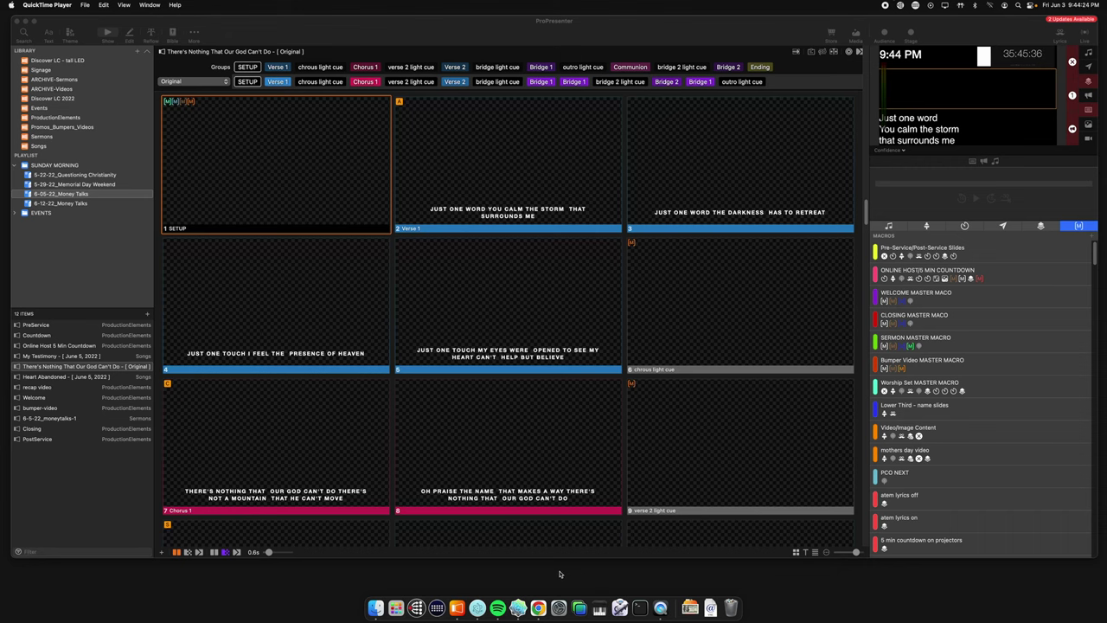
# Switch to ProPresenter and look over the slides around the start of the song There's Nothing That Our God Can't Do
pyautogui.scroll(3, 256, 321)
pyautogui.scroll(-3, 328, 277)
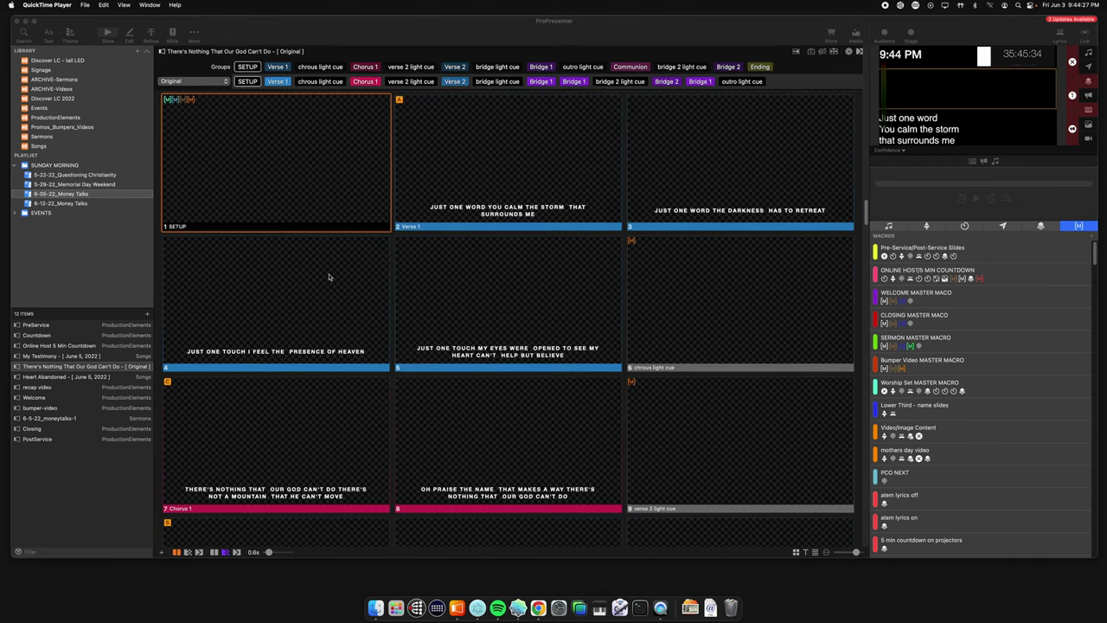
pyautogui.click(413, 42)
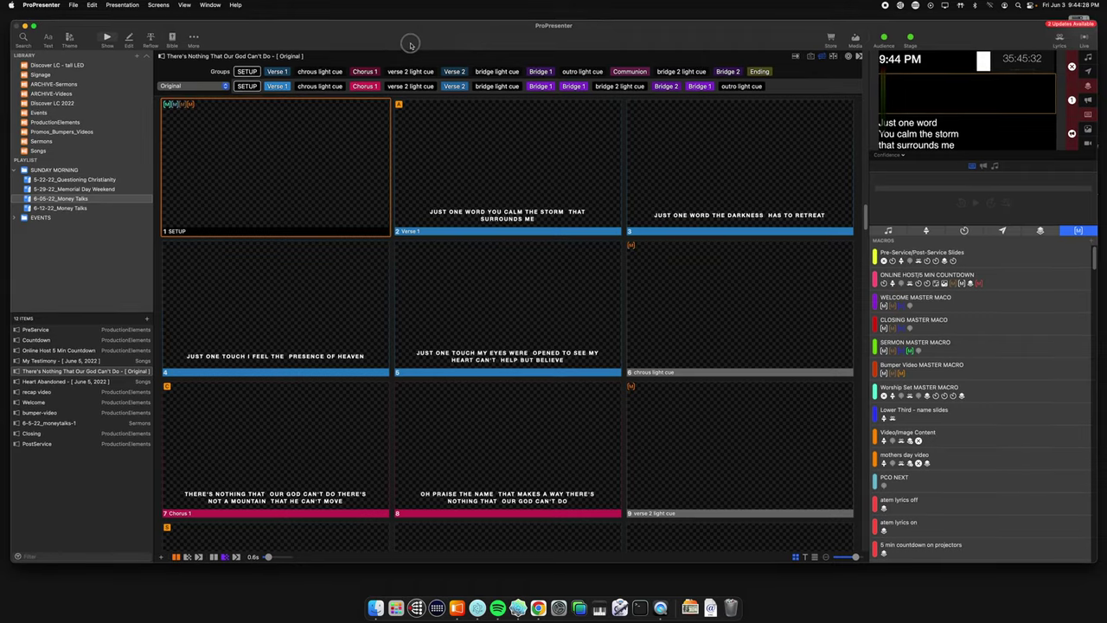
pyautogui.scroll(3, 350, 250)
pyautogui.scroll(3, 350, 250)
pyautogui.scroll(-4, 341, 251)
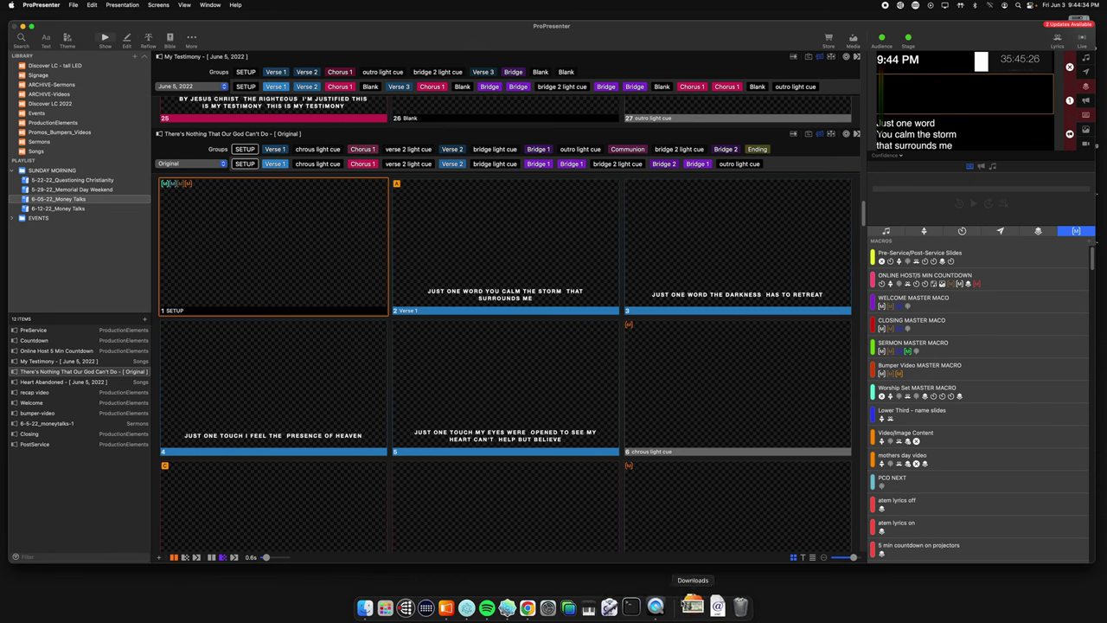
# Open the Stream Deck app, inspect the OPEN PROGRAMS multi action on the profile's second page, and close the window
pyautogui.click(437, 605)
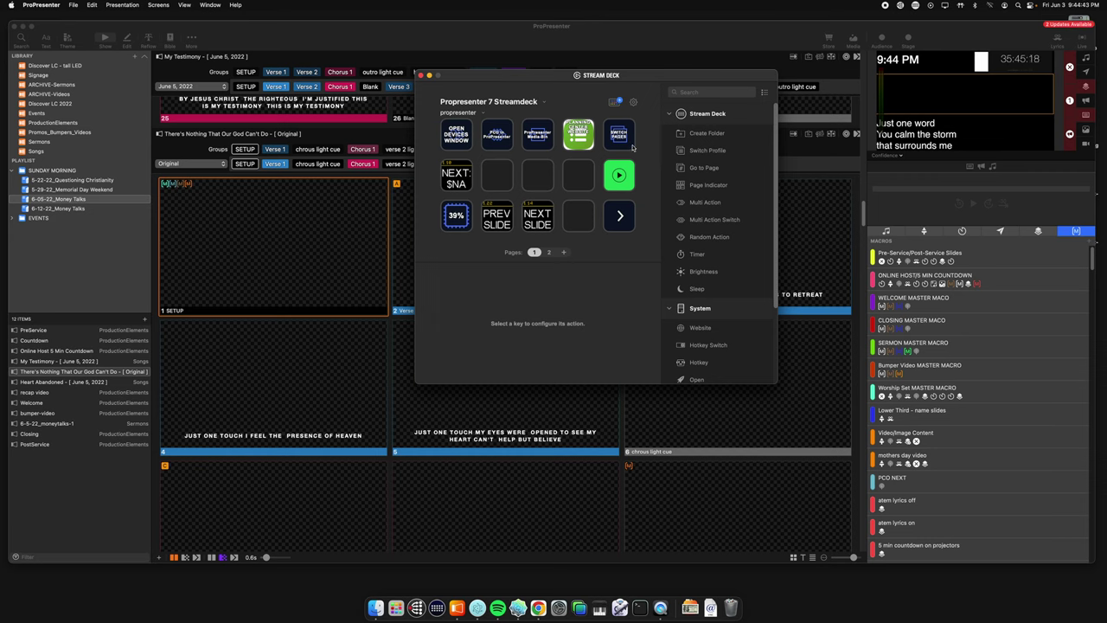
pyautogui.click(616, 221)
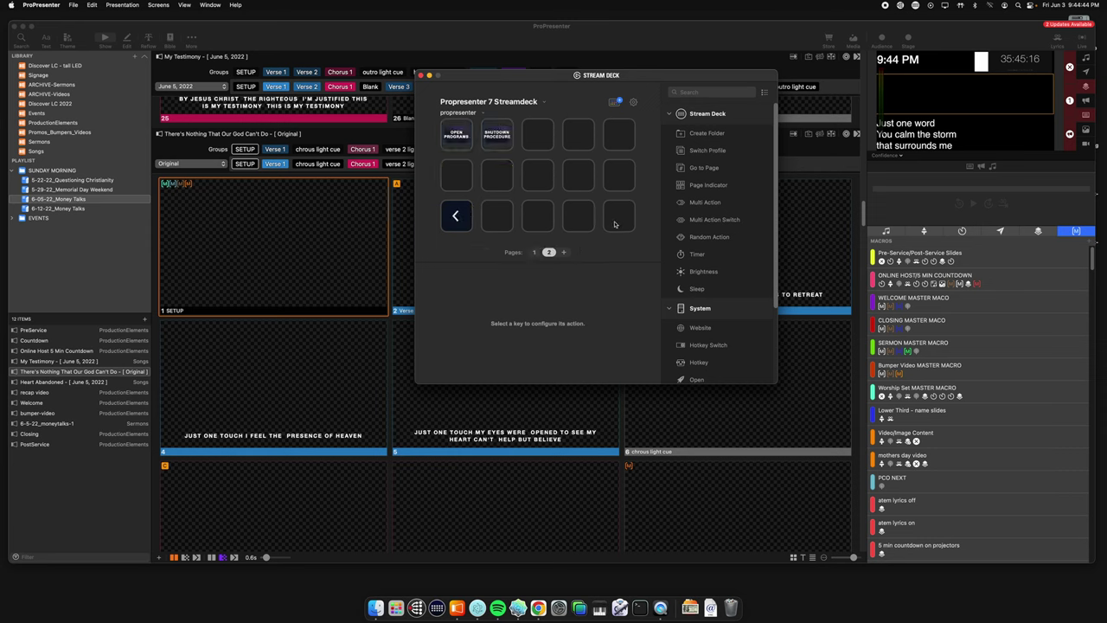
pyautogui.click(459, 140)
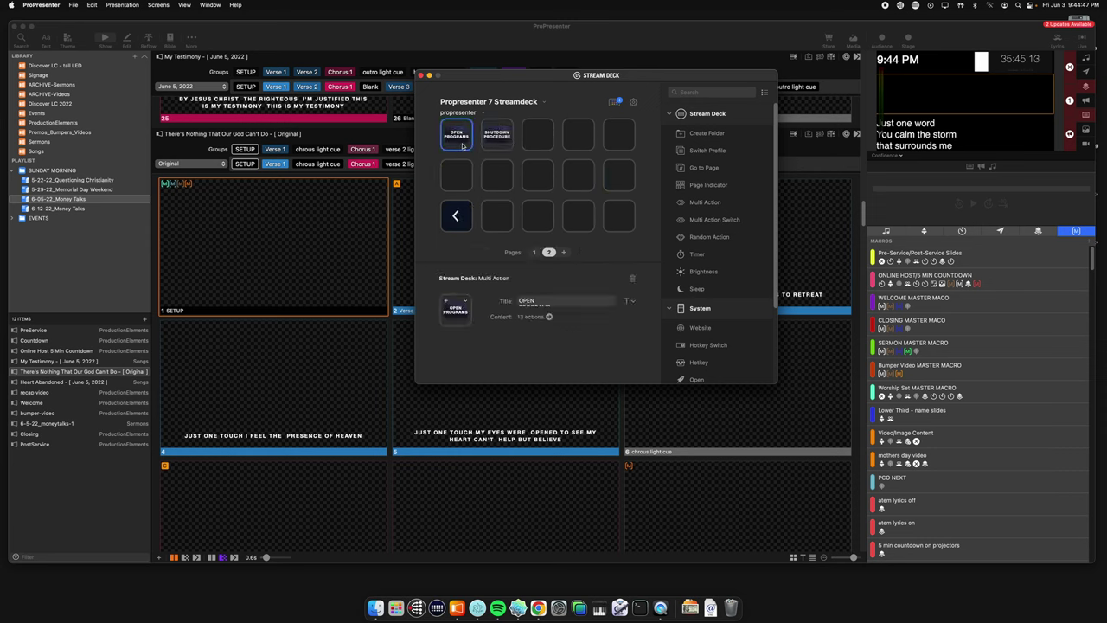
pyautogui.click(421, 76)
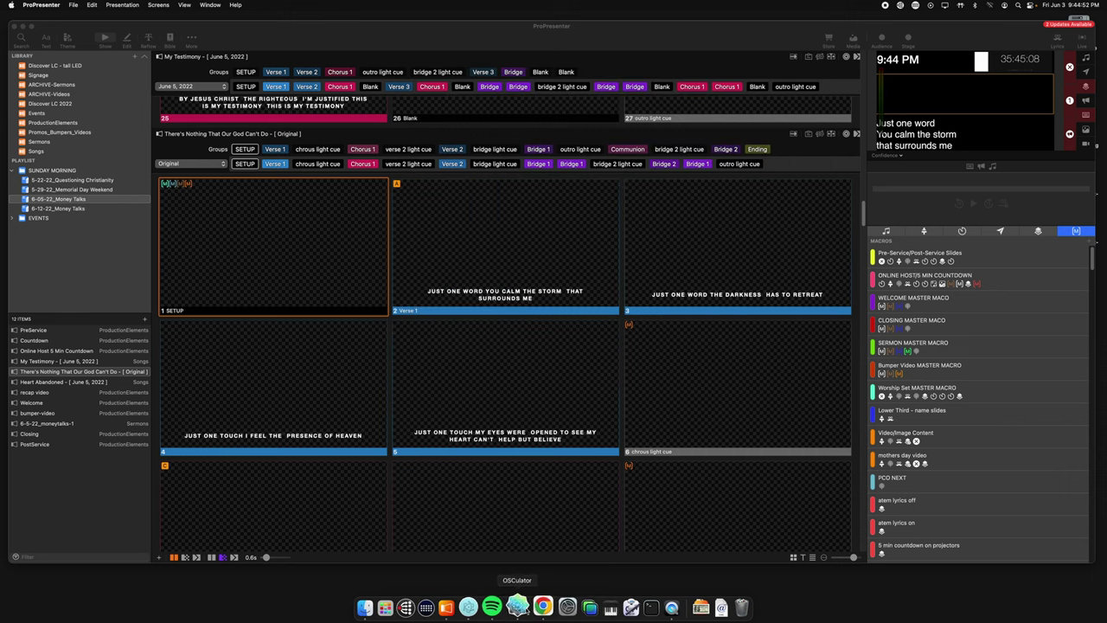
pyautogui.scroll(-3, 271, 240)
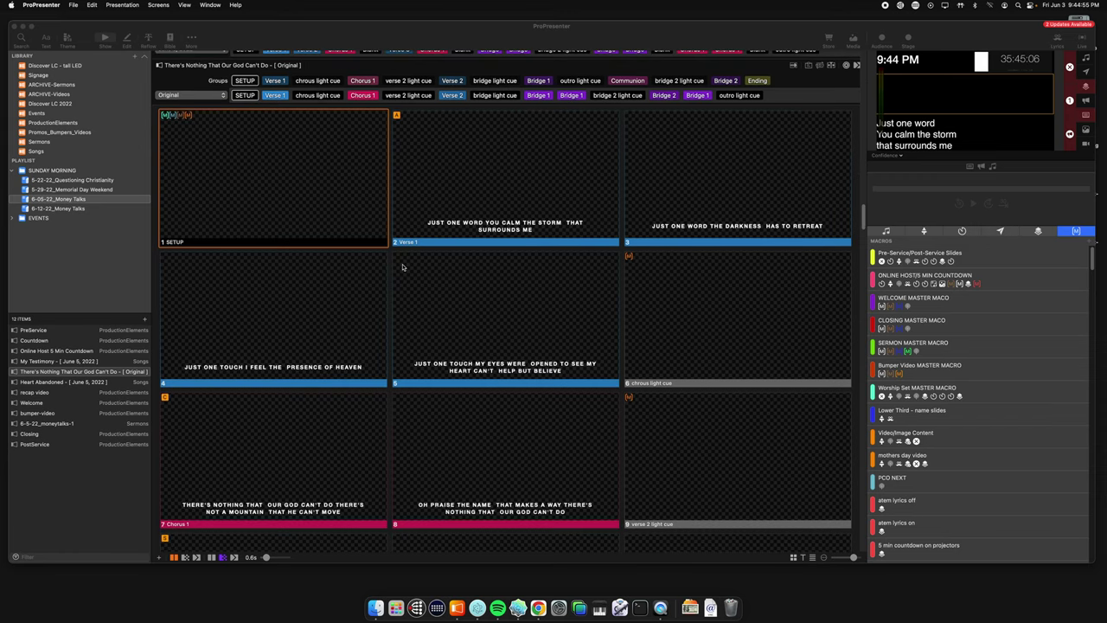
pyautogui.scroll(2, 408, 267)
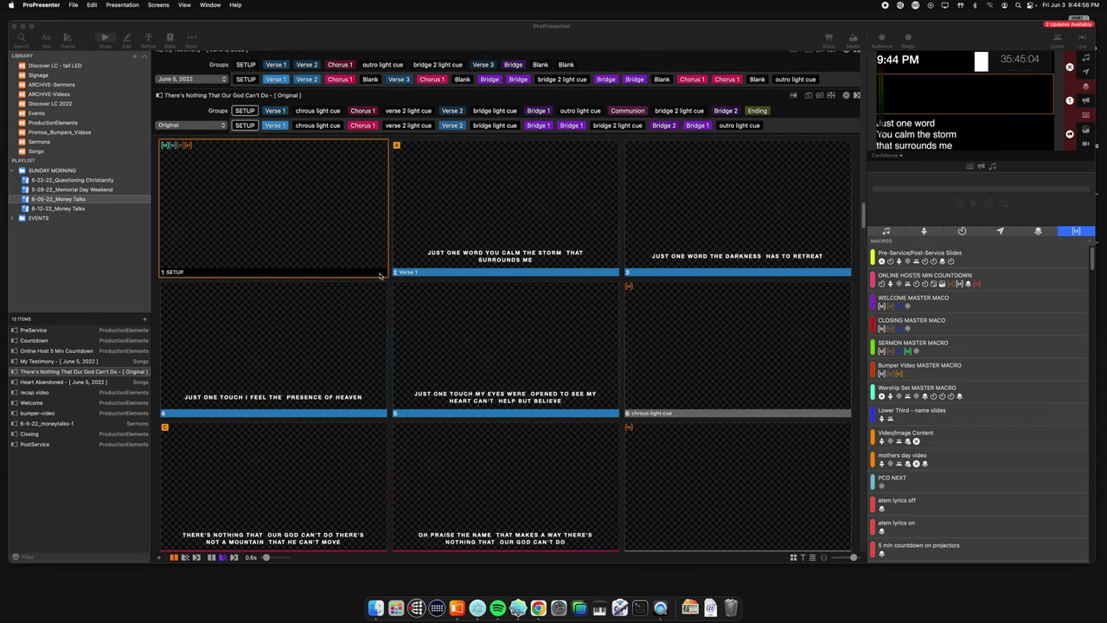
pyautogui.scroll(2, 380, 275)
pyautogui.scroll(3, 209, 282)
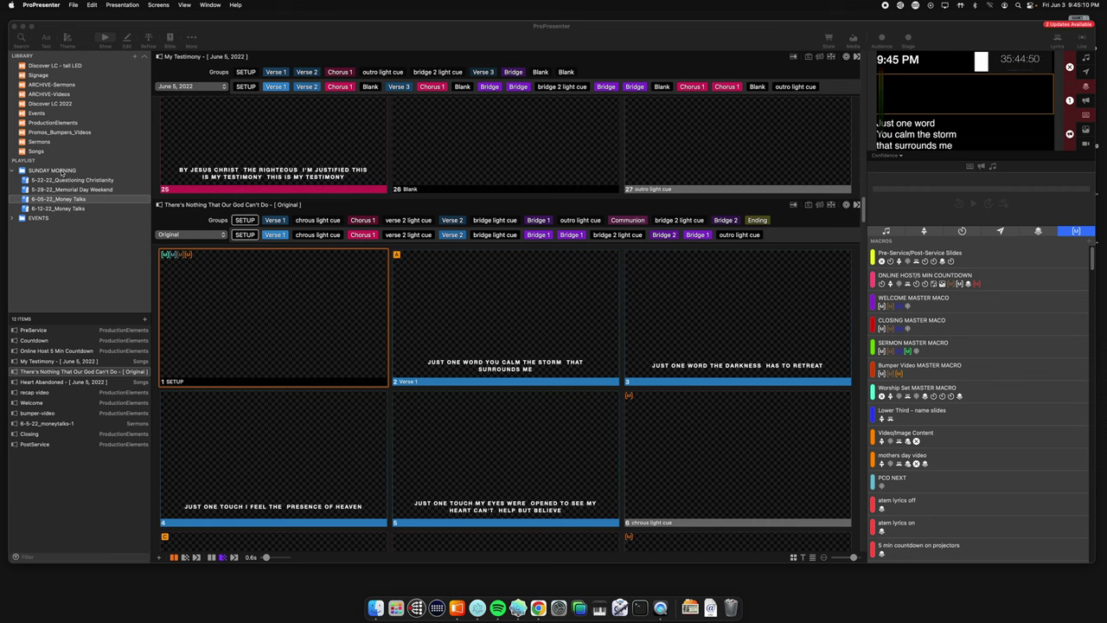
# Look through the SUNDAY MORNING and EVENTS folders and the 6-12-22_Money Talks playlist, returning to the 6-05-22_Money Talks playlist
pyautogui.click(58, 170)
pyautogui.click(68, 173)
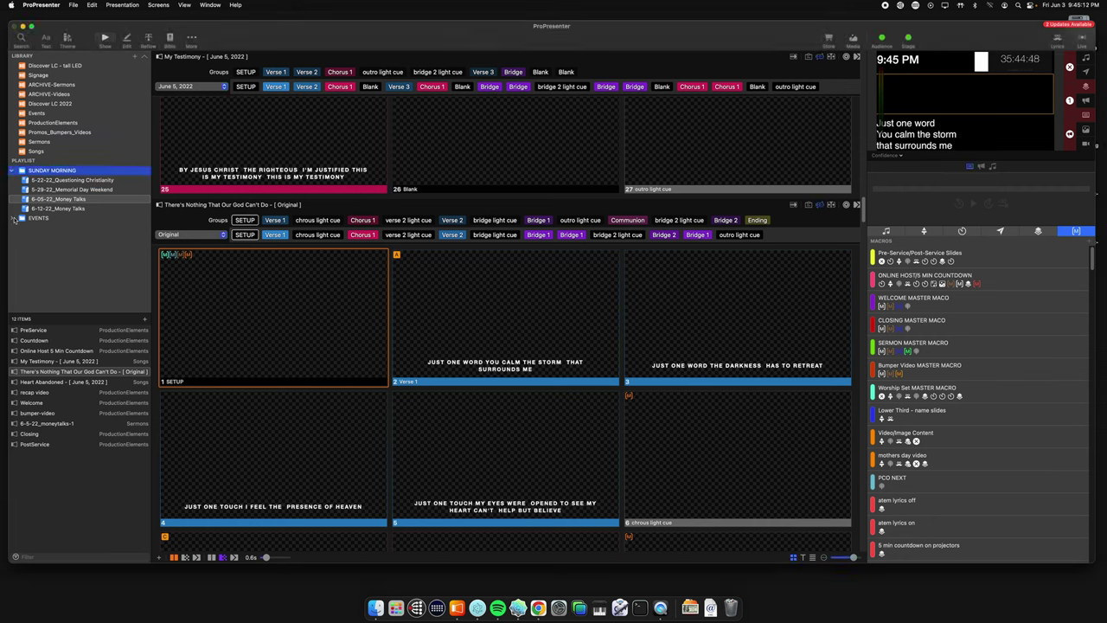
pyautogui.click(15, 219)
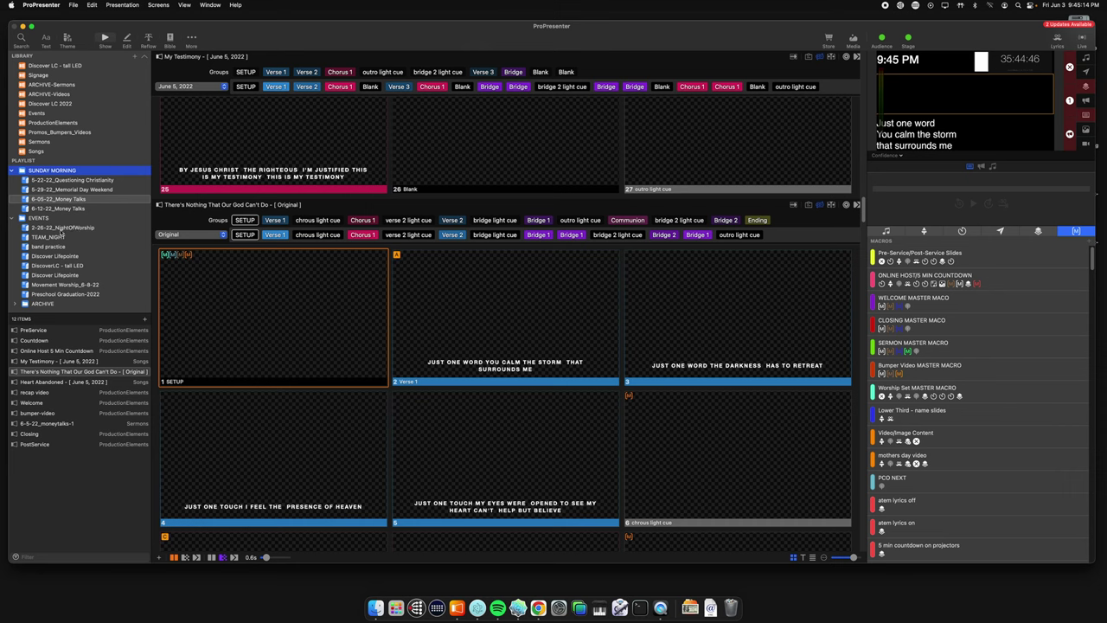
pyautogui.click(12, 218)
pyautogui.click(60, 201)
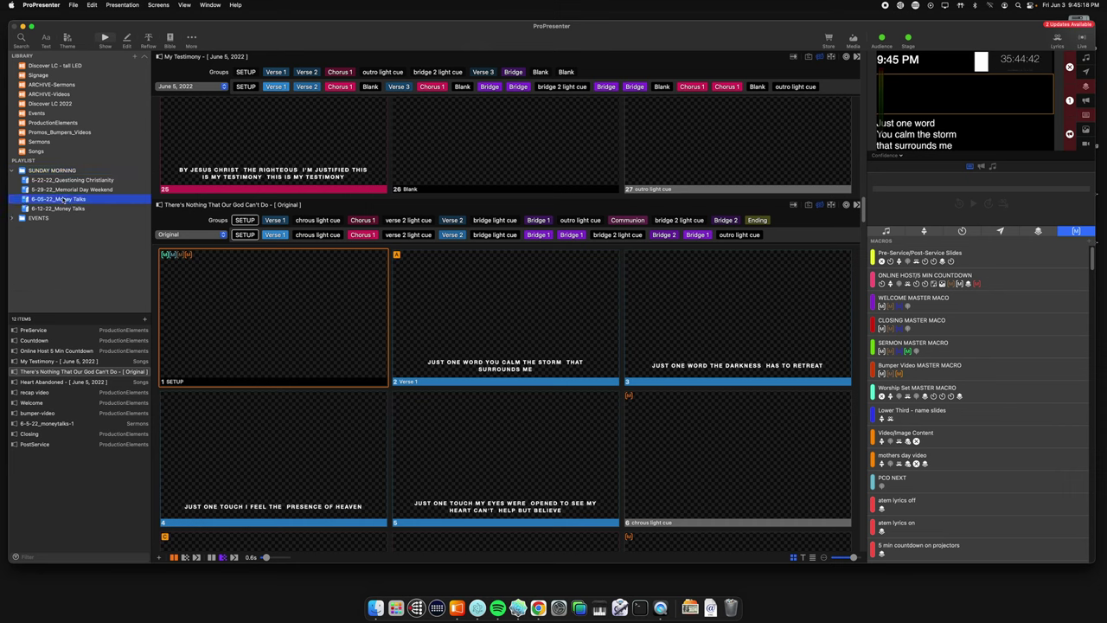
pyautogui.click(62, 209)
pyautogui.rightClick(49, 210)
pyautogui.click(93, 239)
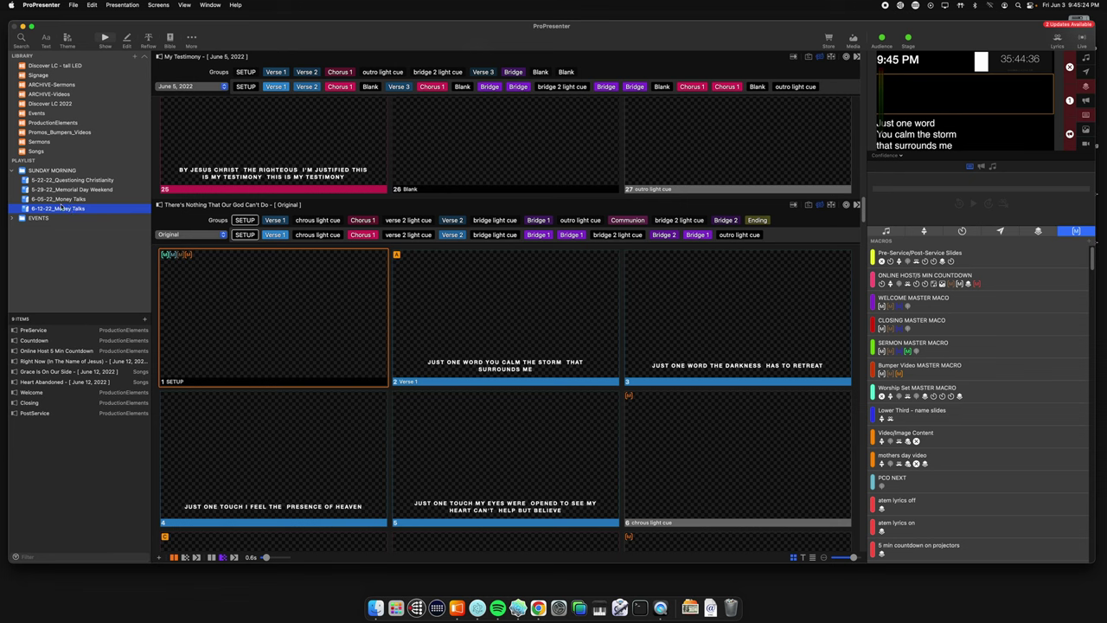
pyautogui.click(69, 200)
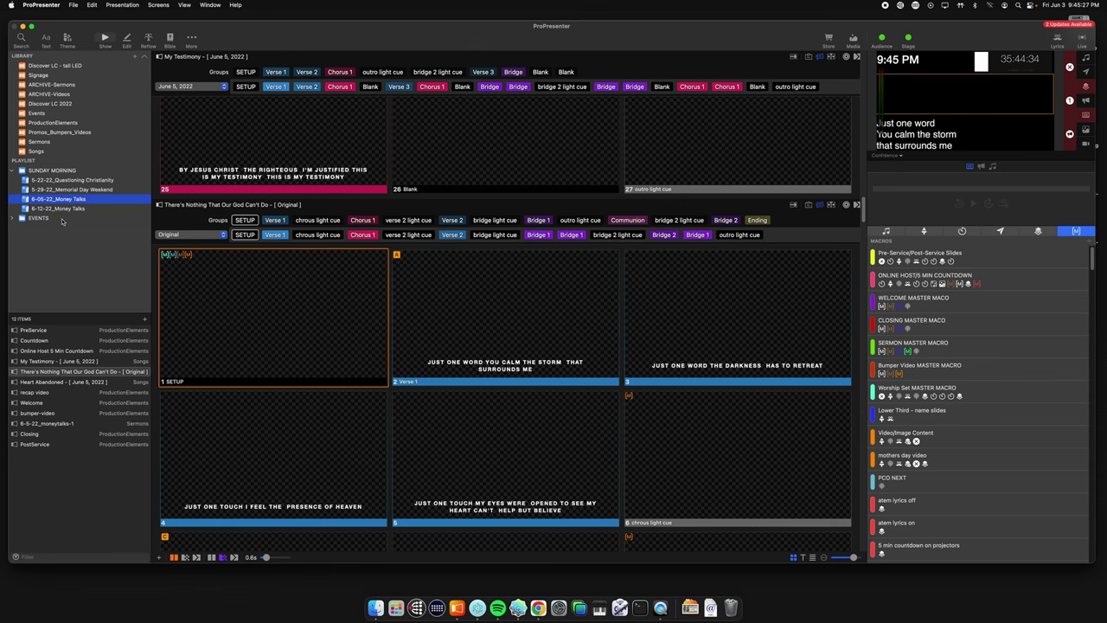
# Open the playlist's PreService presentation and send its first slide, the Money Talks current series graphic, live
pyautogui.scroll(-3, 260, 342)
pyautogui.scroll(-3, 299, 328)
pyautogui.scroll(3, 300, 314)
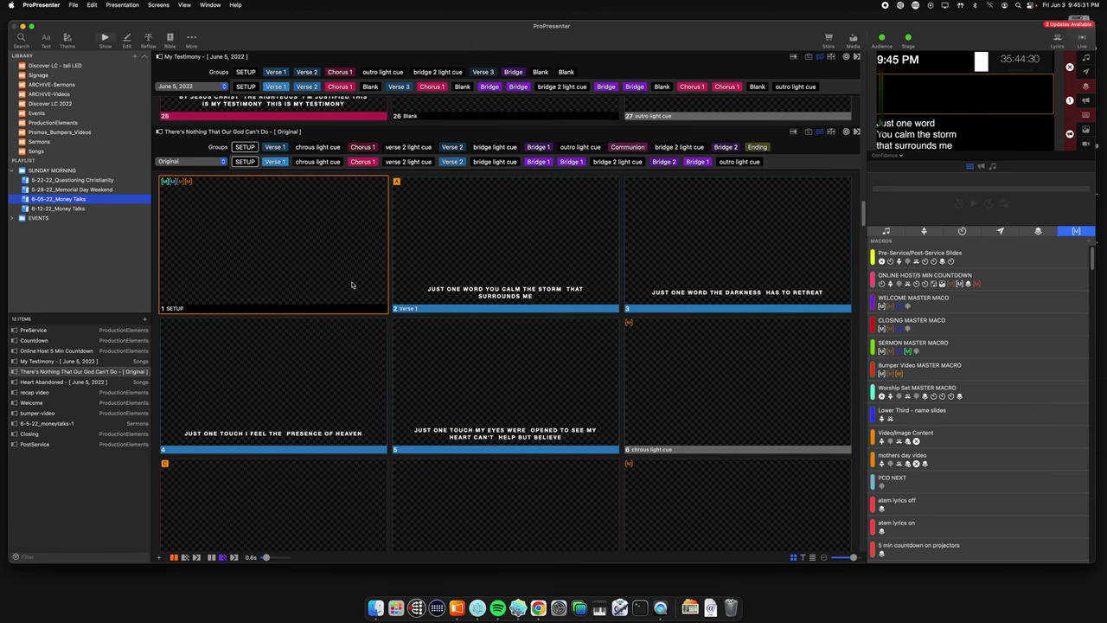
pyautogui.scroll(-3, 346, 290)
pyautogui.click(36, 330)
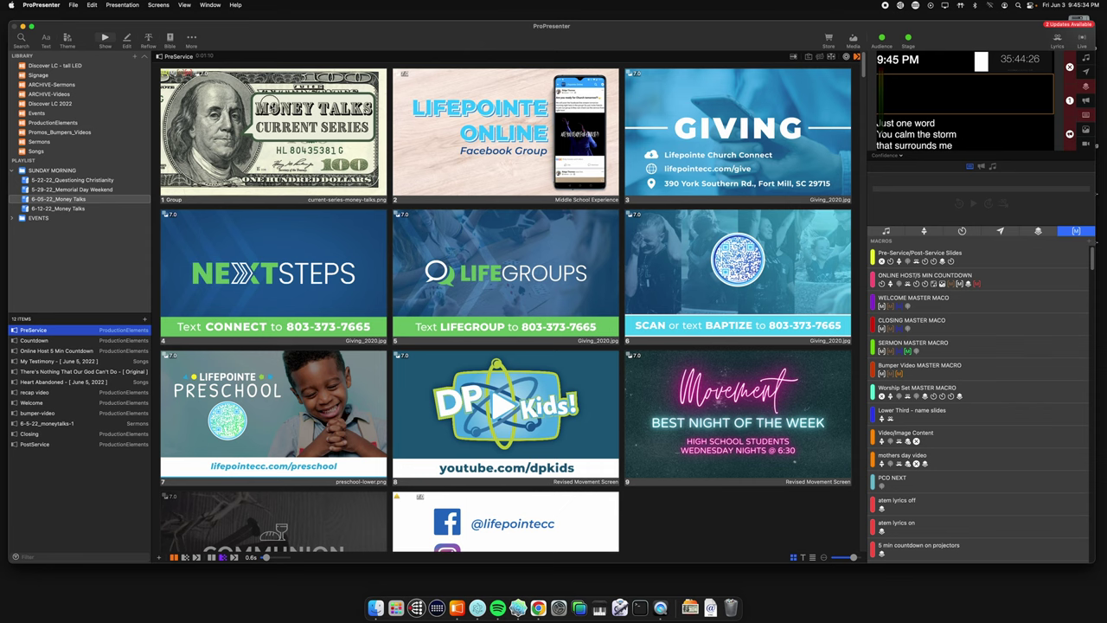
pyautogui.click(270, 103)
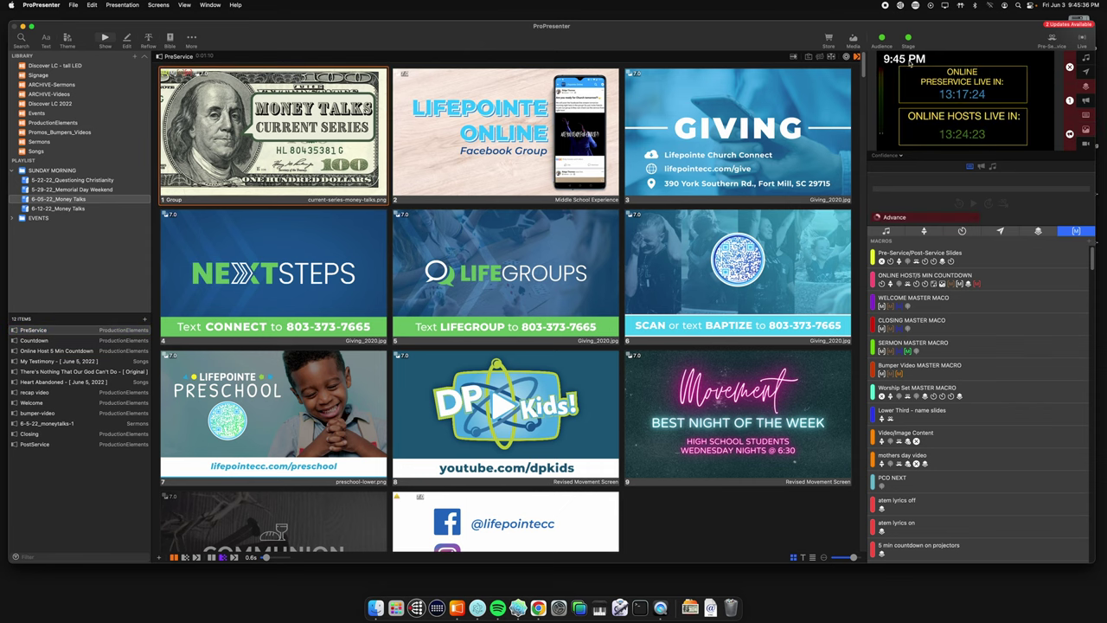
# Look over the Countdown and Online Host 5 Min Countdown slides and set the output preview to the pgm to hub/atem screen
pyautogui.scroll(-3, 354, 223)
pyautogui.scroll(-10, 305, 230)
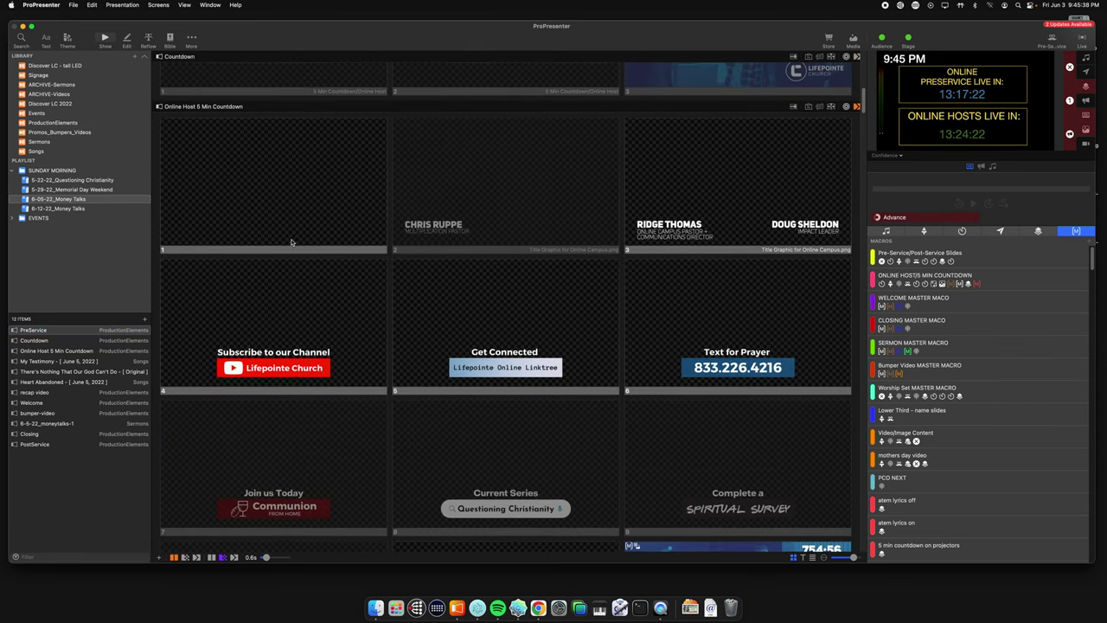
pyautogui.scroll(5, 262, 337)
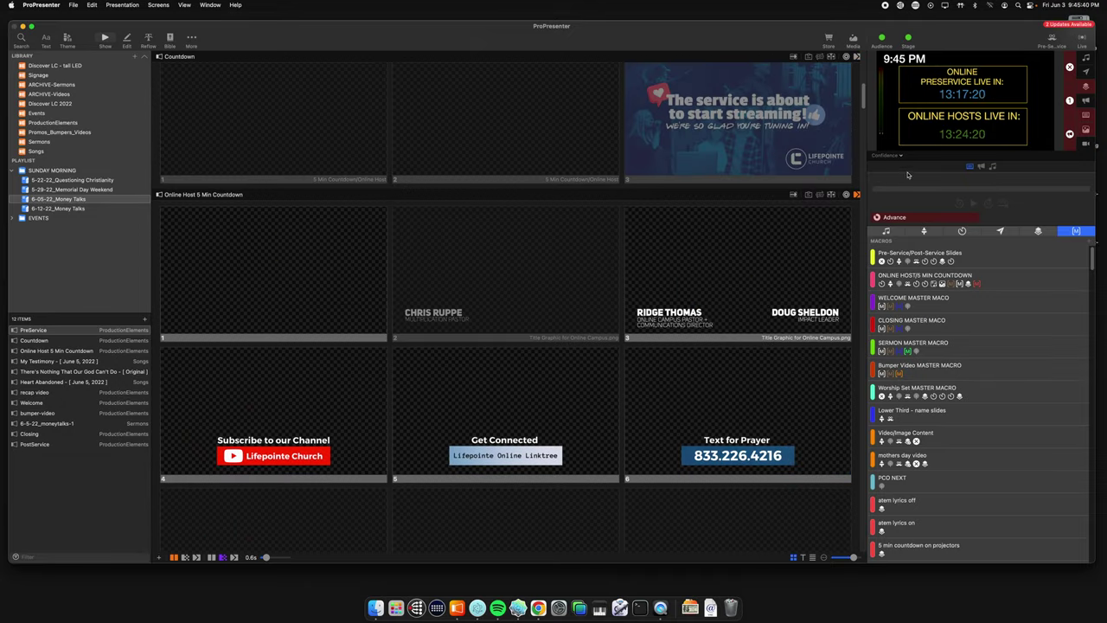
pyautogui.click(888, 155)
pyautogui.click(916, 176)
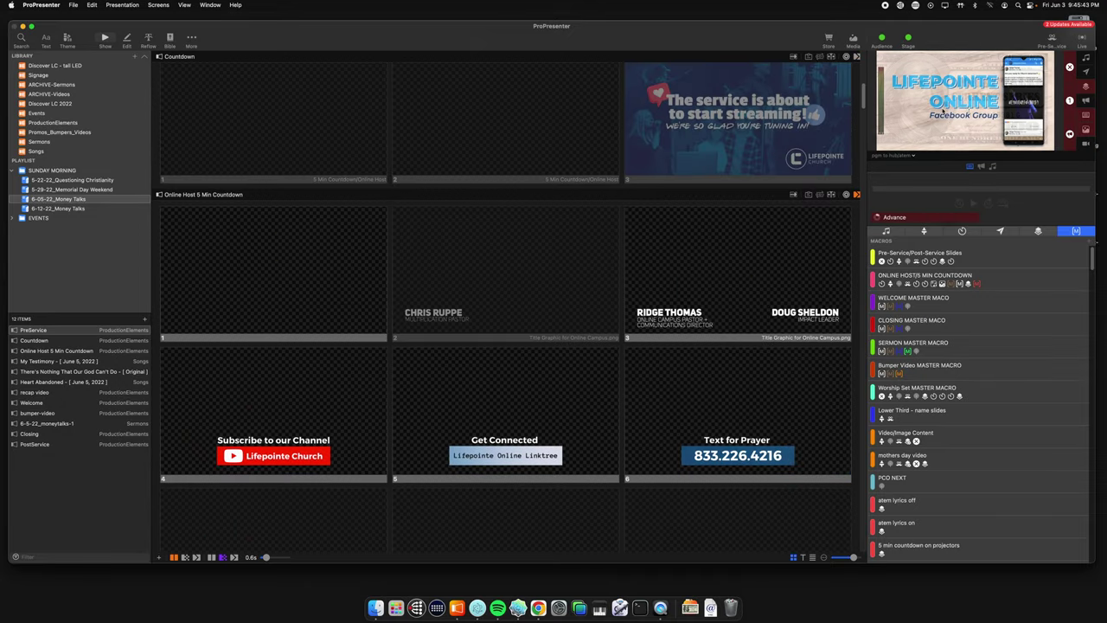
# Show the song There's Nothing That Our God Can't Do, check the Spotify player, and return to ProPresenter
pyautogui.click(30, 371)
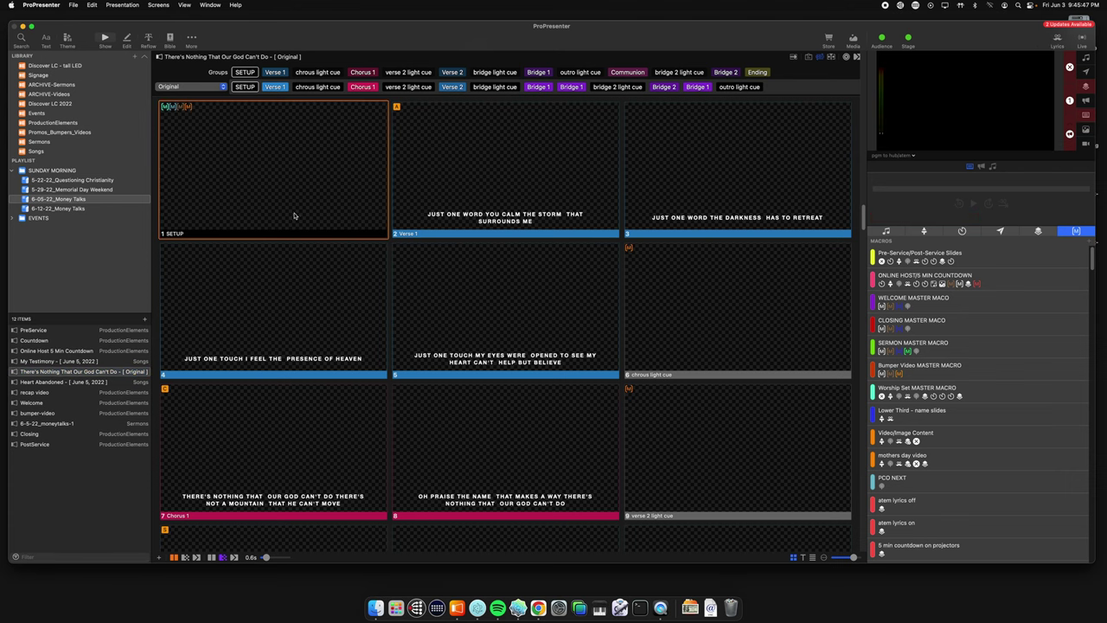
pyautogui.click(492, 607)
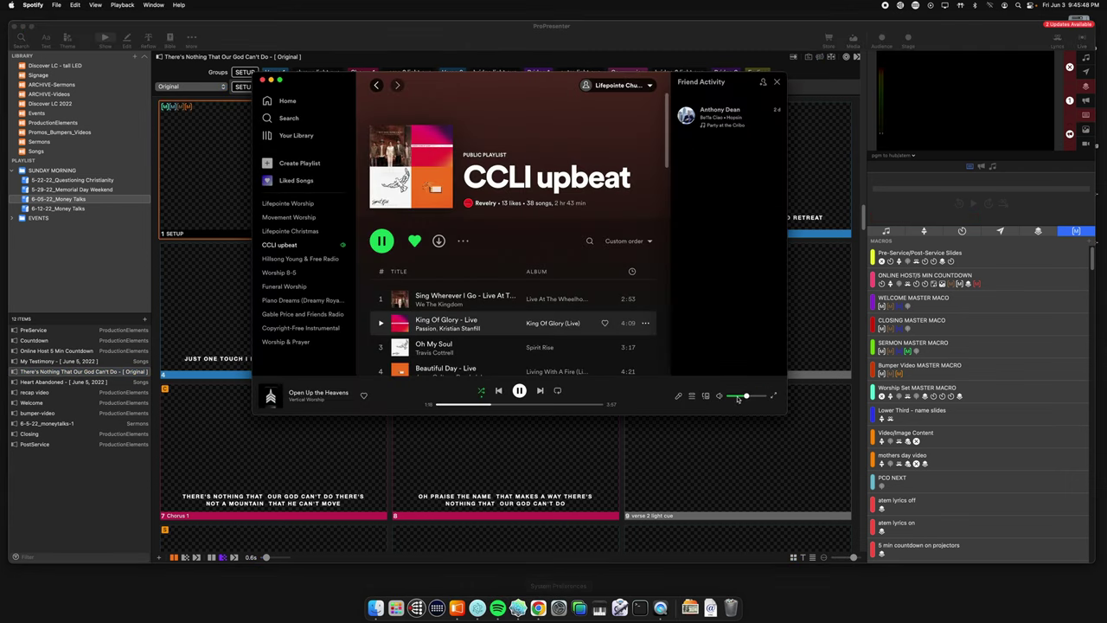
pyautogui.click(179, 80)
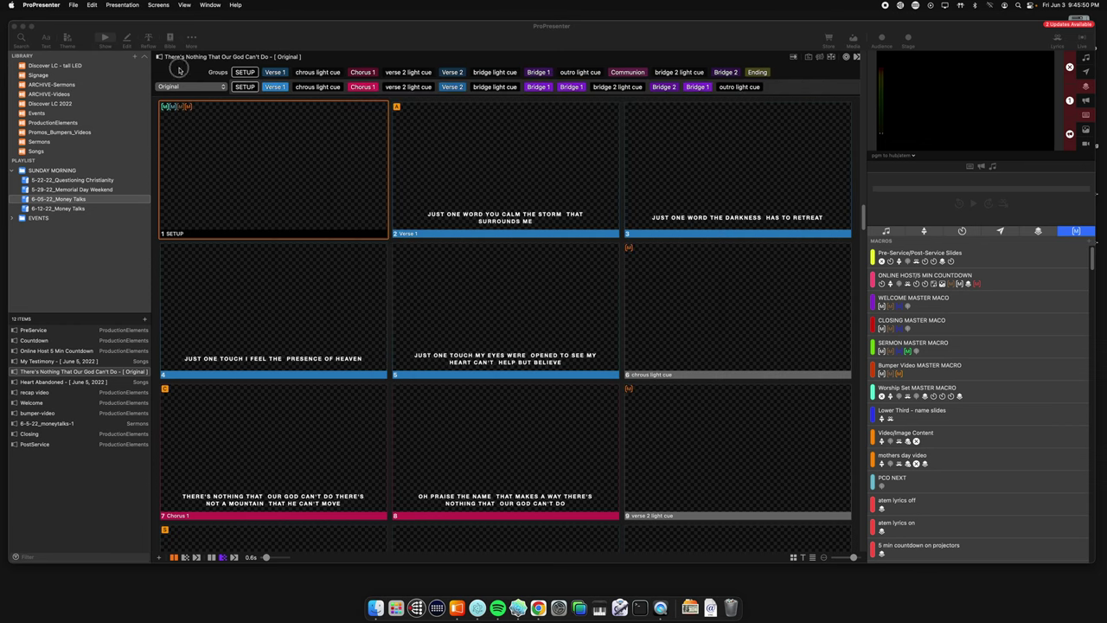
pyautogui.scroll(3, 190, 173)
pyautogui.scroll(-3, 203, 183)
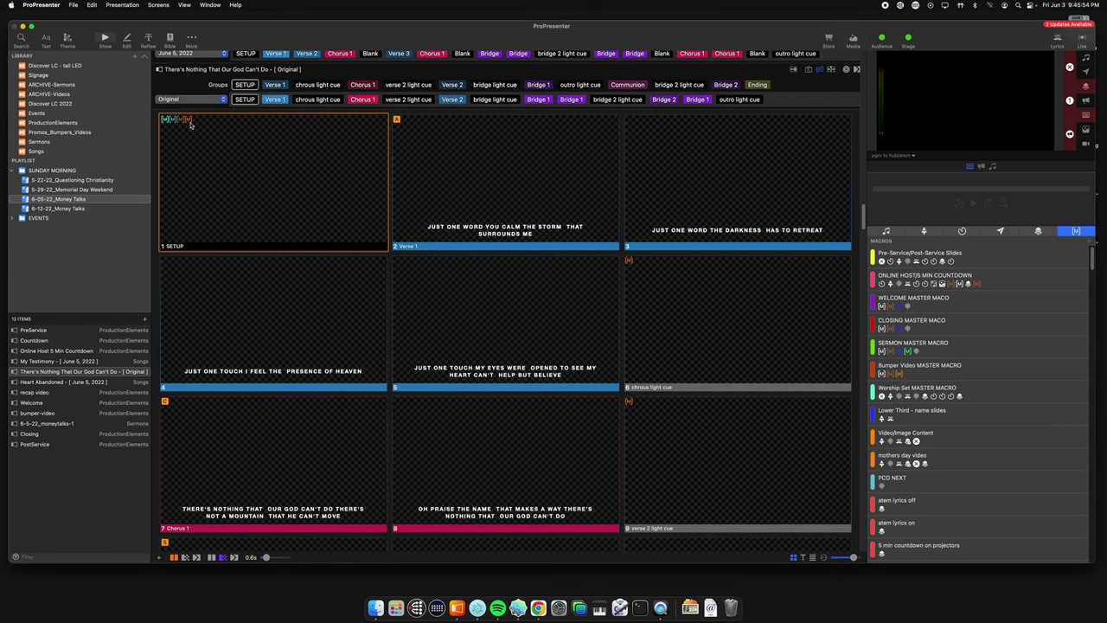
pyautogui.scroll(5, 191, 167)
pyautogui.scroll(10, 191, 166)
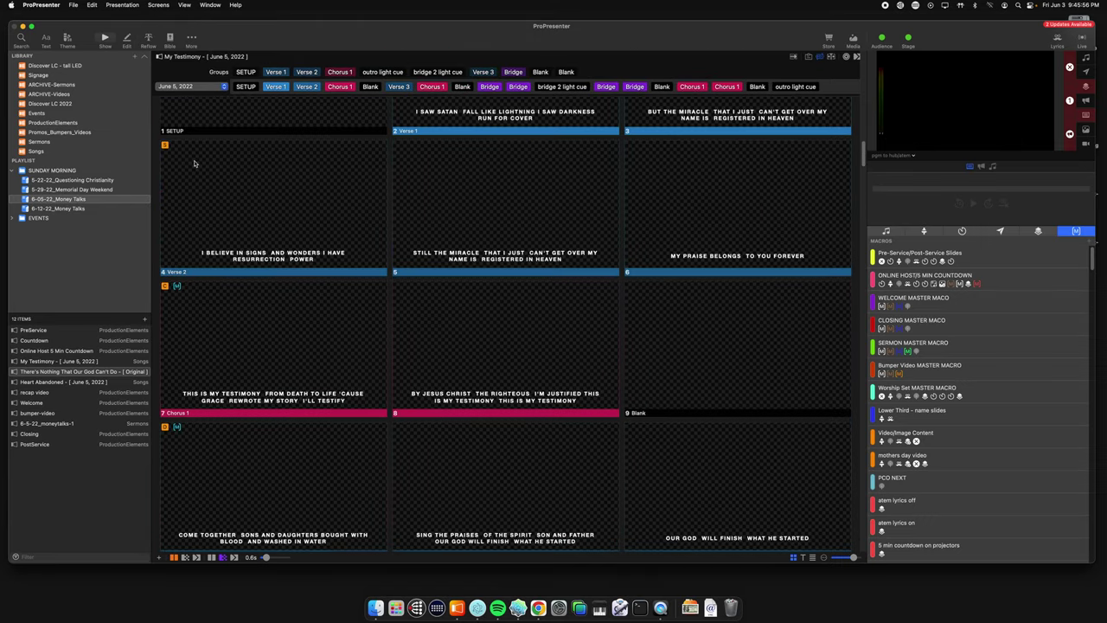
pyautogui.scroll(15, 193, 153)
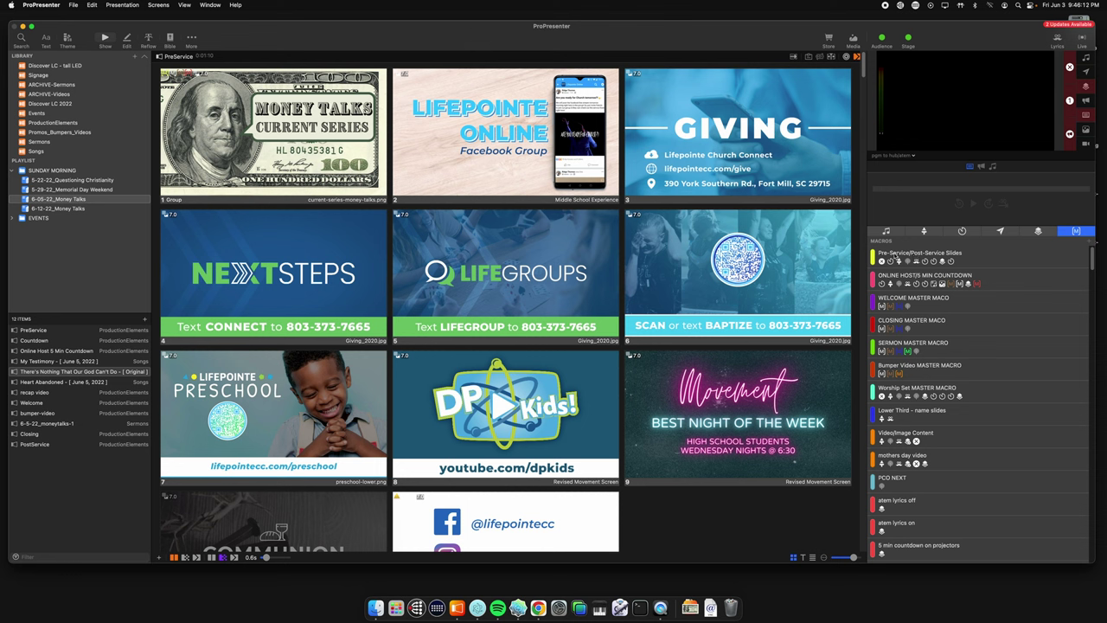
# Examine the actions contained in the Pre-Service/Post-Service Slides macro, including its timers, stage, MIDI note, audience look and pgm-projectors actions
pyautogui.rightClick(978, 255)
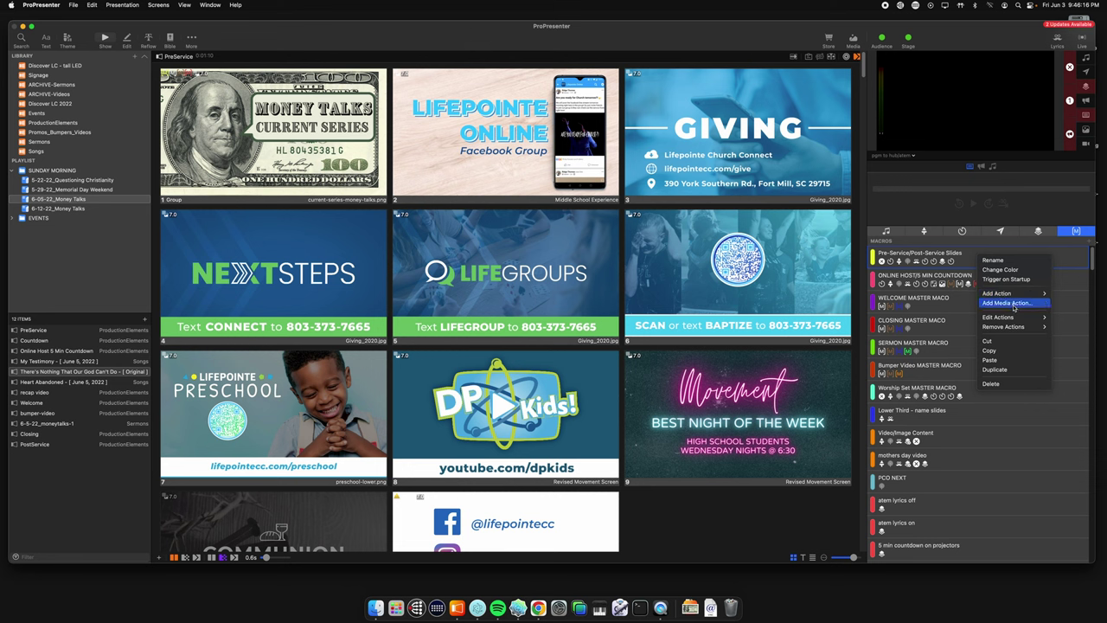
pyautogui.moveTo(999, 317)
pyautogui.moveTo(950, 320)
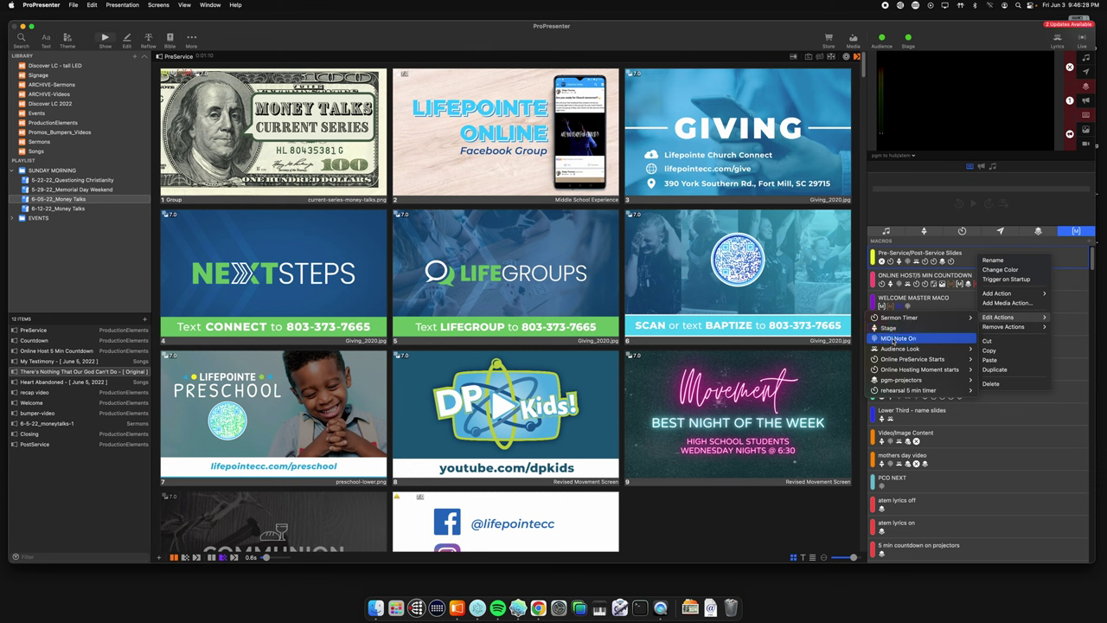
pyautogui.moveTo(899, 349)
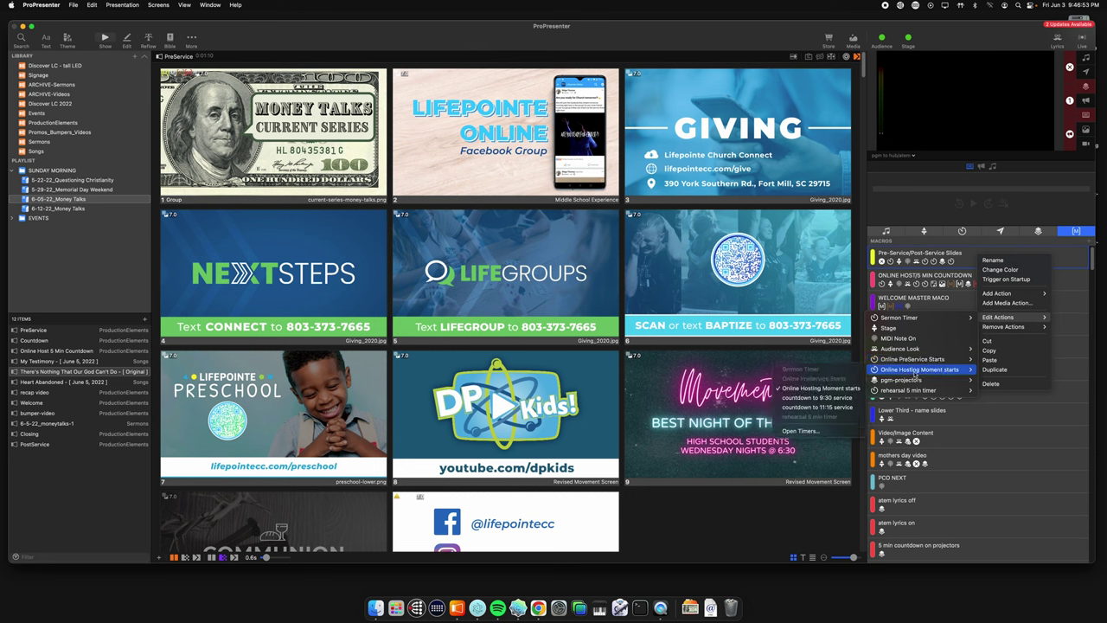
pyautogui.moveTo(895, 381)
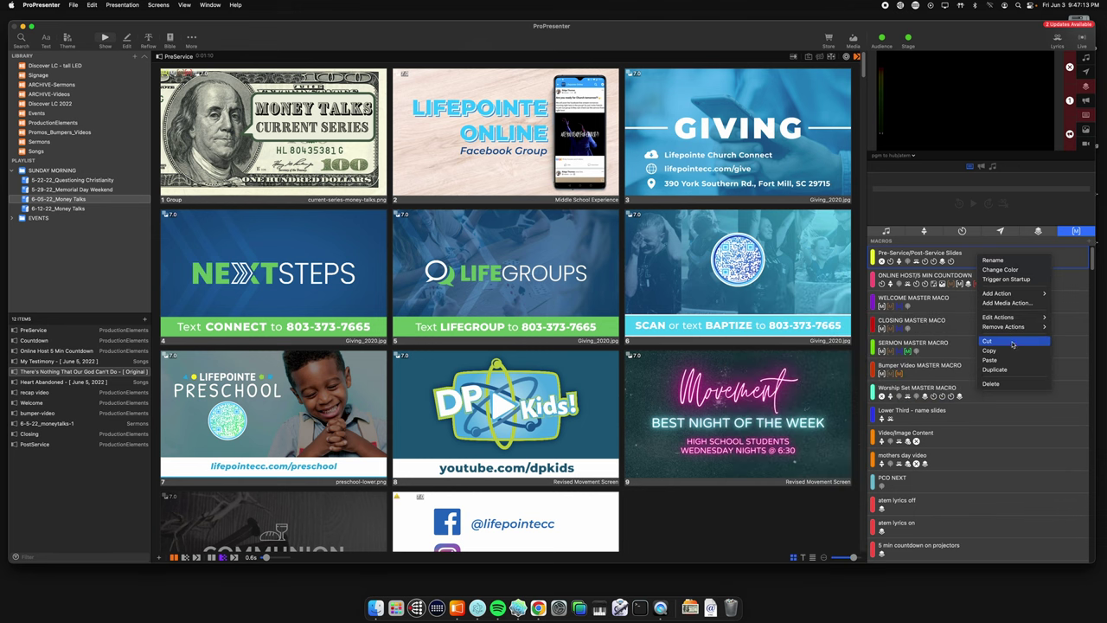
pyautogui.click(923, 213)
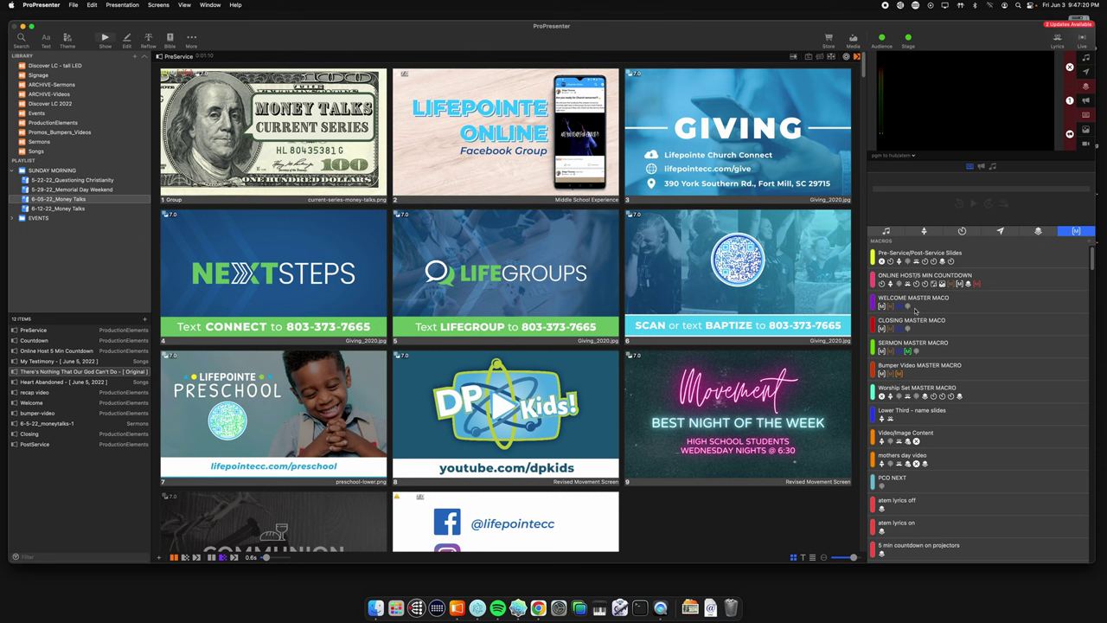
# Examine the lights, Resolume, lower third and MIDI note actions contained in the WELCOME MASTER MACO macro
pyautogui.rightClick(930, 302)
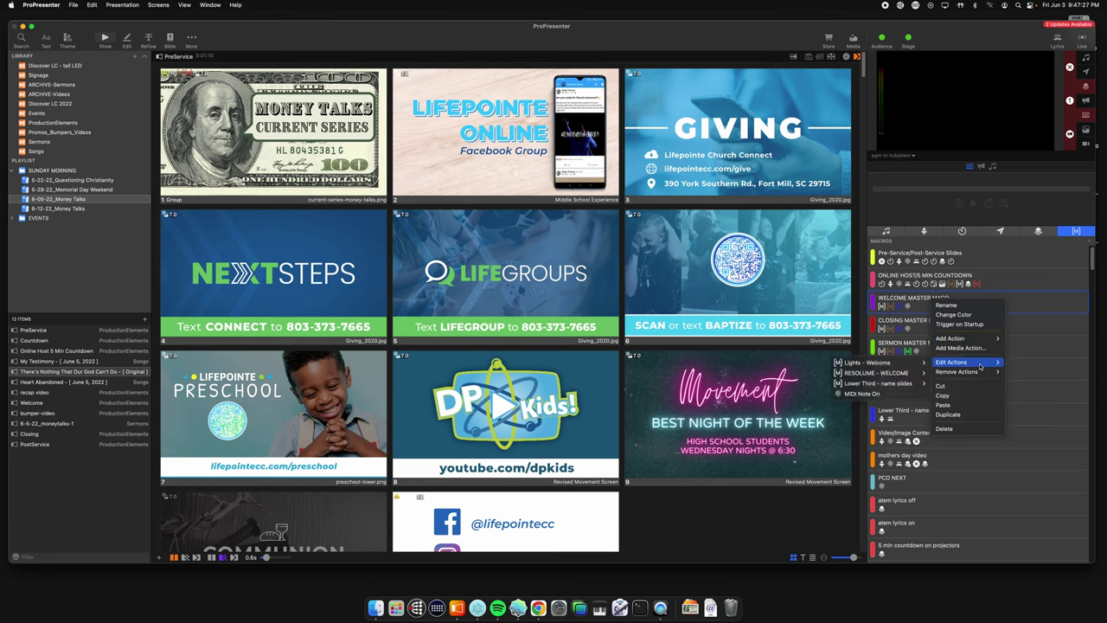
pyautogui.moveTo(863, 365)
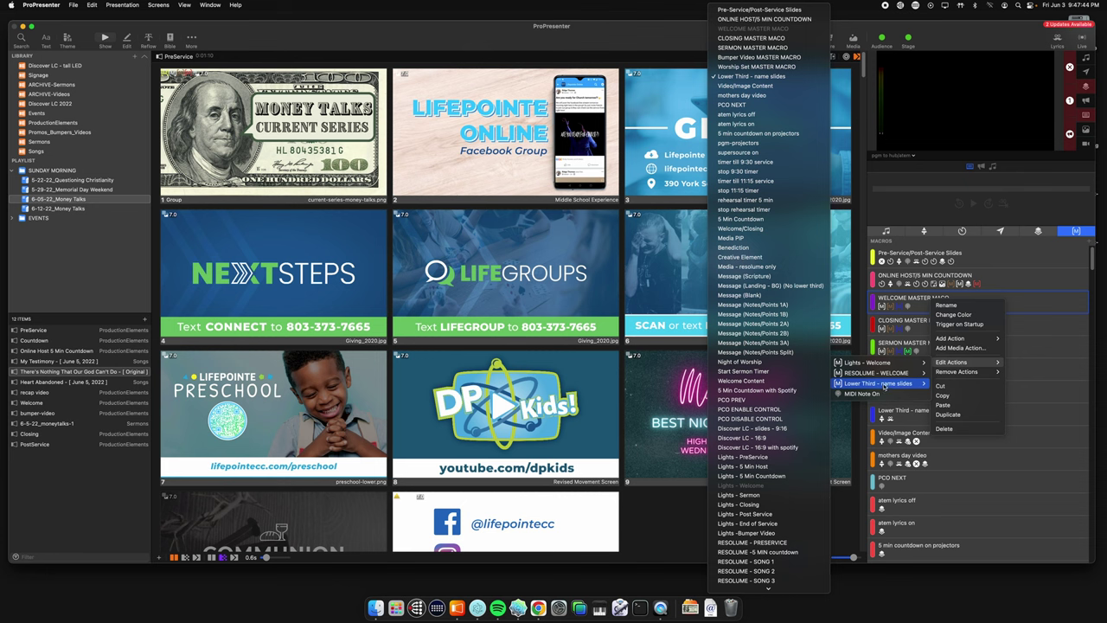
pyautogui.click(914, 194)
# Examine the actions in the CLOSING MASTER MACO macro, including the device, channel and note settings of its MIDI Note On action
pyautogui.rightClick(910, 323)
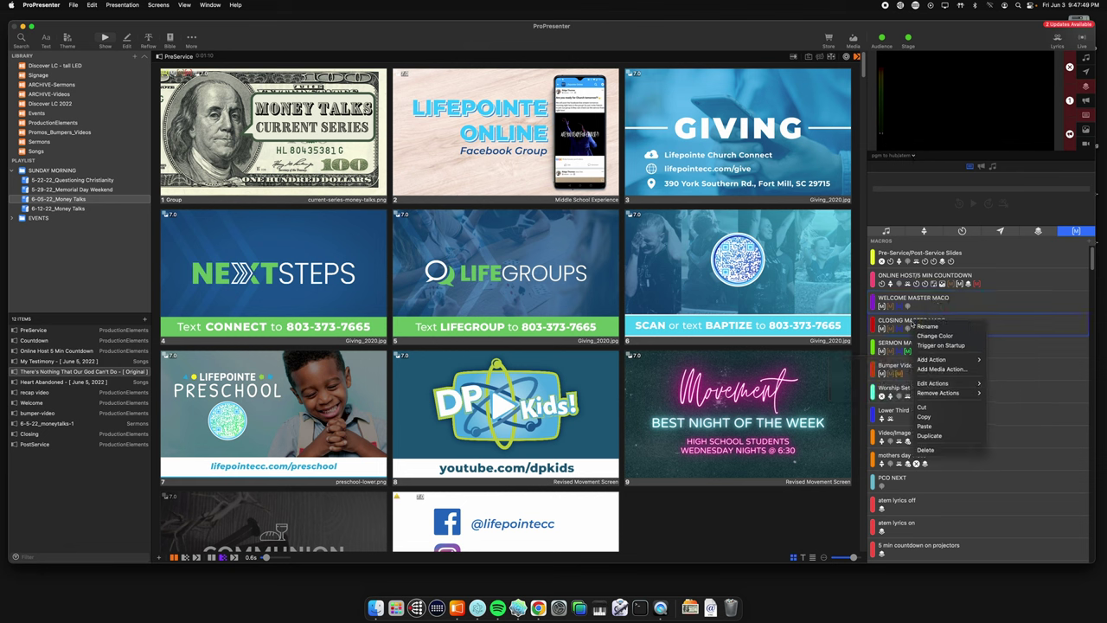
pyautogui.moveTo(952, 383)
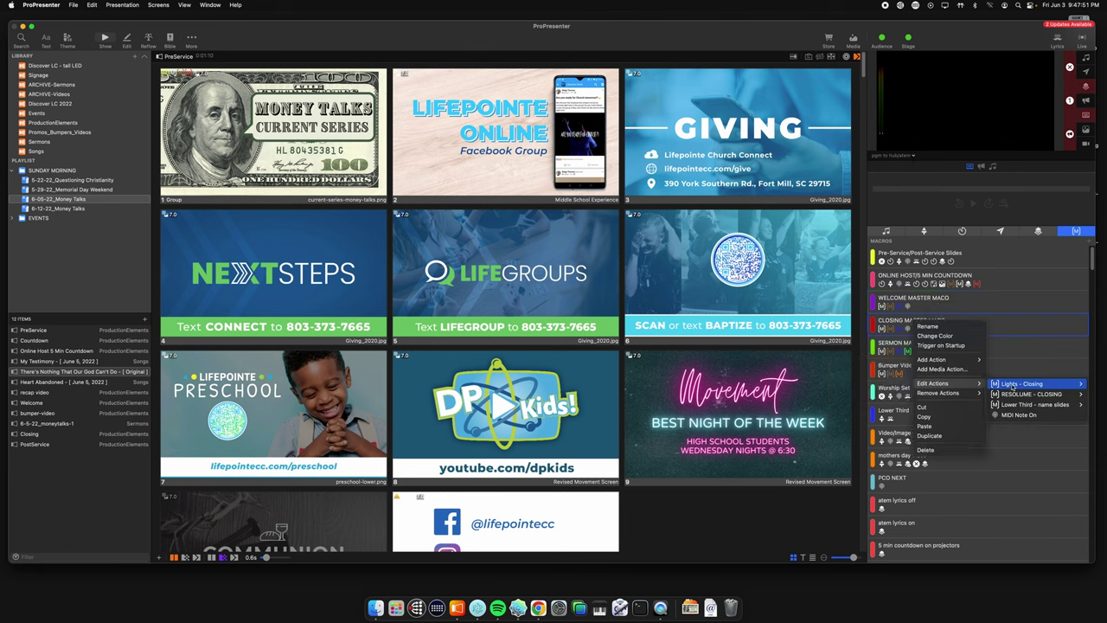
pyautogui.moveTo(1034, 388)
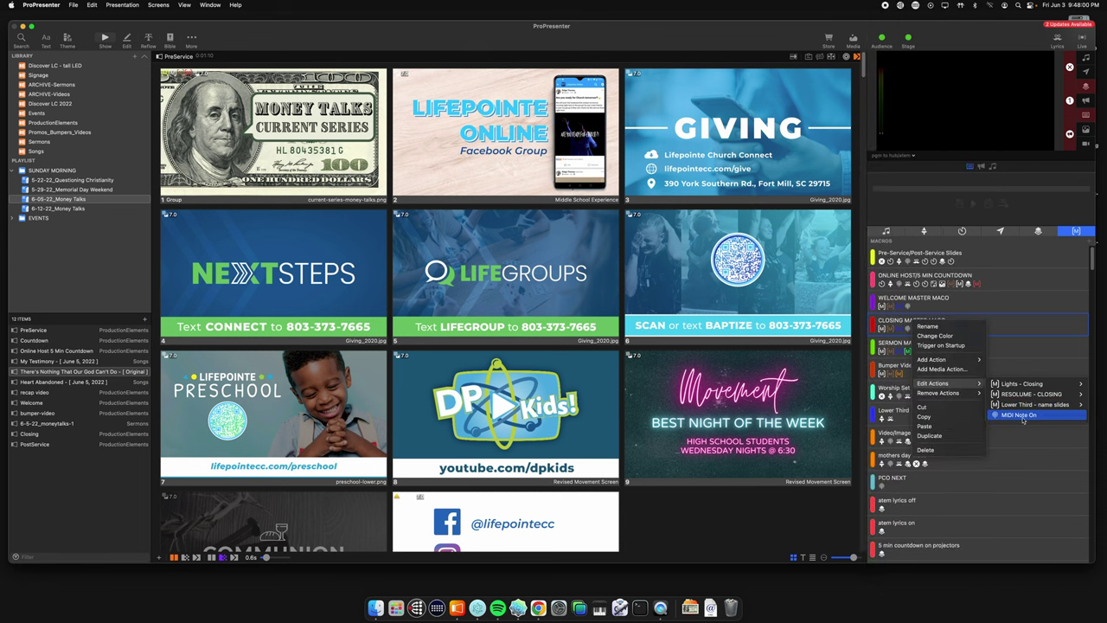
pyautogui.click(1013, 416)
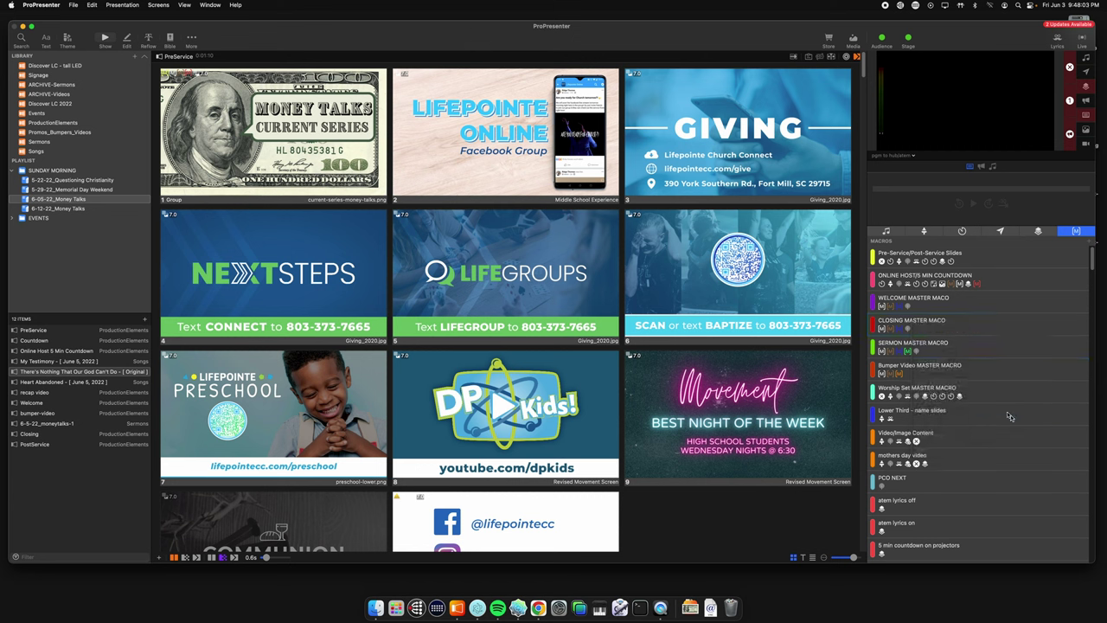
pyautogui.click(833, 344)
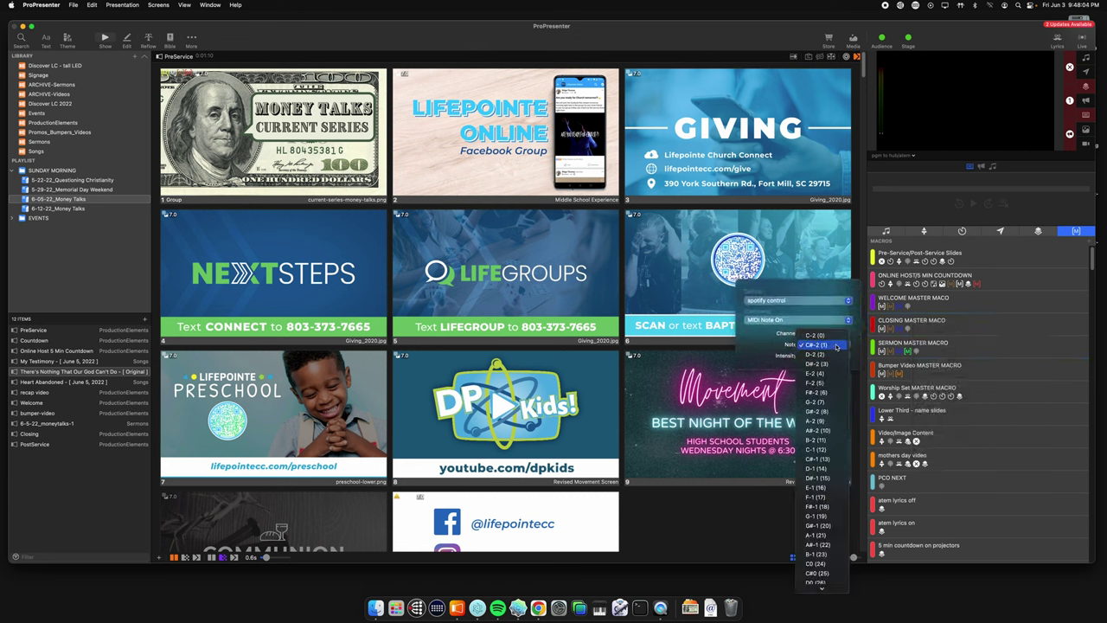
pyautogui.click(835, 345)
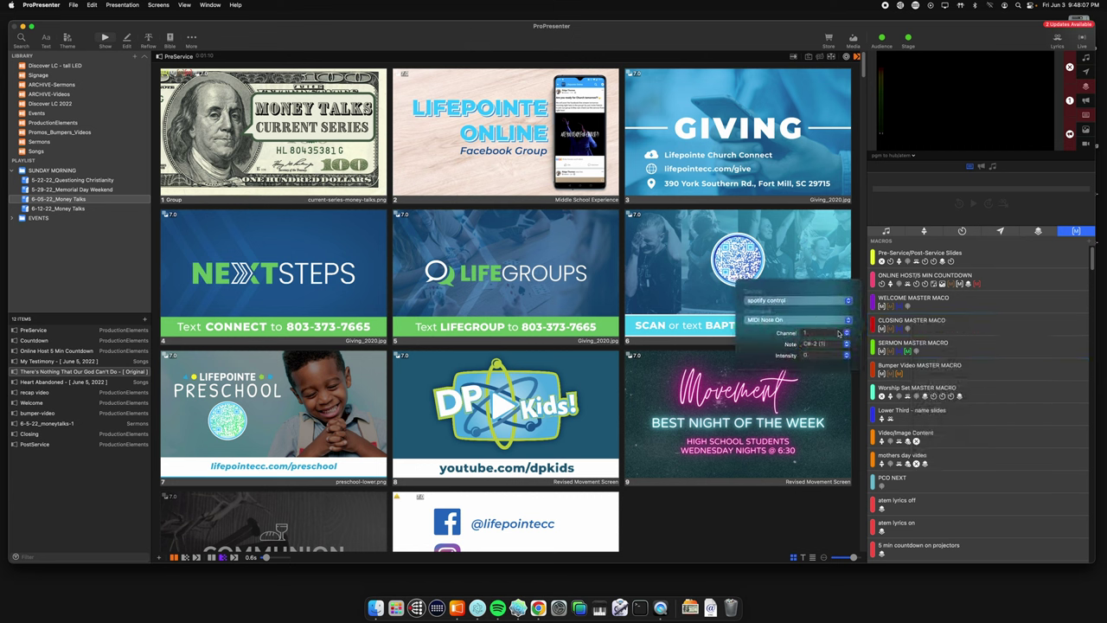
pyautogui.click(911, 203)
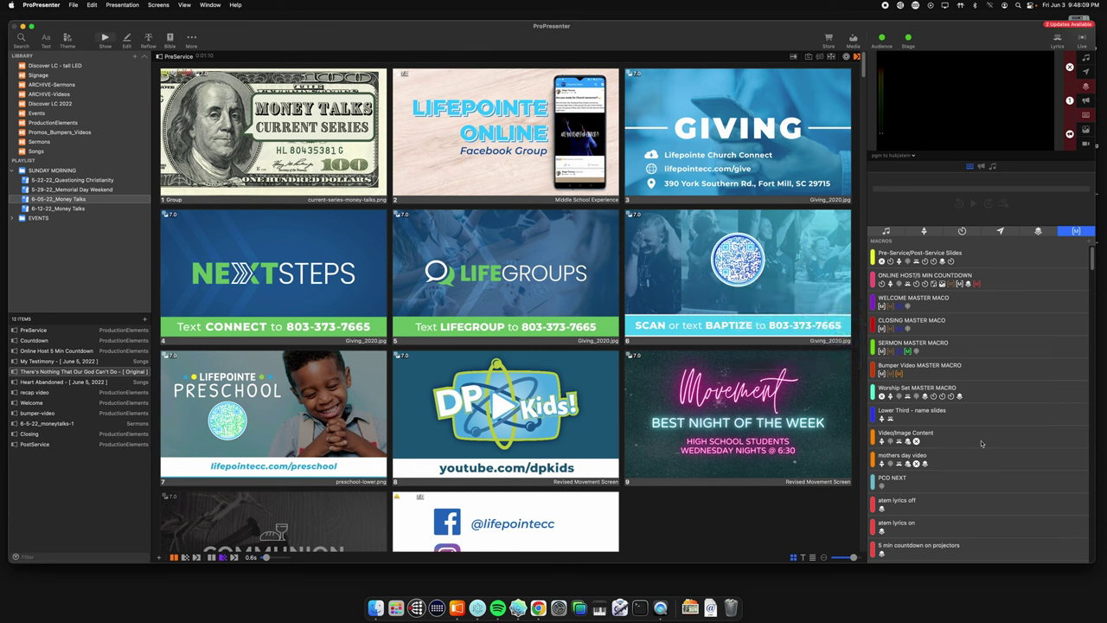
# Examine the lights, Resolume, lower third, sermon timer and MIDI note actions contained in the SERMON MASTER MACRO macro
pyautogui.rightClick(907, 344)
pyautogui.moveTo(943, 405)
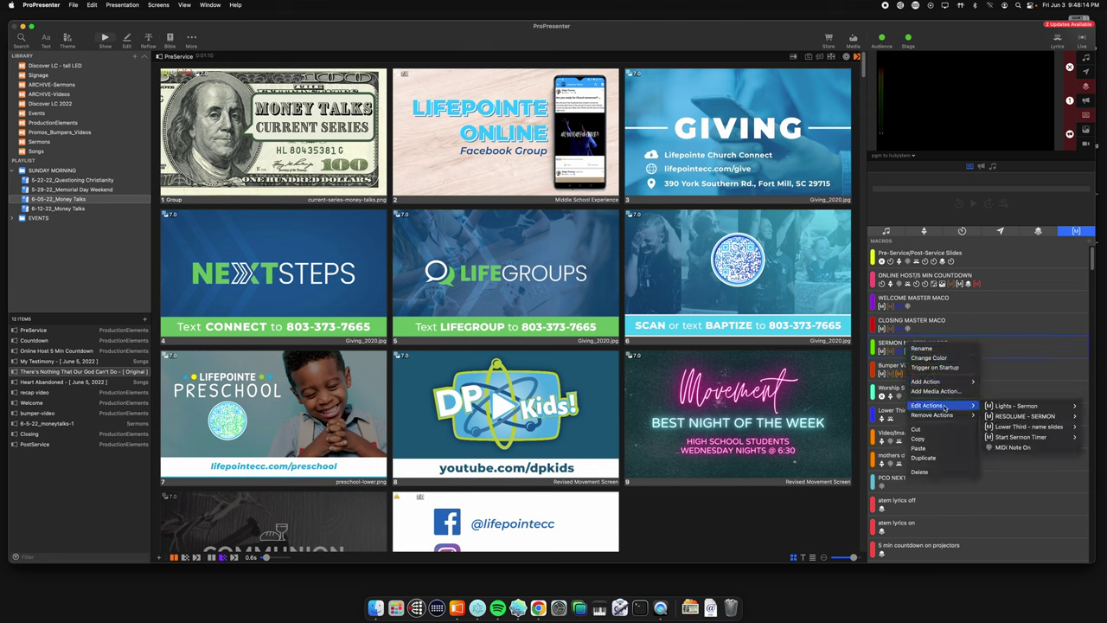
pyautogui.moveTo(1036, 407)
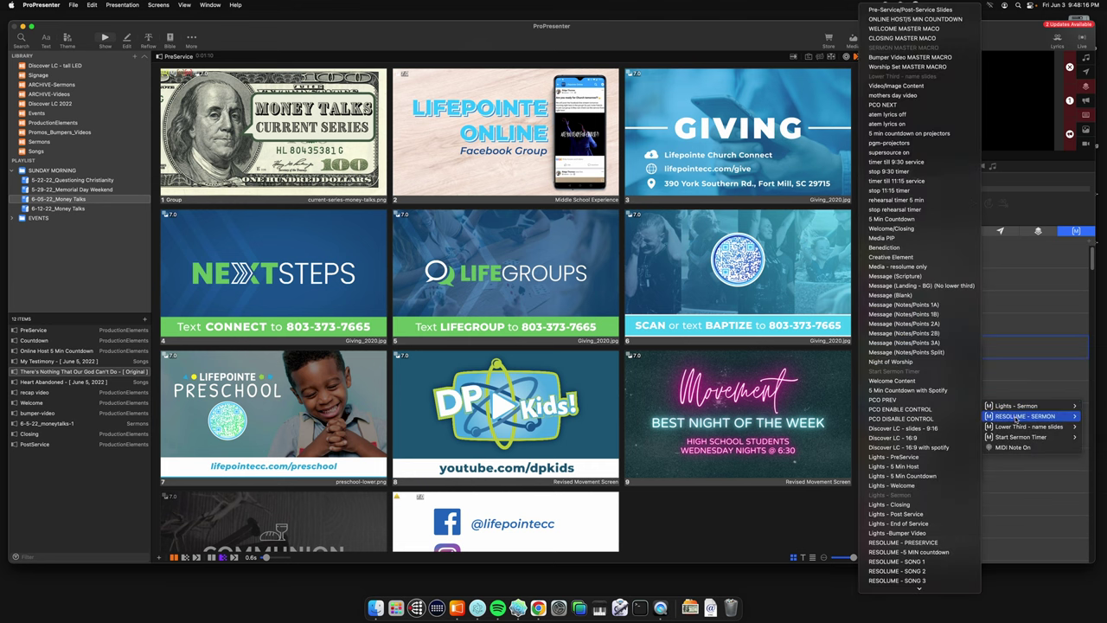
pyautogui.moveTo(1001, 432)
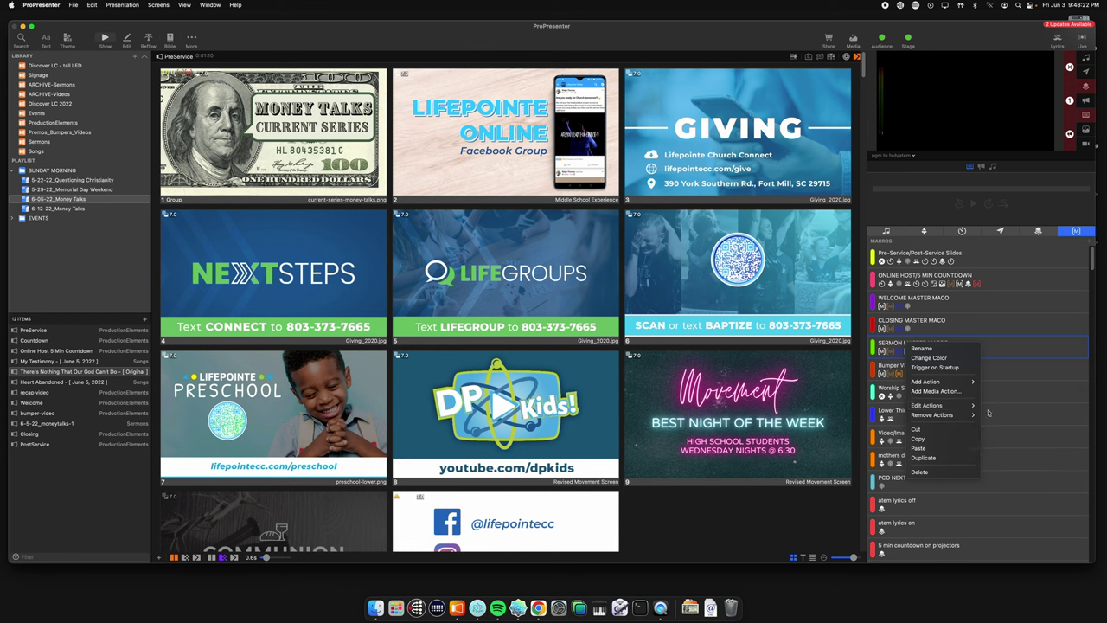
pyautogui.click(890, 224)
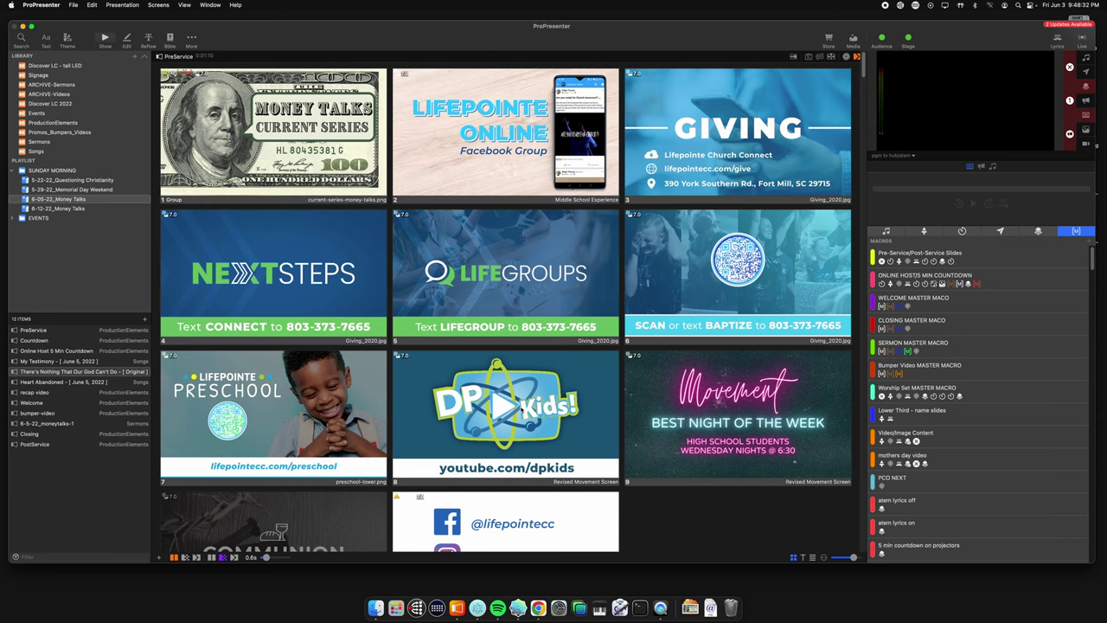
# Switch to the Resolume iMac remote desktop session in Chrome and enlarge its window to fill most of the screen
pyautogui.click(537, 608)
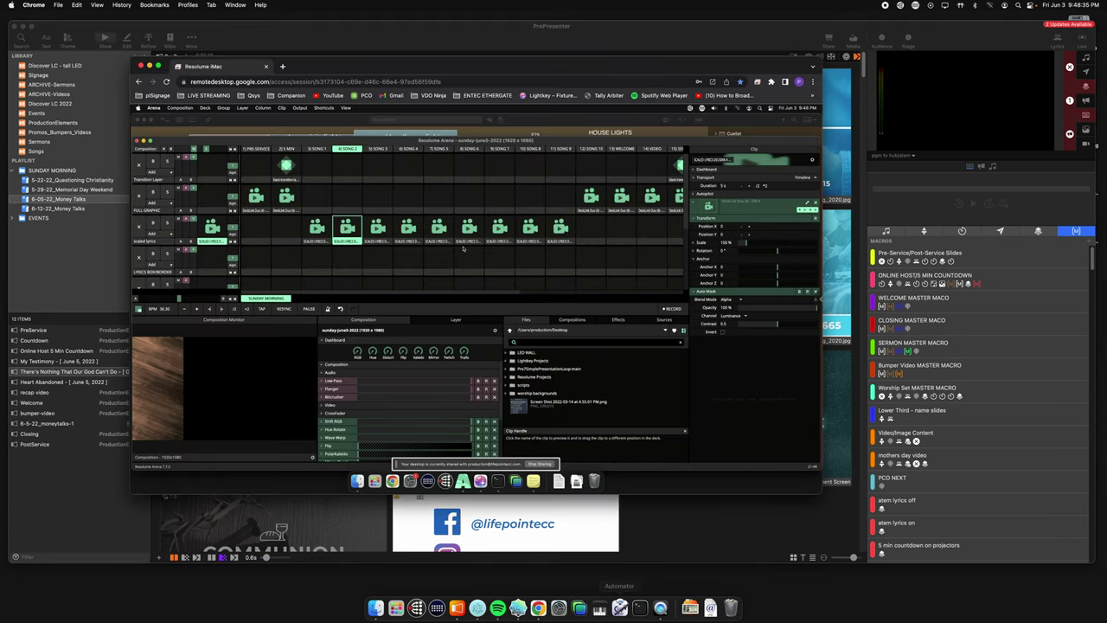
pyautogui.moveTo(458, 63); pyautogui.dragTo(430, 49)
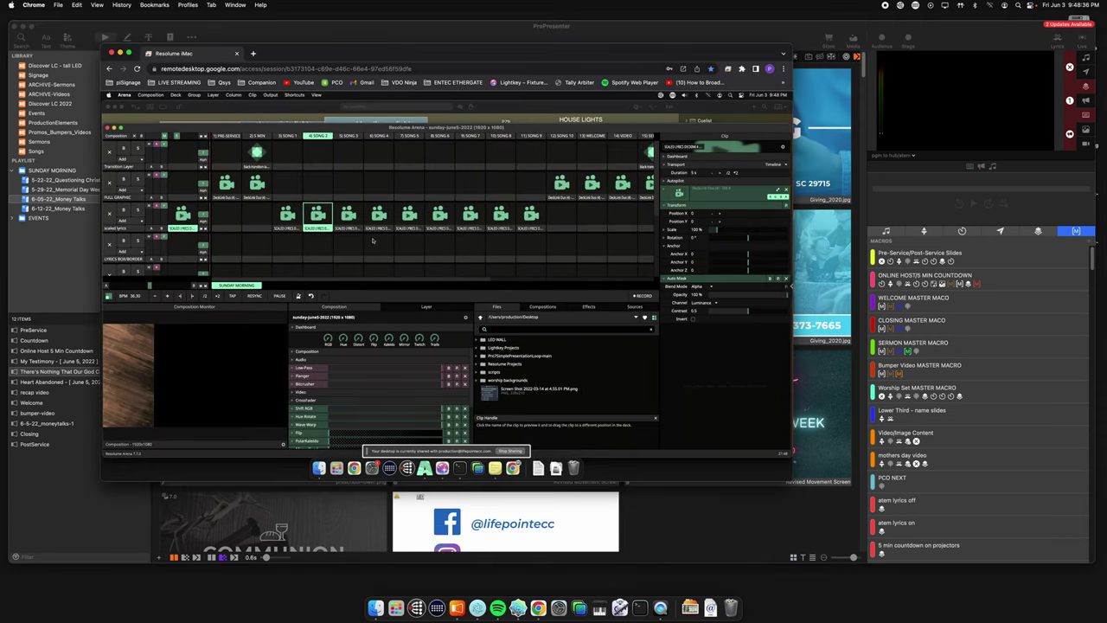
pyautogui.moveTo(281, 51); pyautogui.dragTo(216, 22)
pyautogui.moveTo(727, 450); pyautogui.dragTo(999, 566)
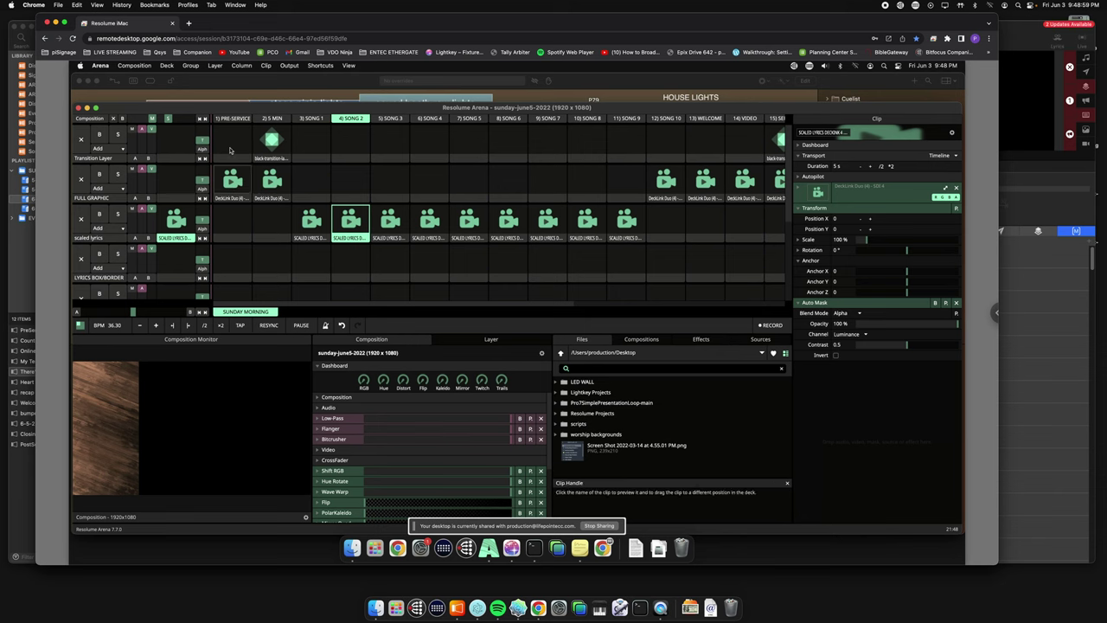
# Examine the Resolume composition's layers, from the transition, full graphic and scaled lyrics layers down to the backgrounds, separation and pixel bars layers
pyautogui.scroll(-1, 230, 175)
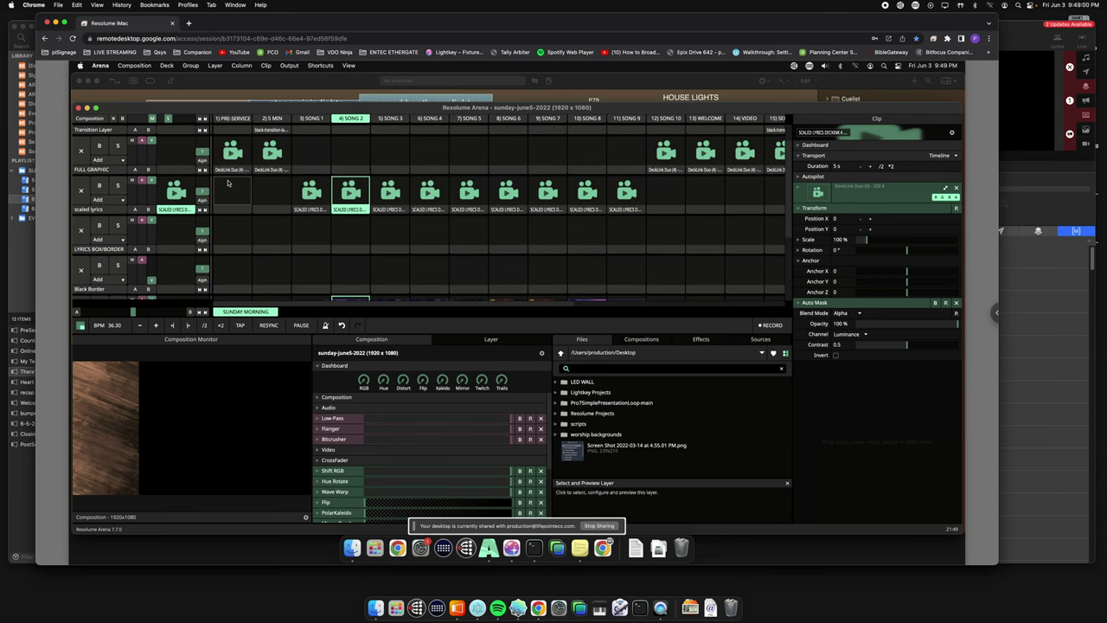
pyautogui.scroll(-1, 229, 180)
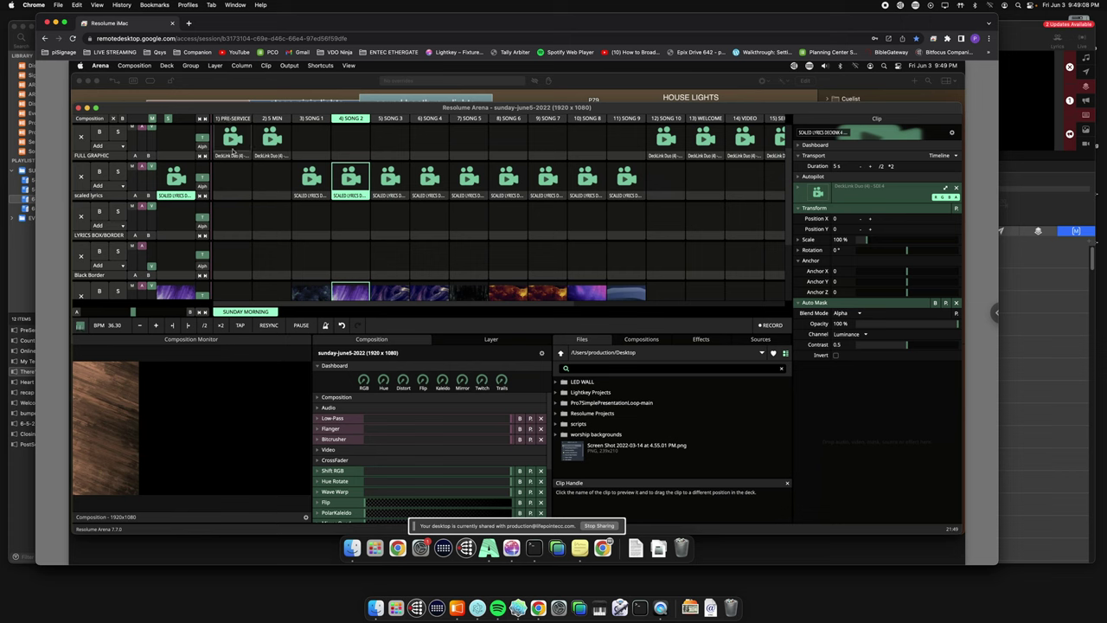
pyautogui.scroll(-3, 234, 158)
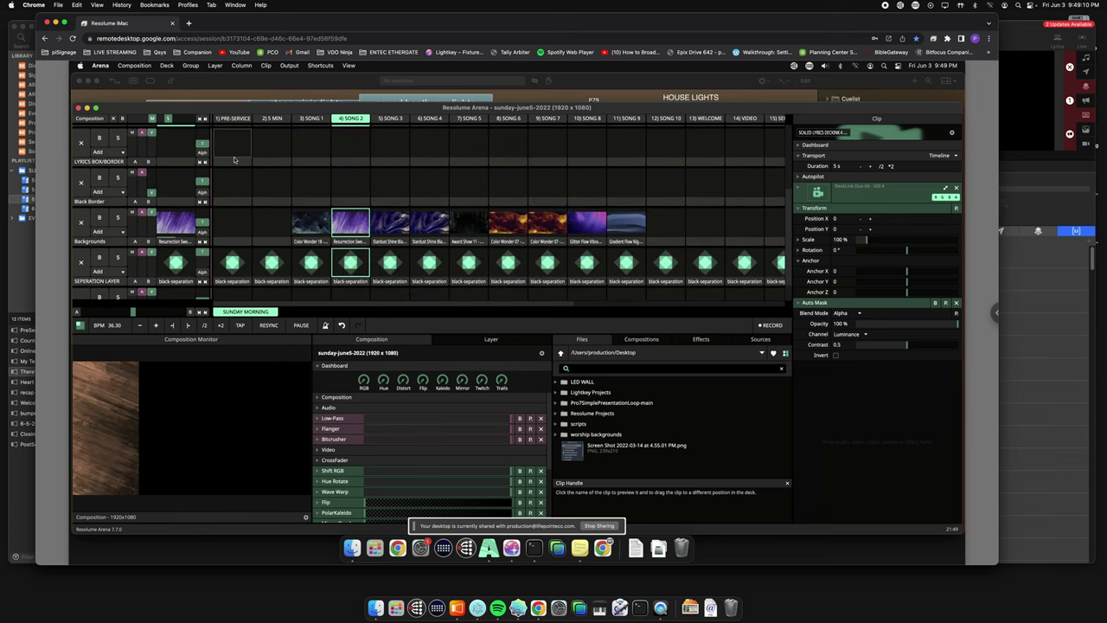
pyautogui.scroll(5, 234, 164)
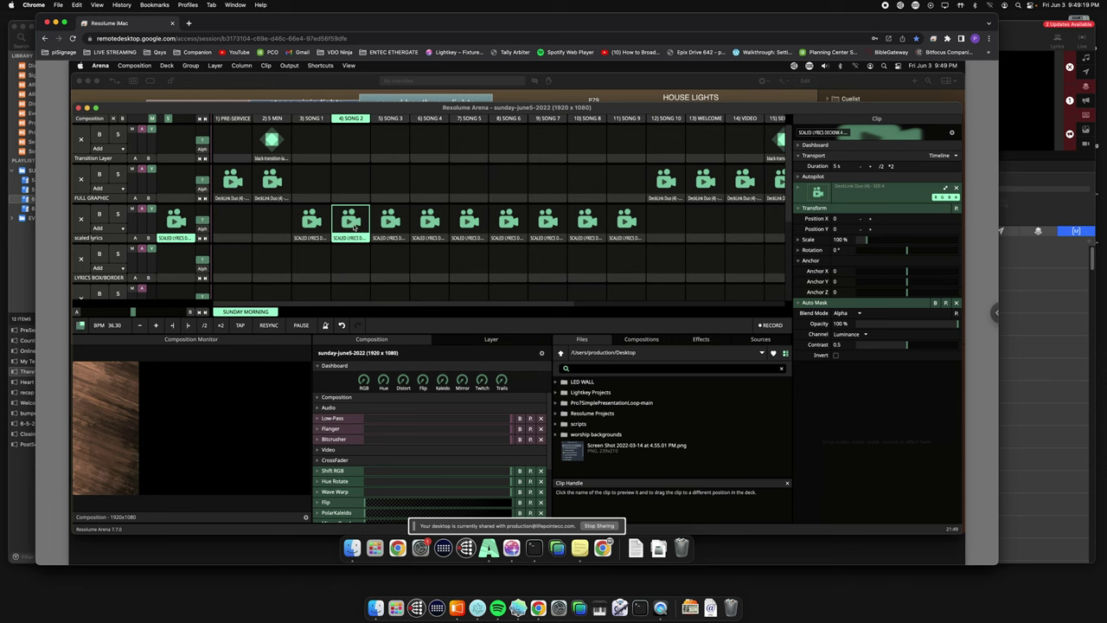
pyautogui.scroll(-3, 351, 227)
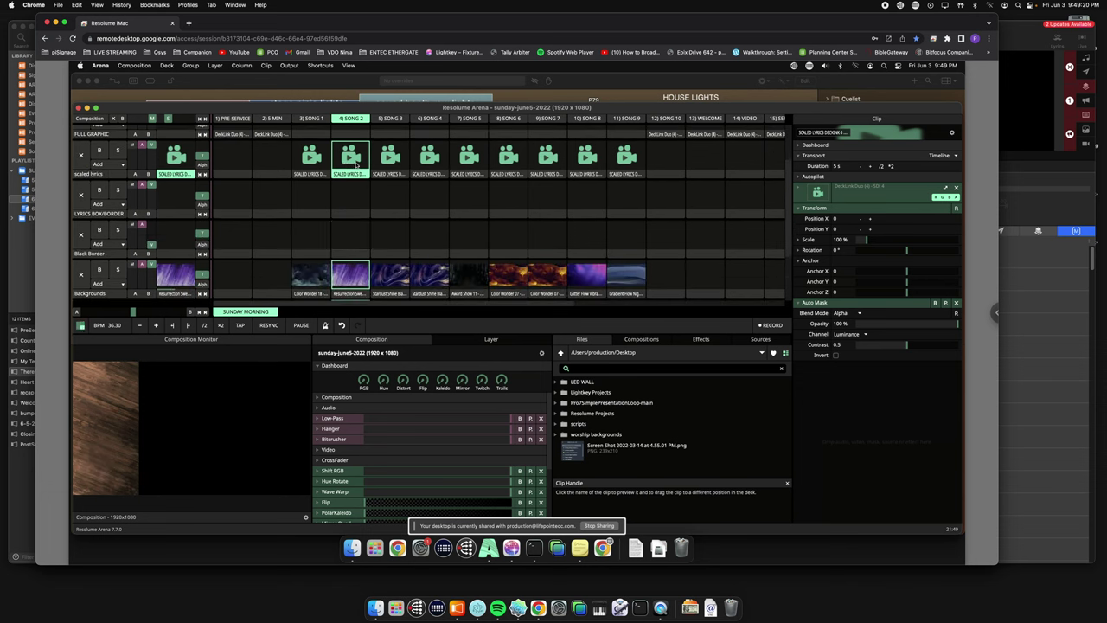
pyautogui.scroll(-3, 352, 160)
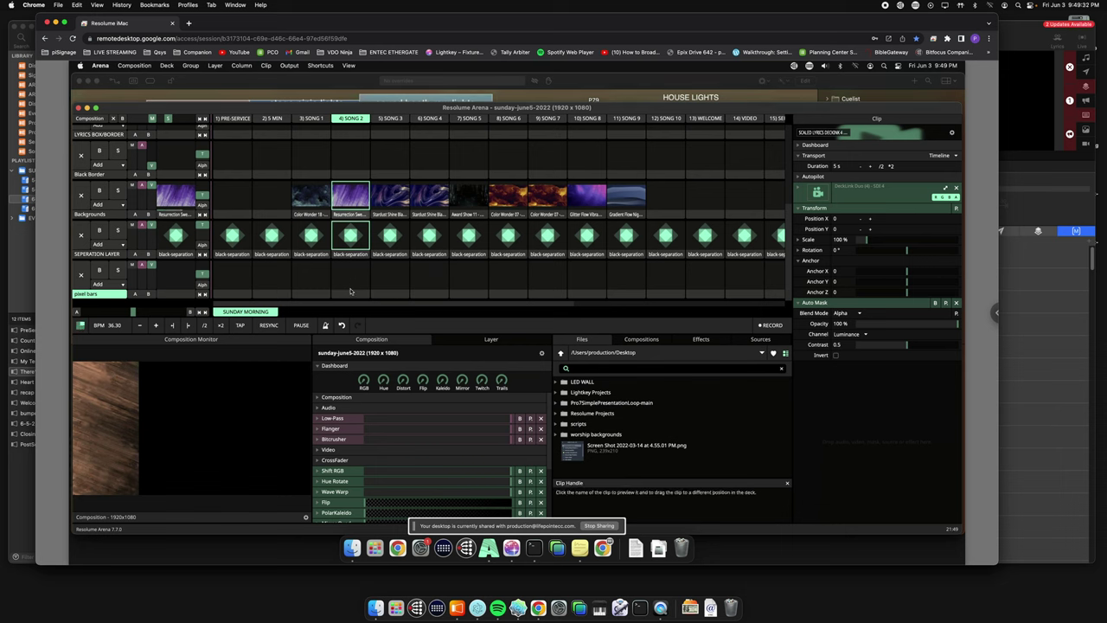
pyautogui.click(356, 204)
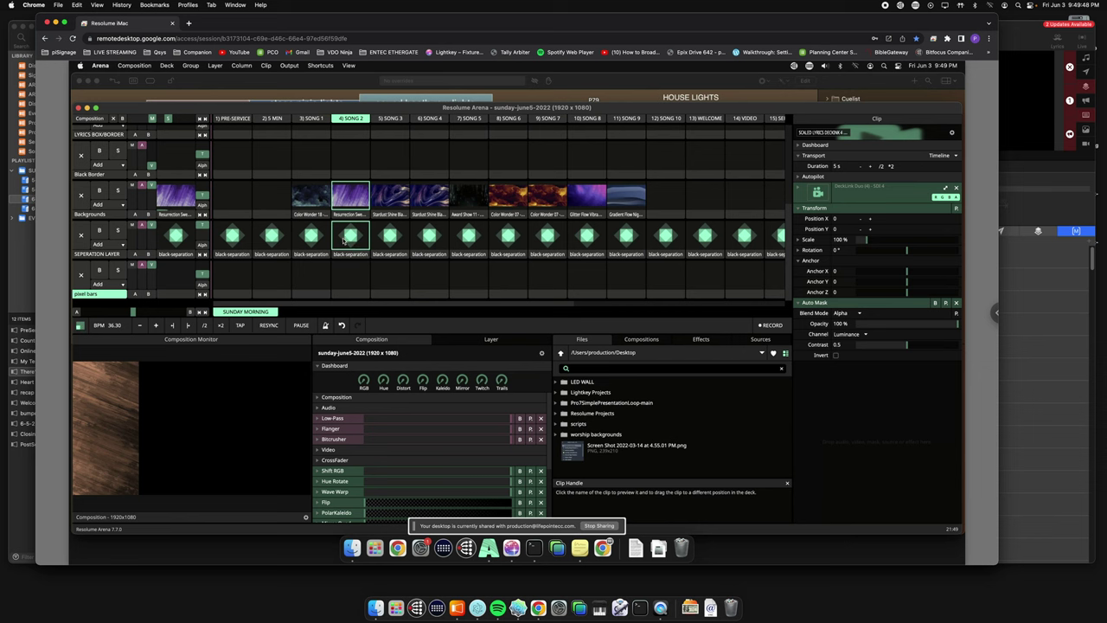
pyautogui.scroll(4, 351, 269)
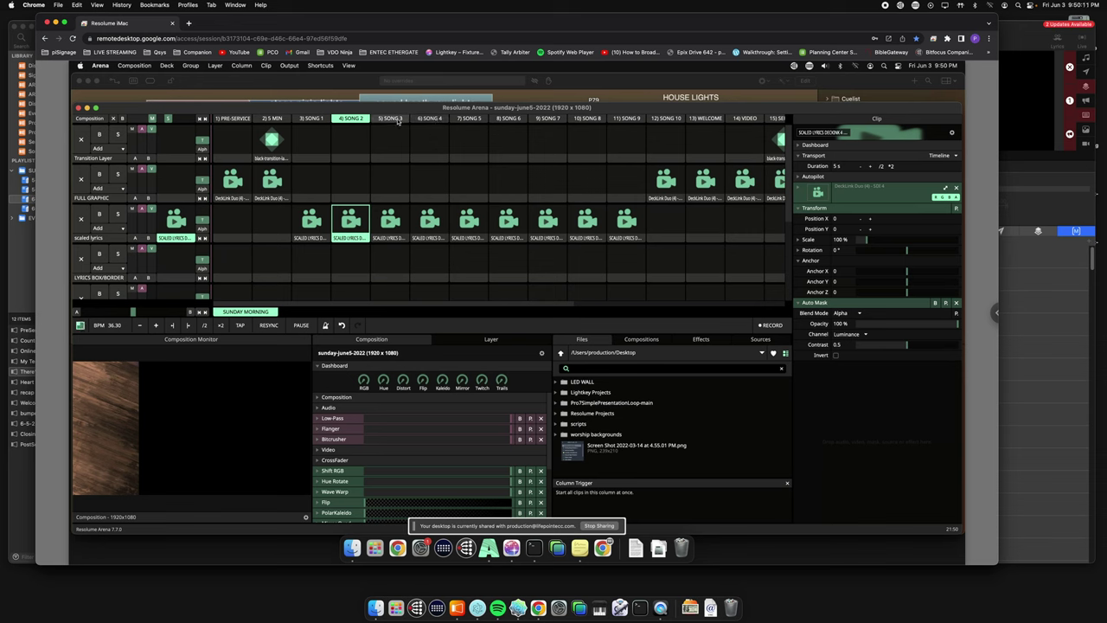
# Trigger the Default Graphic column in Resolume to show the church logo, followed by the EXTRA column
pyautogui.hscroll(5, 389, 162)
pyautogui.hscroll(-5, 385, 160)
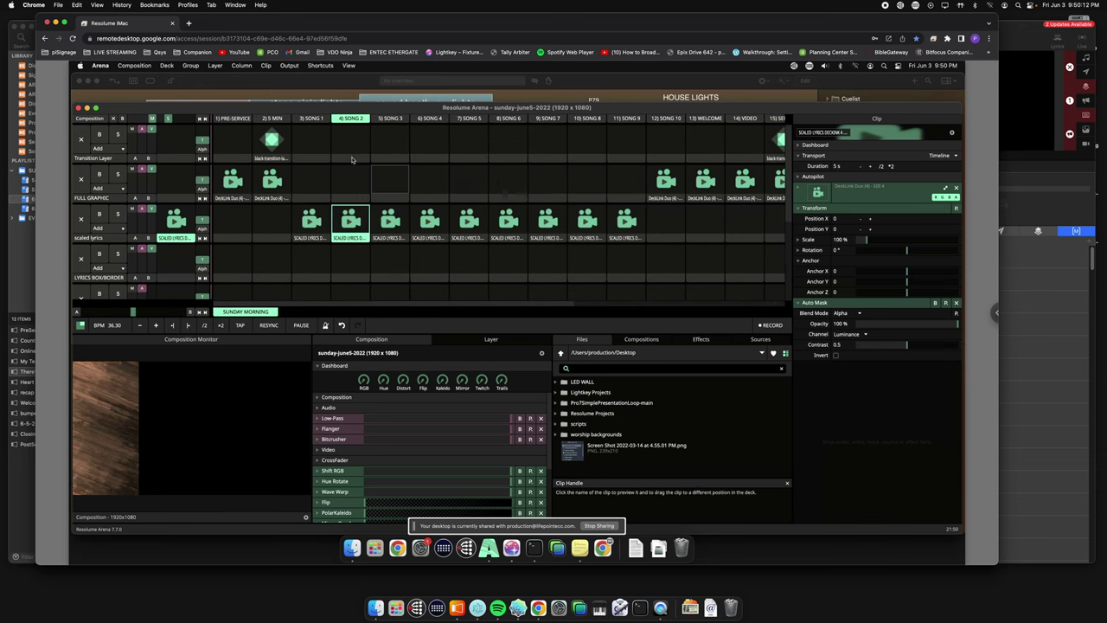
pyautogui.hscroll(7, 338, 152)
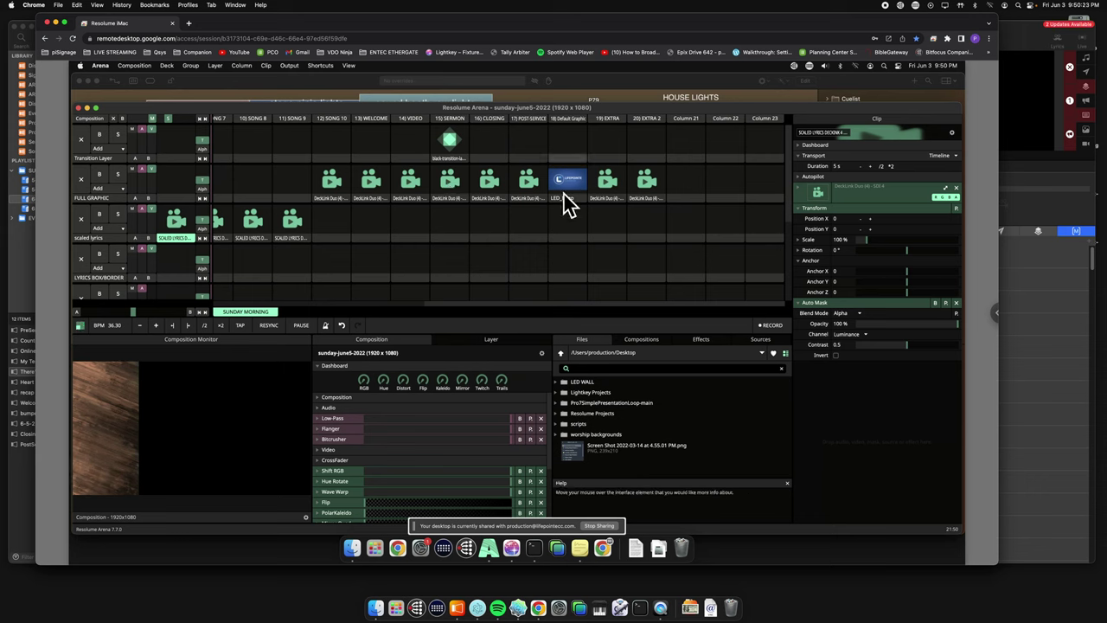
pyautogui.click(567, 119)
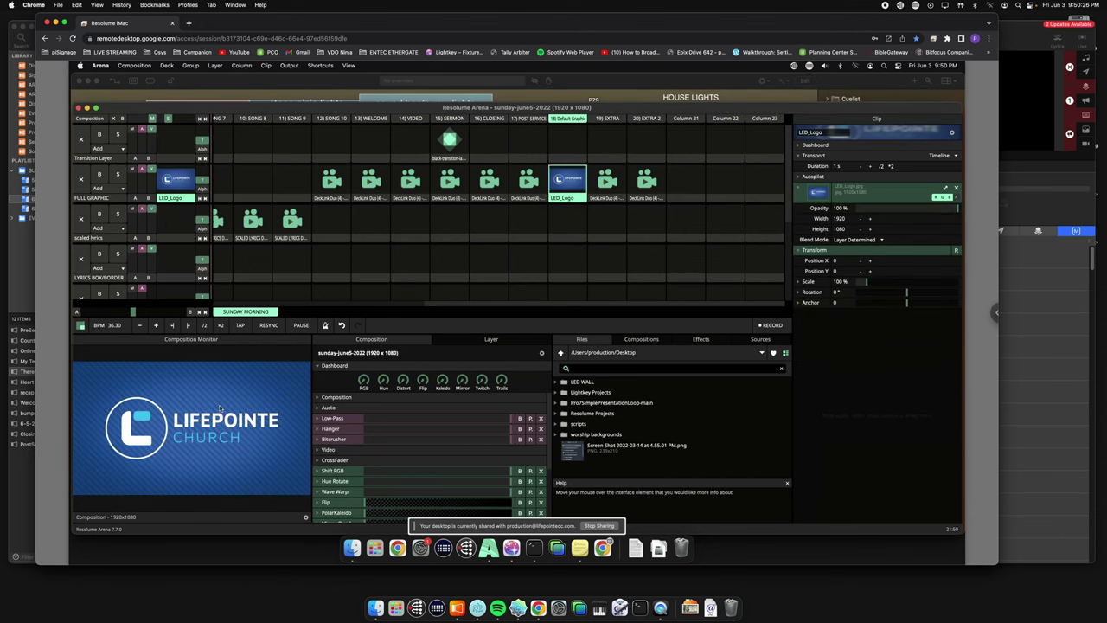
pyautogui.click(615, 119)
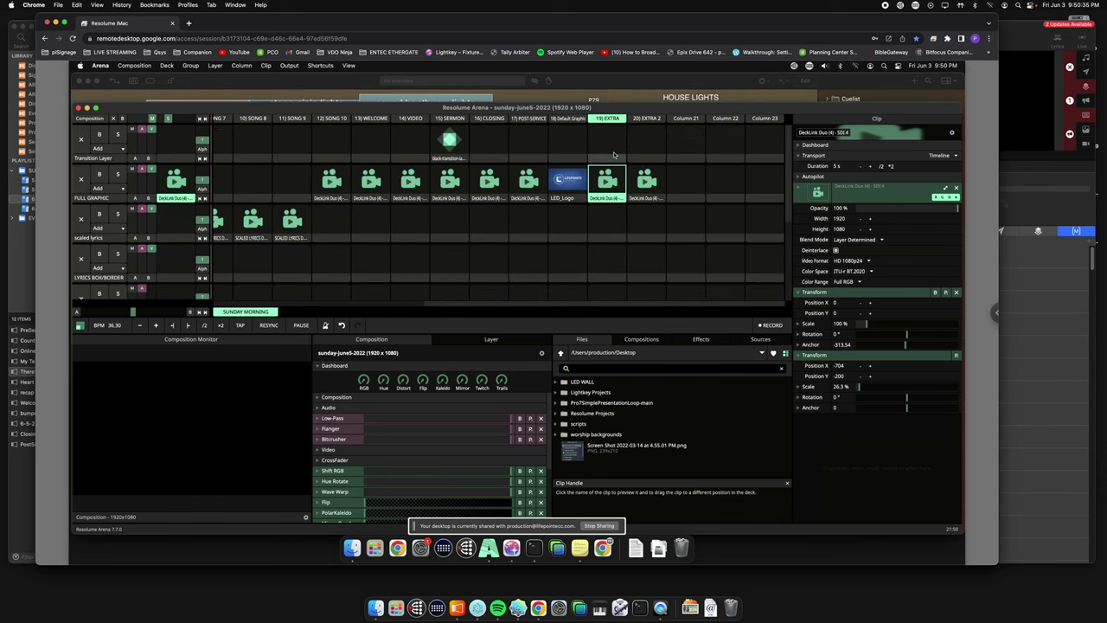
# Trigger the PRE-SERVICE column followed by the SONG 1 column, and review the SONG 1 lyrics and background clips
pyautogui.hscroll(-5, 597, 173)
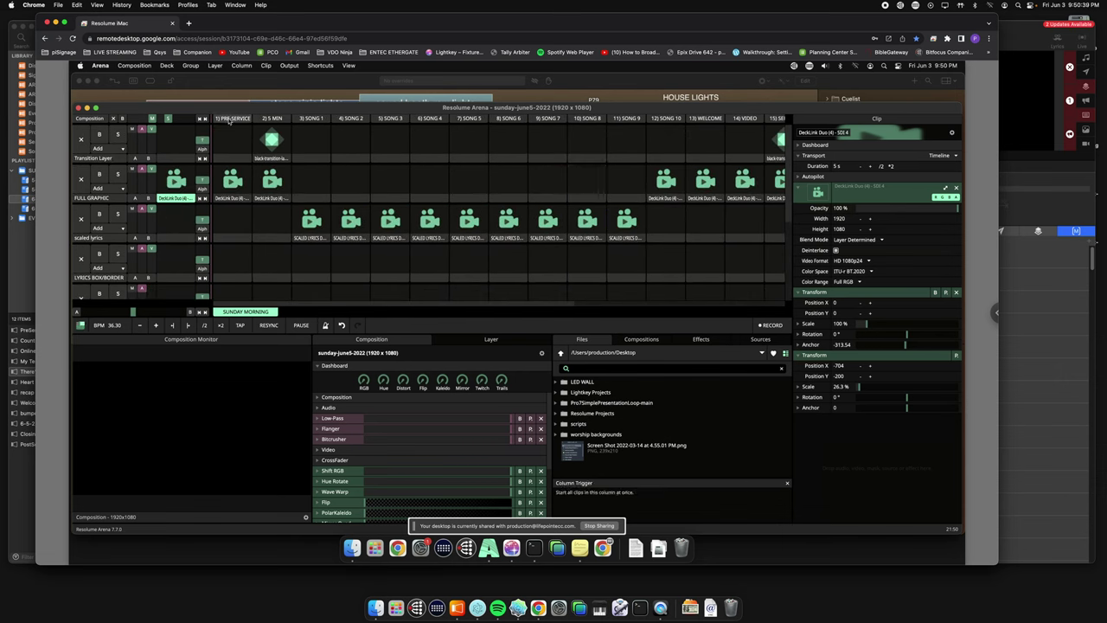
pyautogui.click(231, 118)
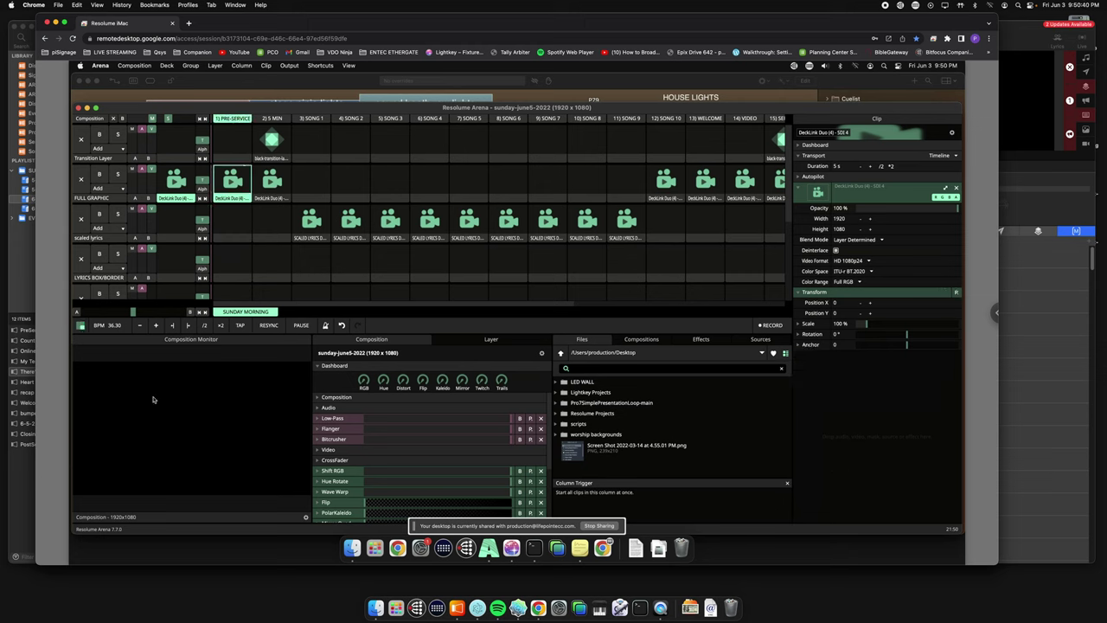
pyautogui.click(312, 118)
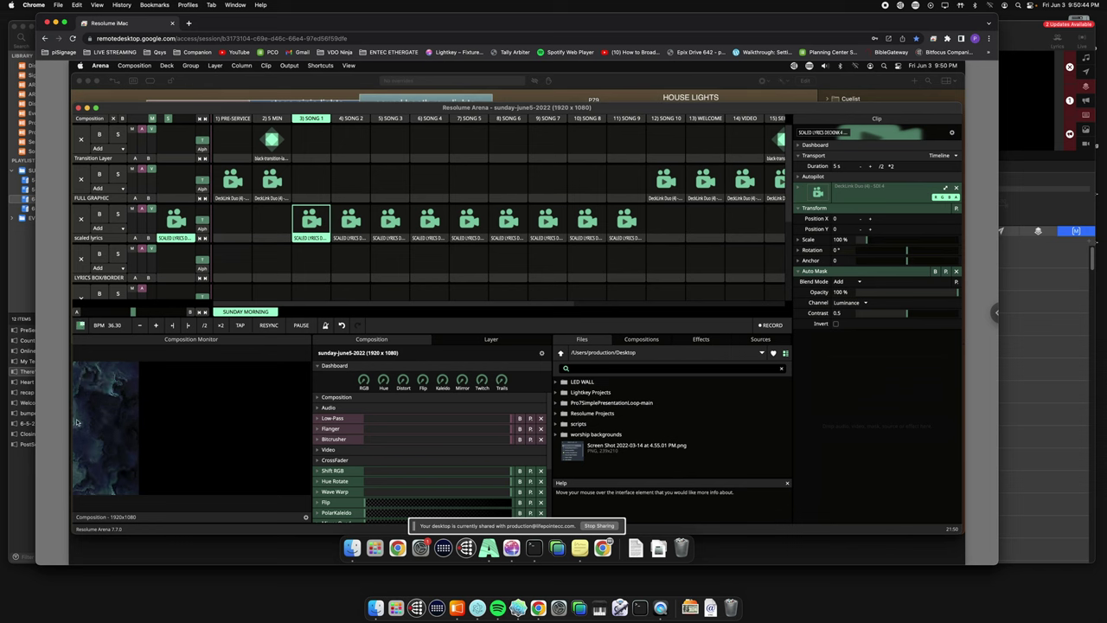
pyautogui.scroll(-4, 309, 217)
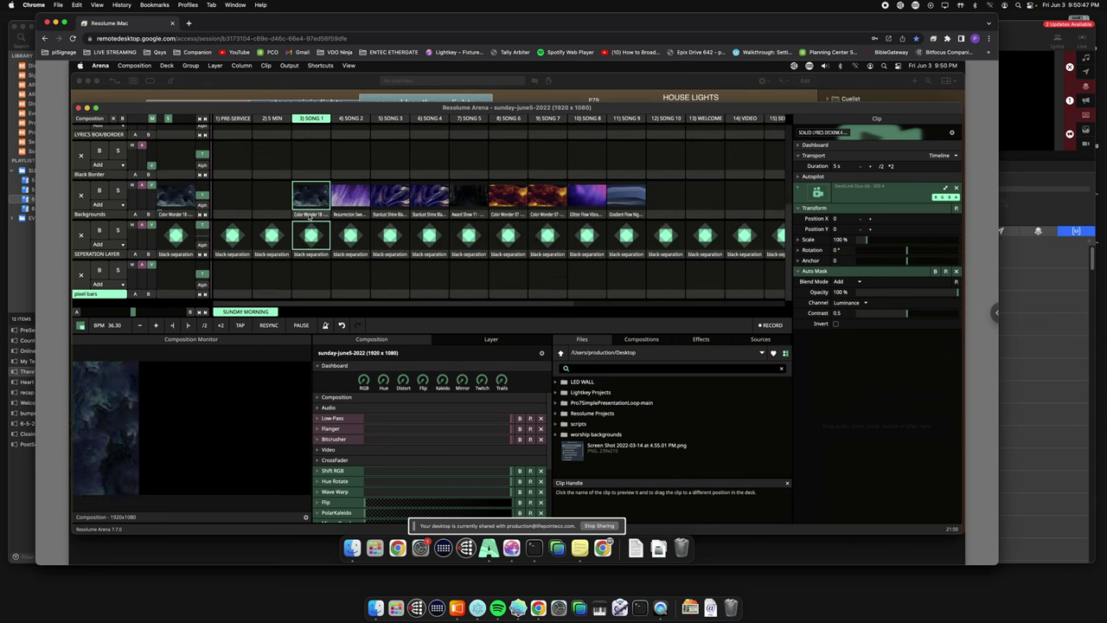
pyautogui.scroll(4, 310, 214)
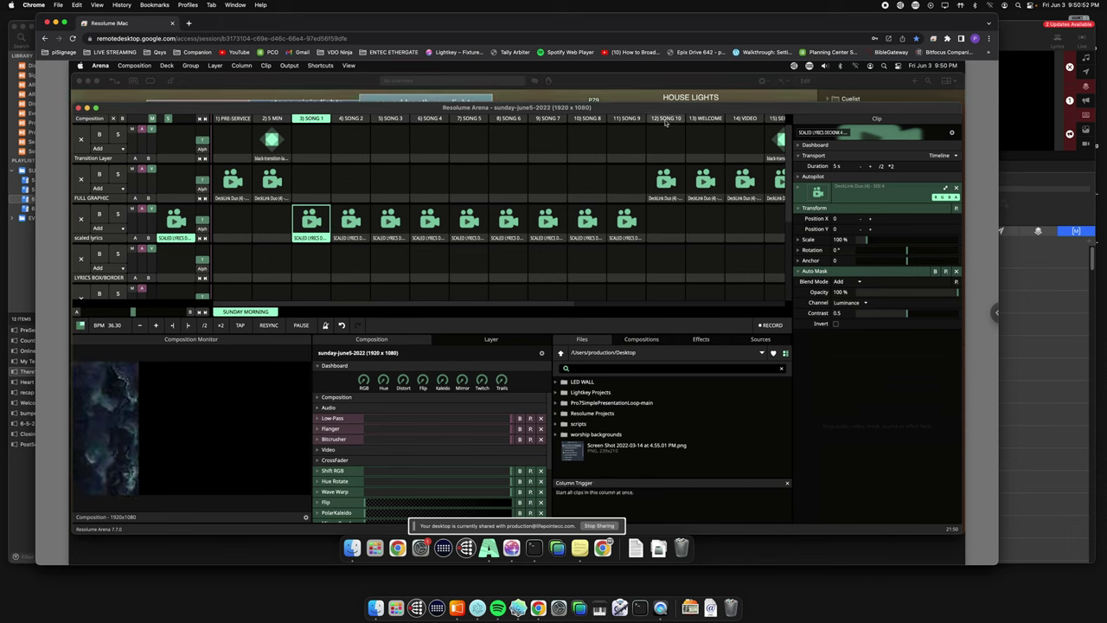
pyautogui.scroll(-4, 315, 207)
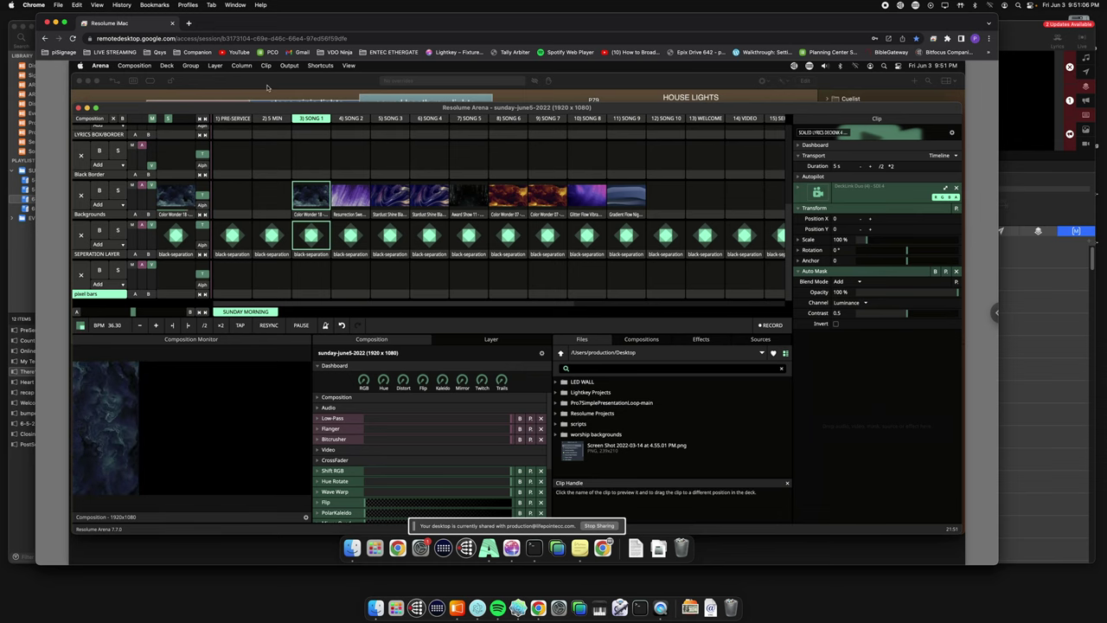
# Bring the Lightkey window forward, enlarge its live cue area and look across the color-coded song cues to the HAZER column
pyautogui.click(254, 95)
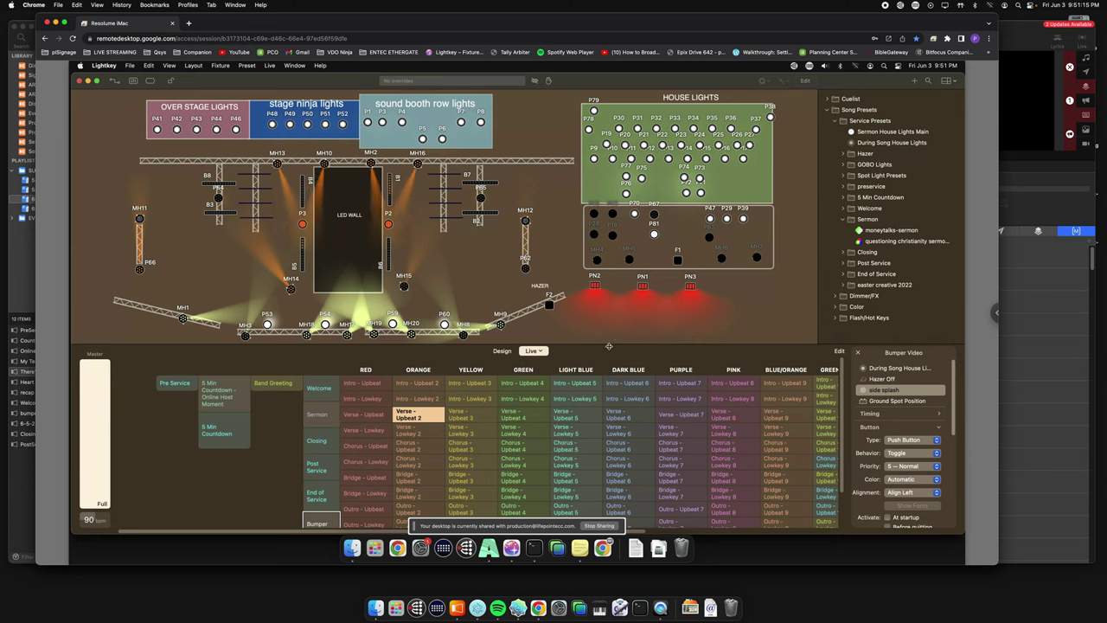
pyautogui.scroll(-5, 602, 327)
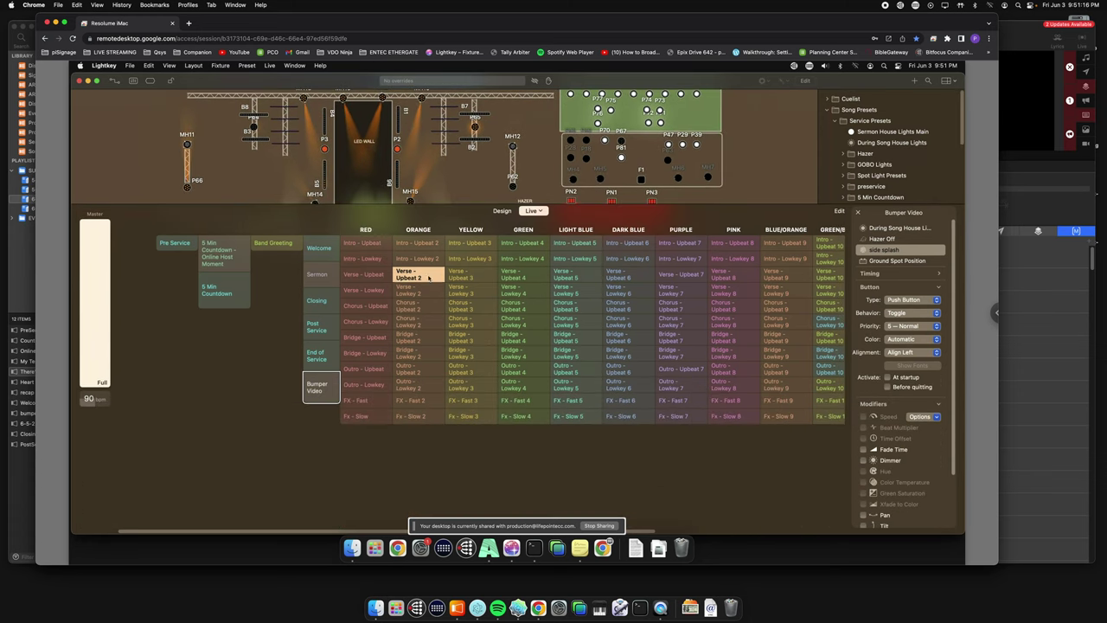
pyautogui.hscroll(10, 346, 433)
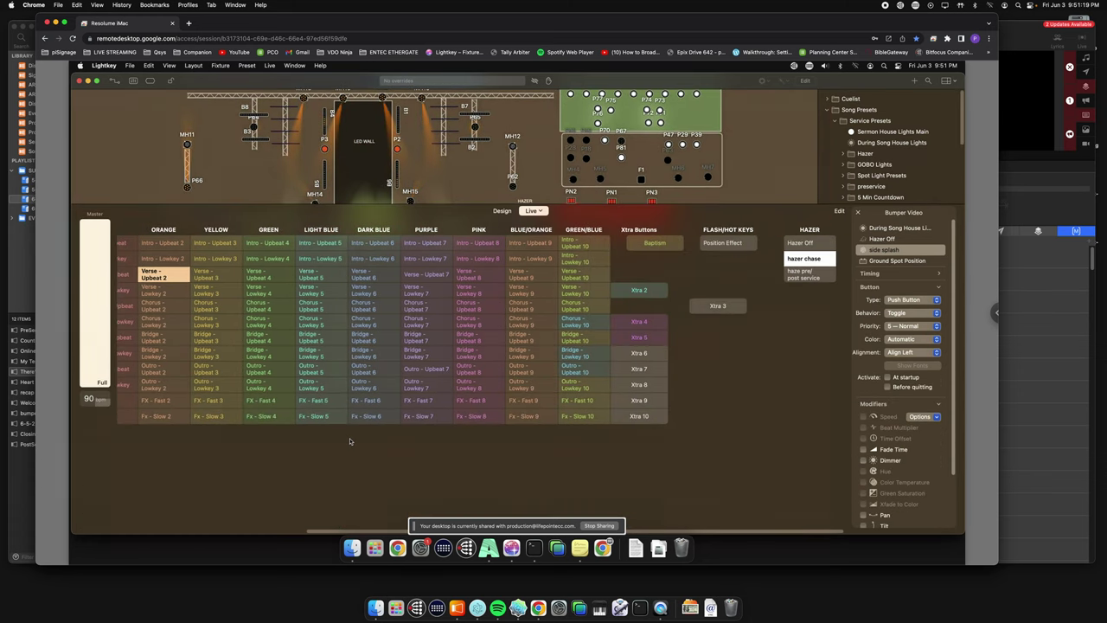
# Look back over the service cues, then activate the red Chorus - Upbeat cue followed by the Sermon cue
pyautogui.hscroll(-10, 349, 440)
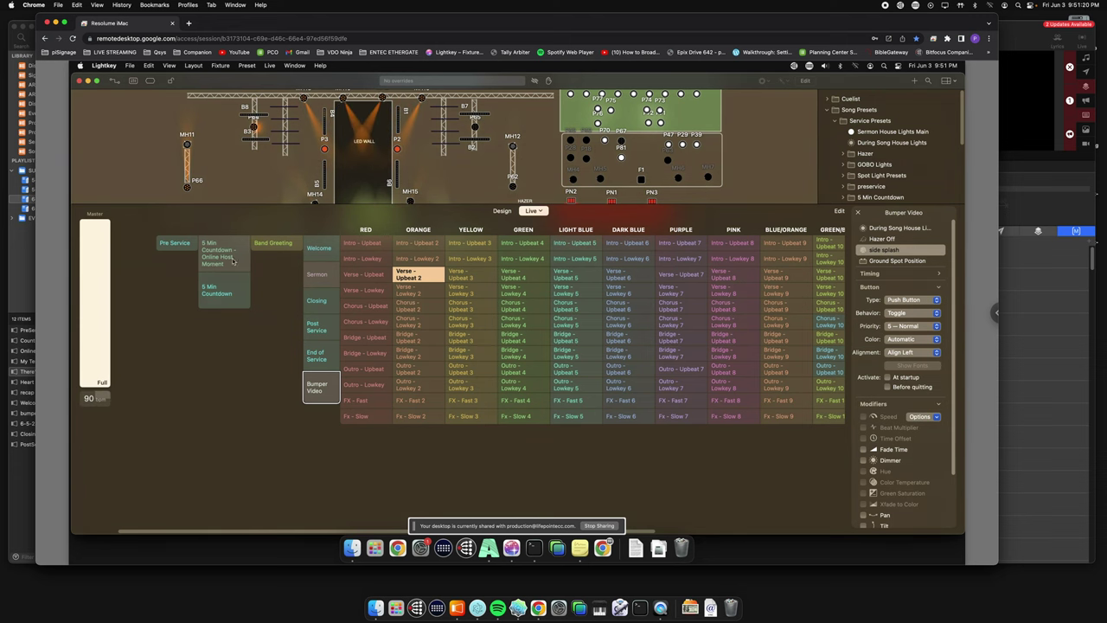
pyautogui.hscroll(4, 251, 262)
pyautogui.hscroll(-4, 249, 262)
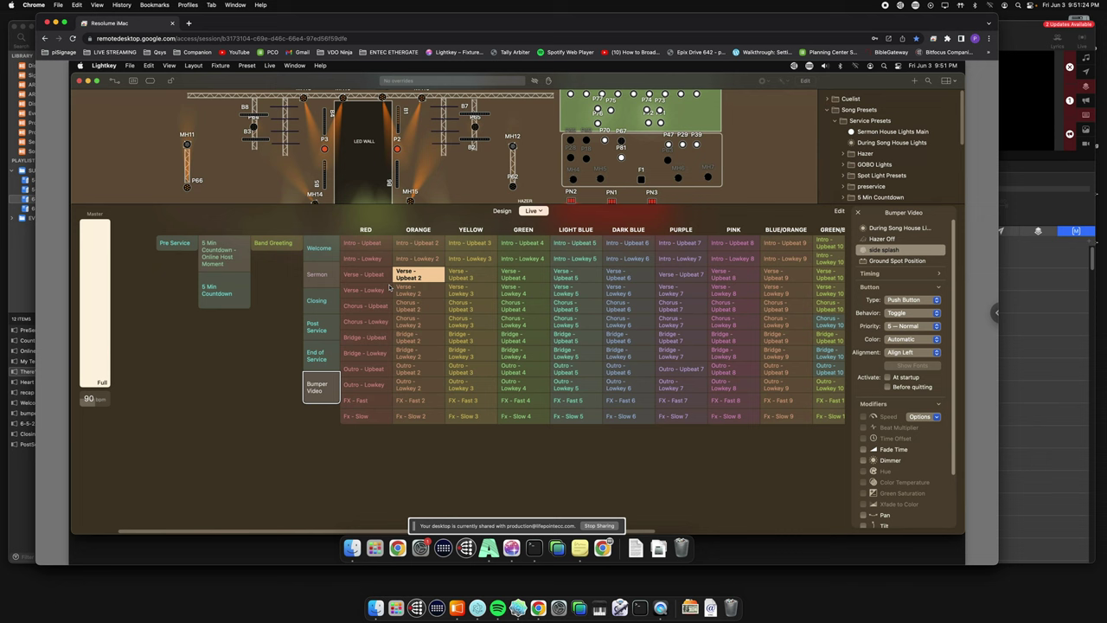
pyautogui.click(363, 305)
pyautogui.click(310, 275)
# Activate the orange Verse - Lowkey 2 cue and select its verse - lowkey preset to show the fixtures it controls
pyautogui.hscroll(10, 718, 267)
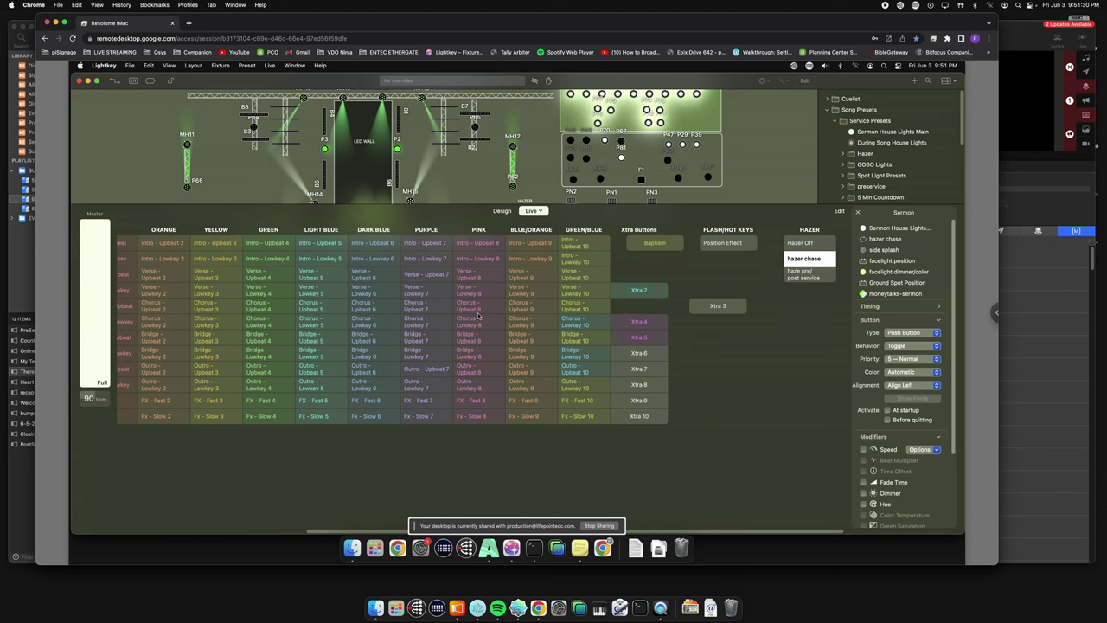
pyautogui.hscroll(-10, 478, 317)
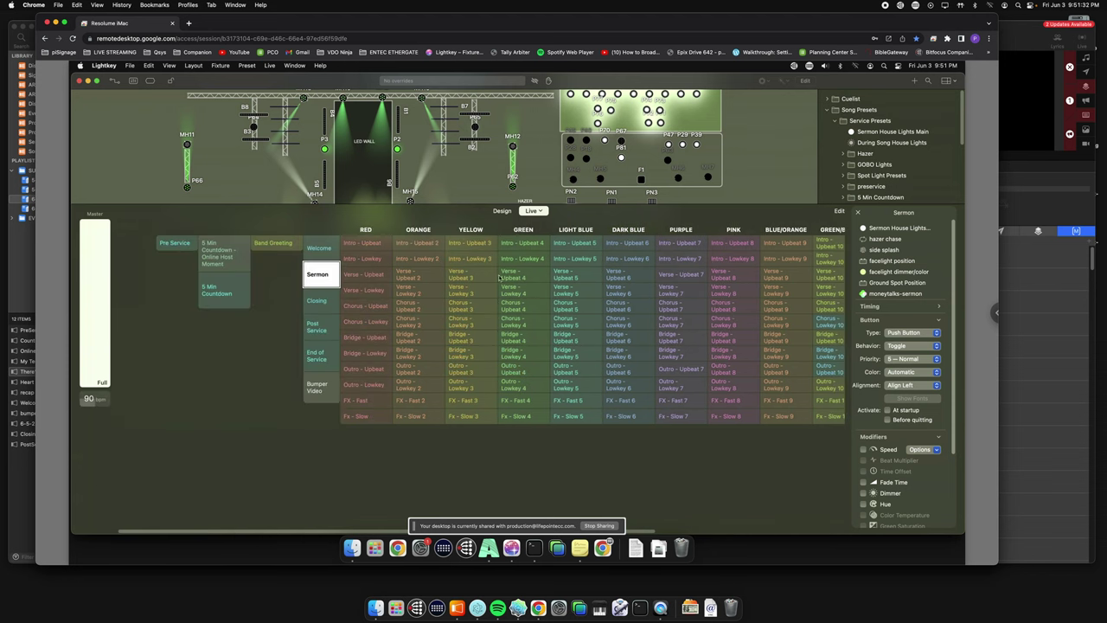
pyautogui.hscroll(5, 326, 271)
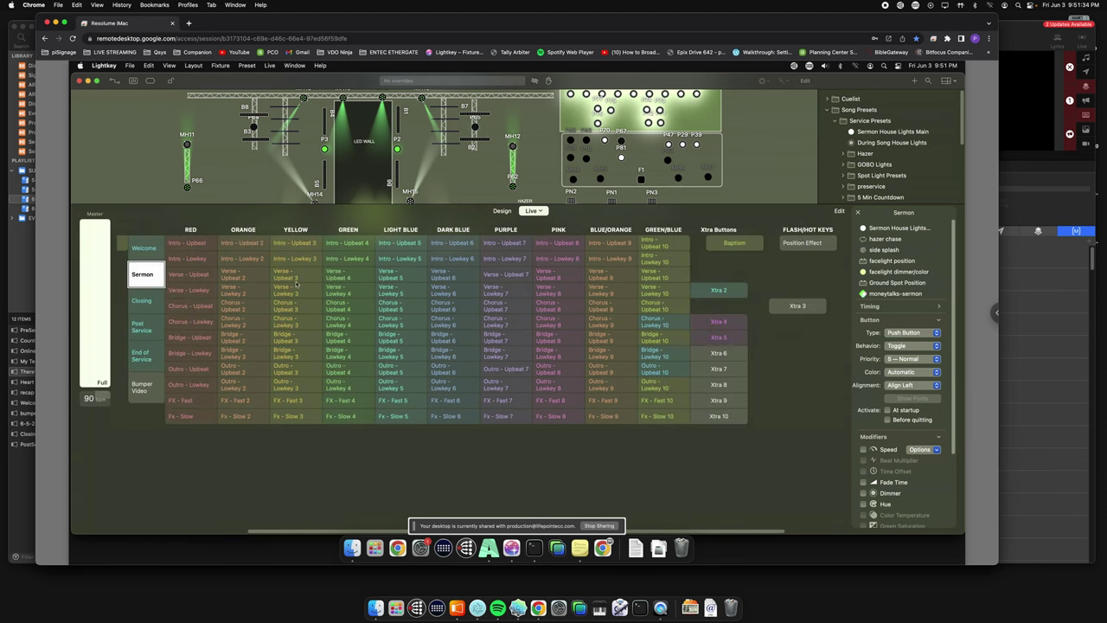
pyautogui.click(243, 294)
pyautogui.hscroll(3, 551, 236)
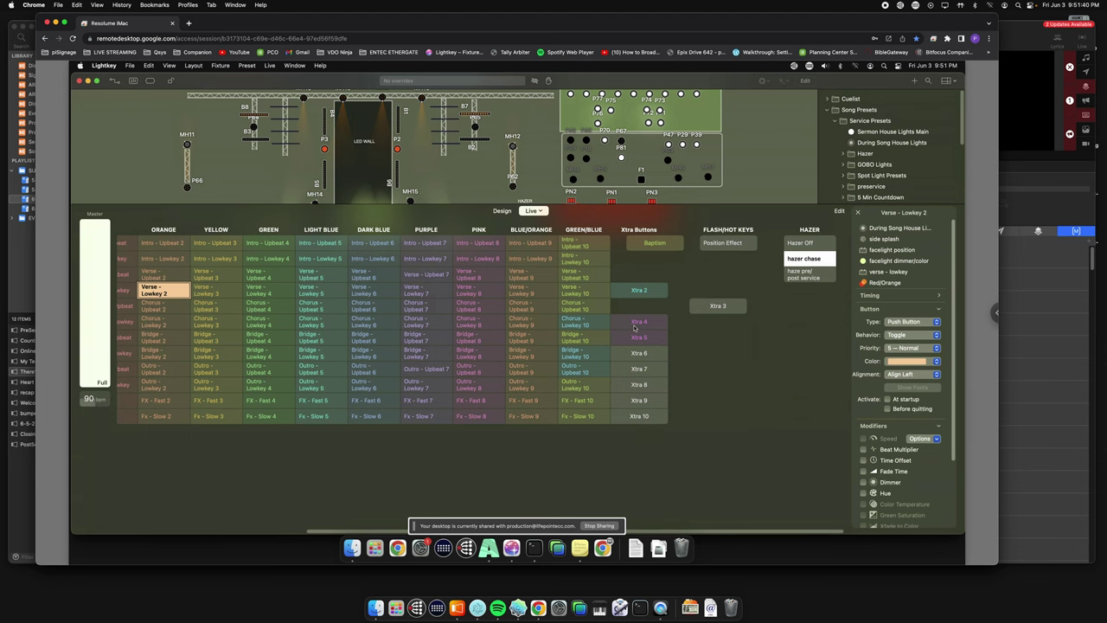
pyautogui.hscroll(-10, 634, 326)
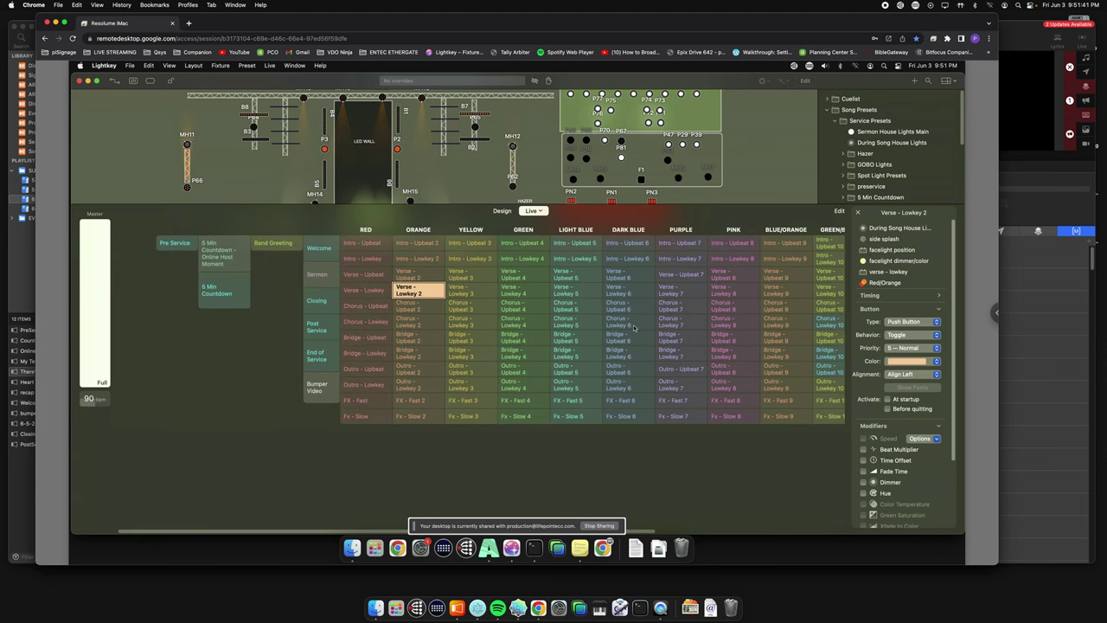
pyautogui.click(884, 273)
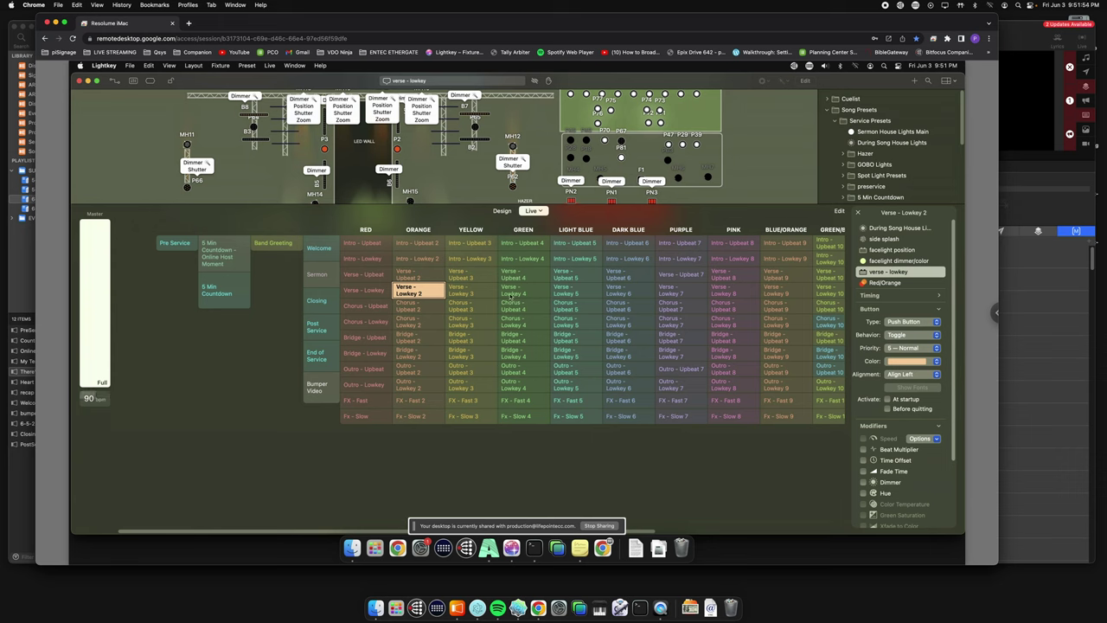
# Activate the yellow Verse - Lowkey 3 cue, then Verse - Lowkey 5 in the light blue column, and review the neighbouring cue columns
pyautogui.click(468, 294)
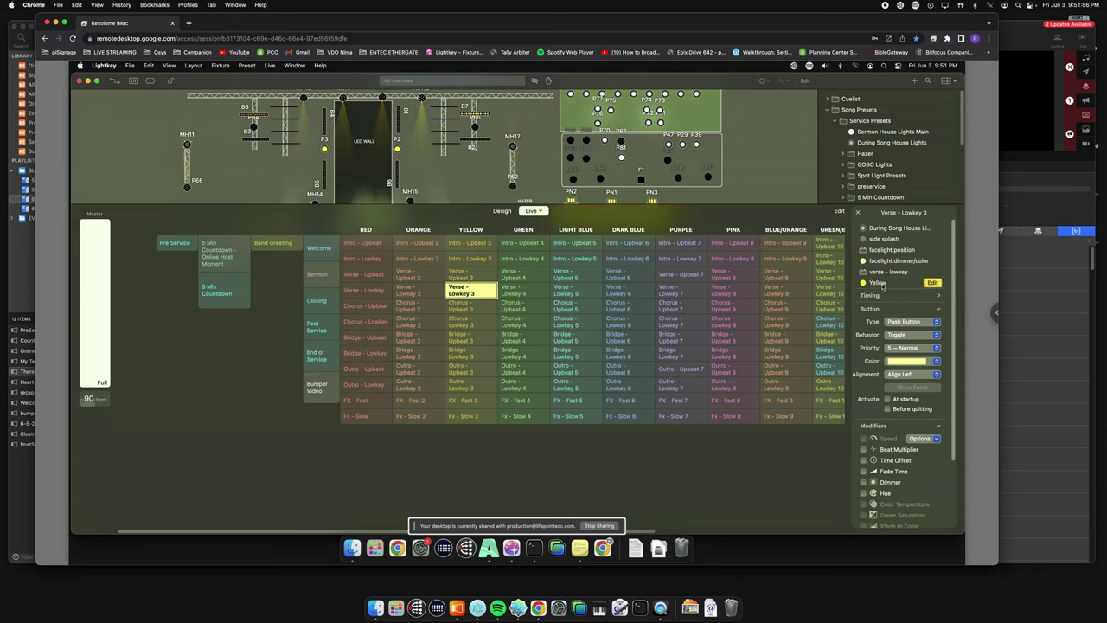
pyautogui.click(576, 292)
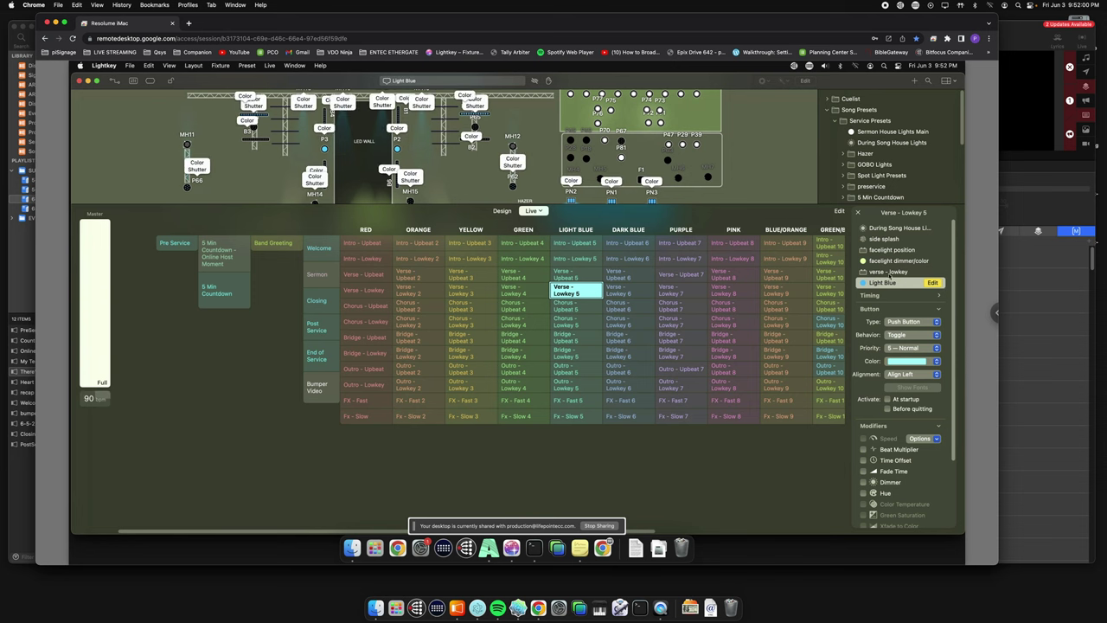
pyautogui.hscroll(5, 496, 294)
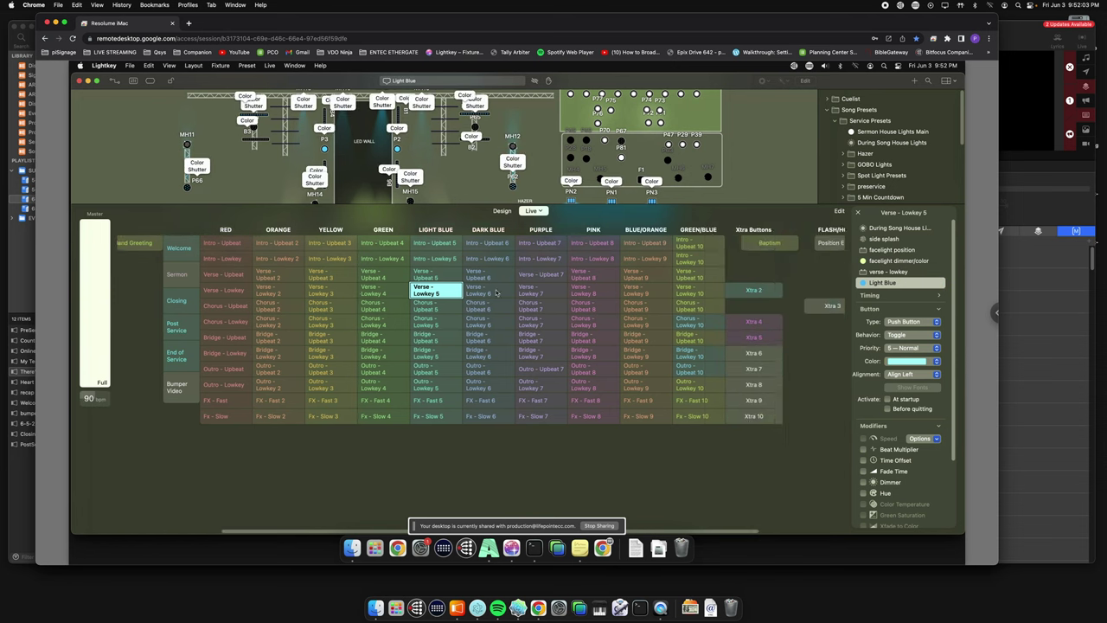
pyautogui.hscroll(-5, 495, 294)
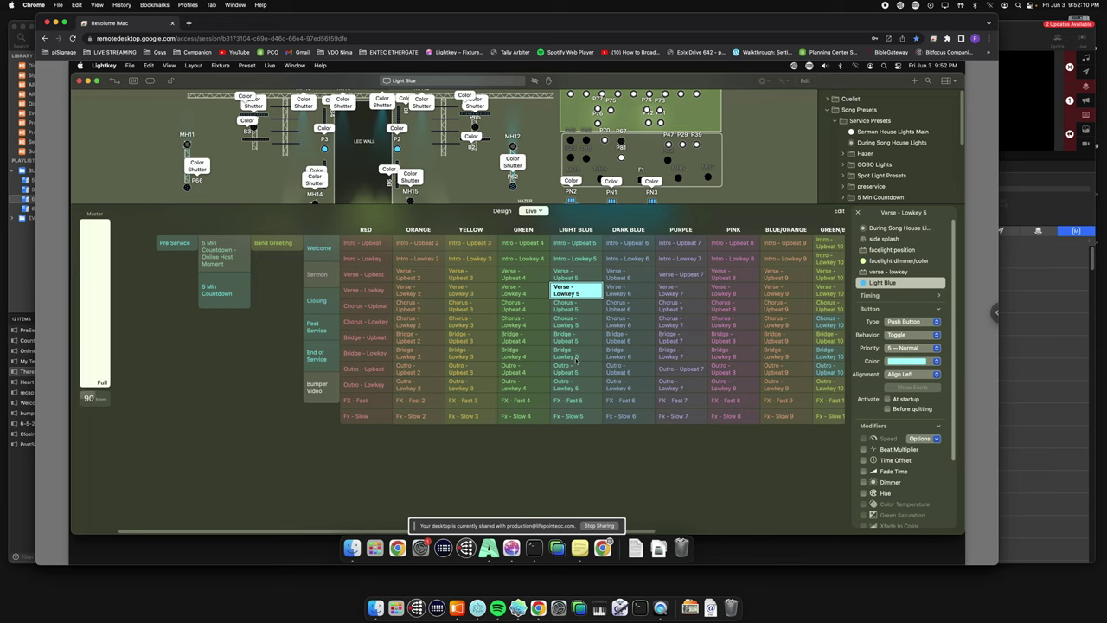
pyautogui.hscroll(5, 605, 328)
pyautogui.hscroll(-5, 519, 320)
# Activate the Sermon cue and select its moneytalks-sermon preset to show the fixture properties it sets
pyautogui.click(317, 274)
pyautogui.moveTo(883, 296)
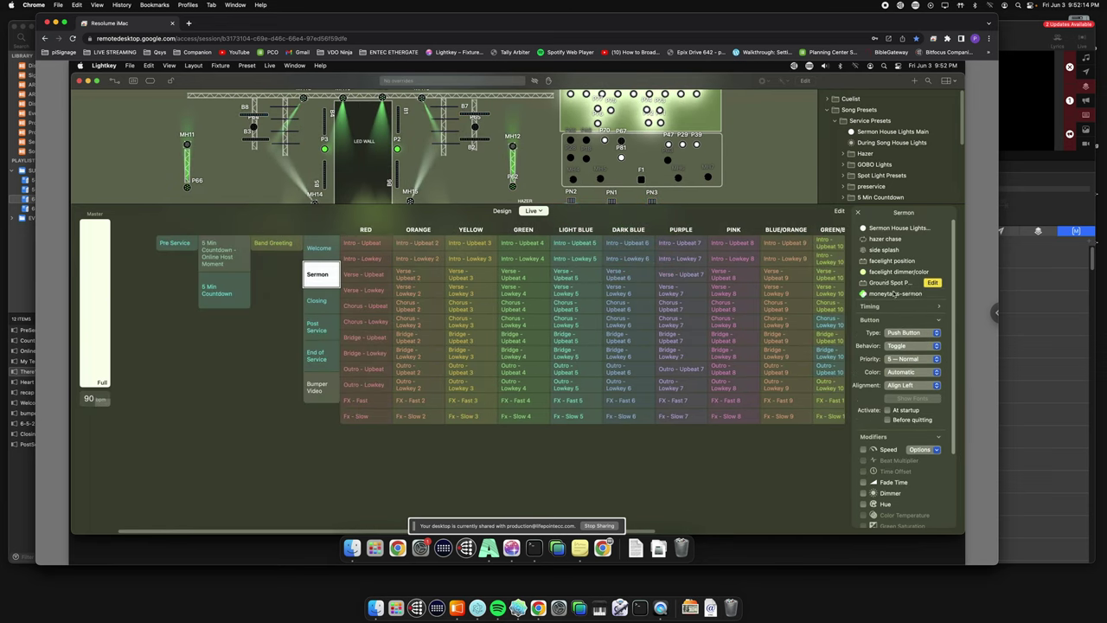
pyautogui.scroll(-1, 880, 294)
pyautogui.click(882, 292)
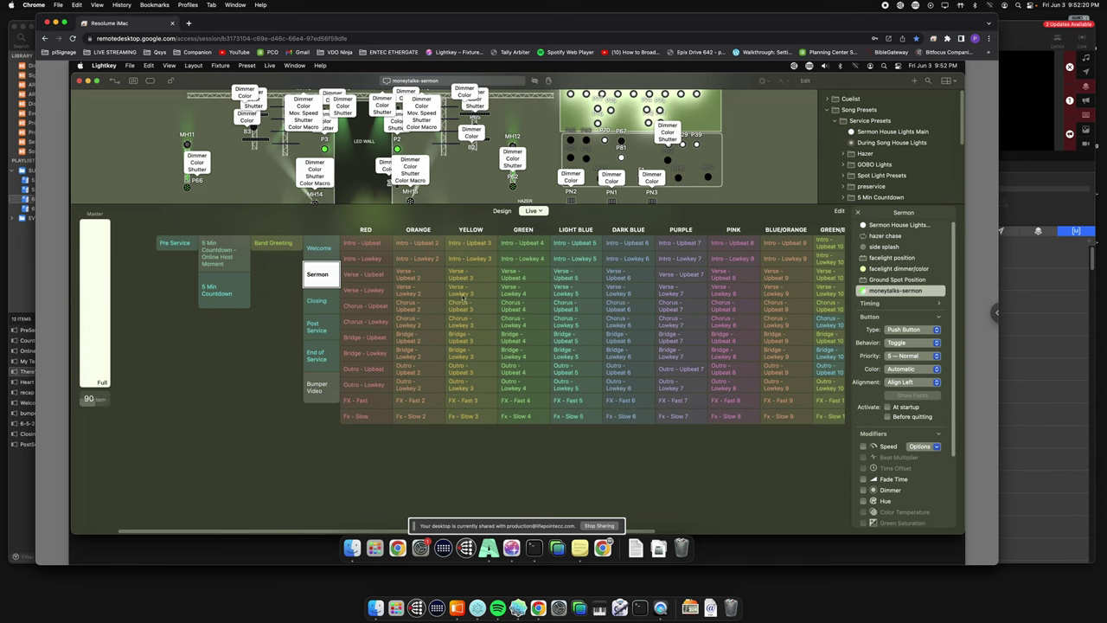
# Activate the orange Verse - Lowkey 2 cue and enlarge the stage layout to show all the fixtures
pyautogui.click(422, 294)
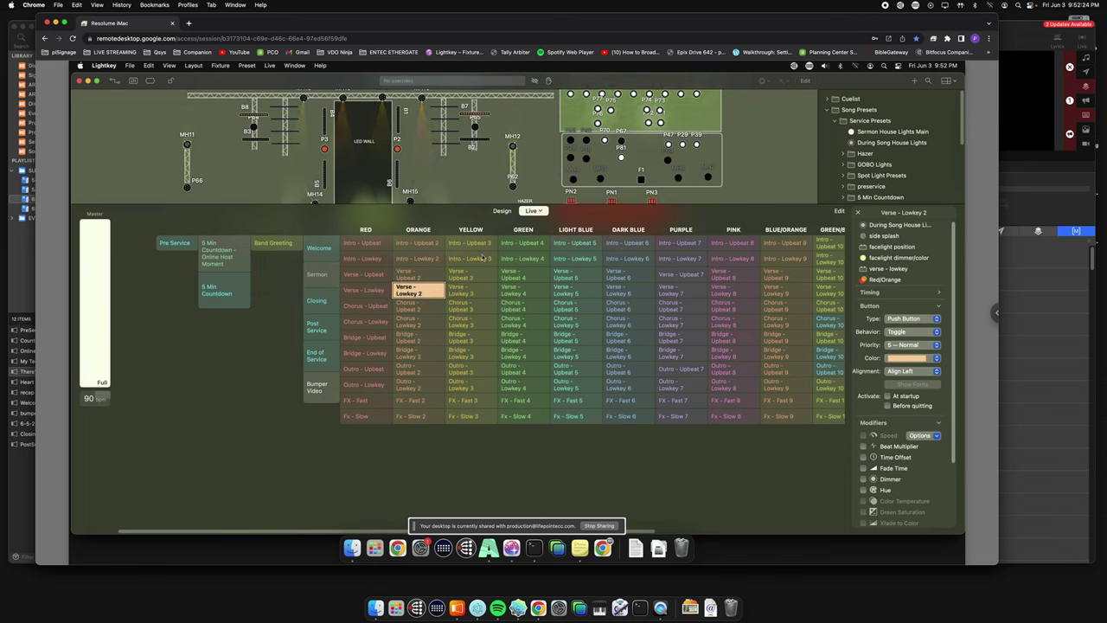
pyautogui.moveTo(482, 207)
pyautogui.mouseDown()
pyautogui.moveTo(481, 225)
pyautogui.moveTo(482, 208)
pyautogui.mouseUp()
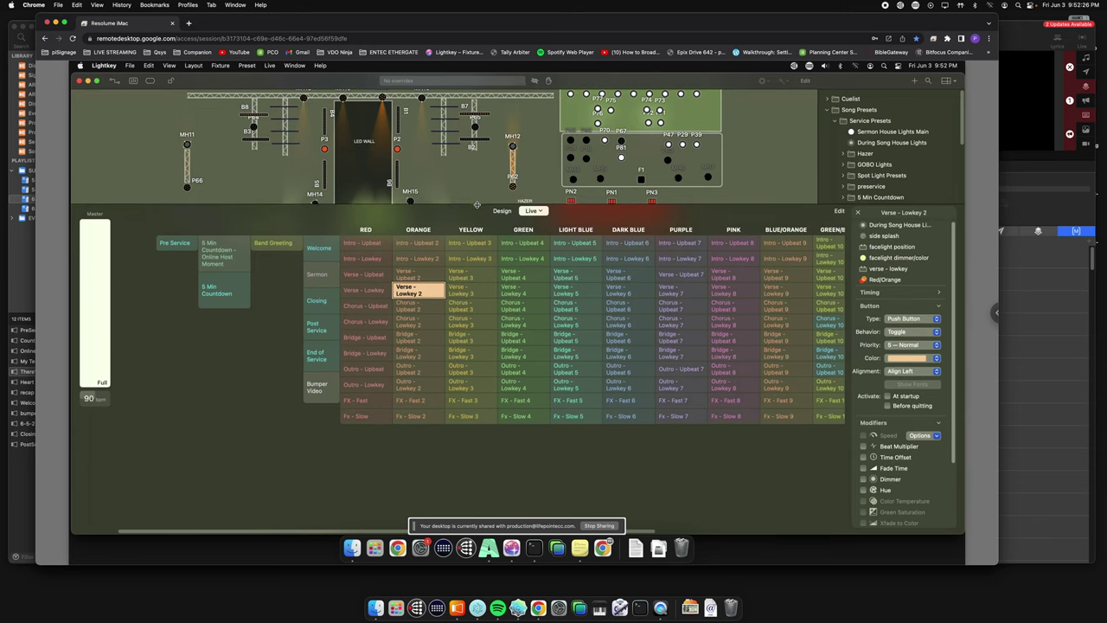
pyautogui.moveTo(657, 229); pyautogui.dragTo(648, 287)
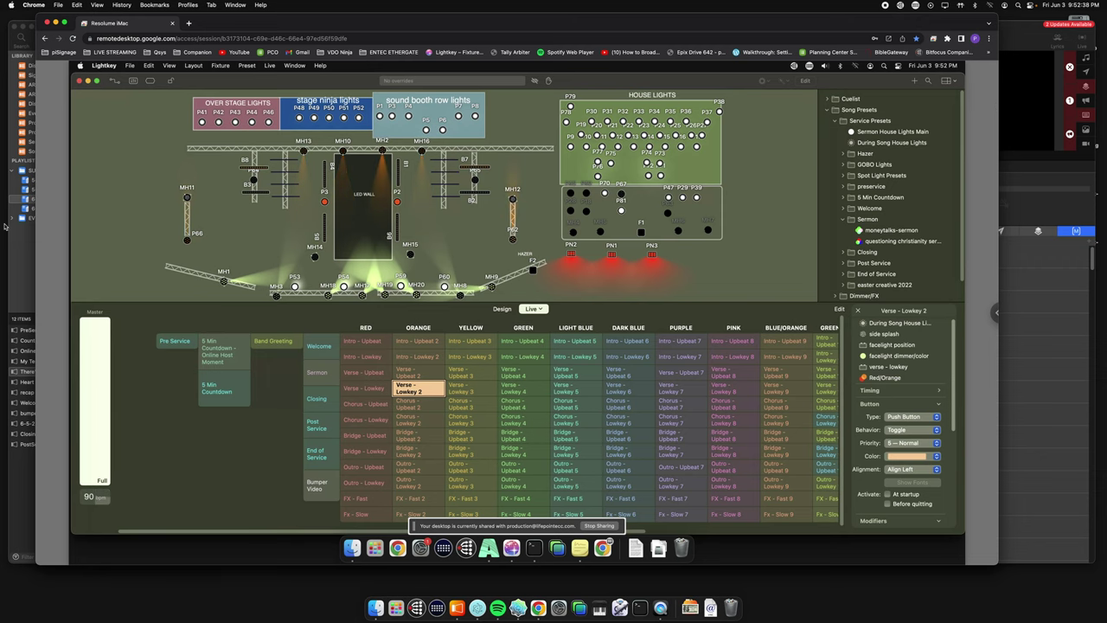
# Switch to ProPresenter, open There's Nothing That Our God Can't Do in the playlist and trigger its SETUP slide
pyautogui.click(1013, 287)
pyautogui.scroll(-5, 1009, 306)
pyautogui.scroll(-6, 506, 345)
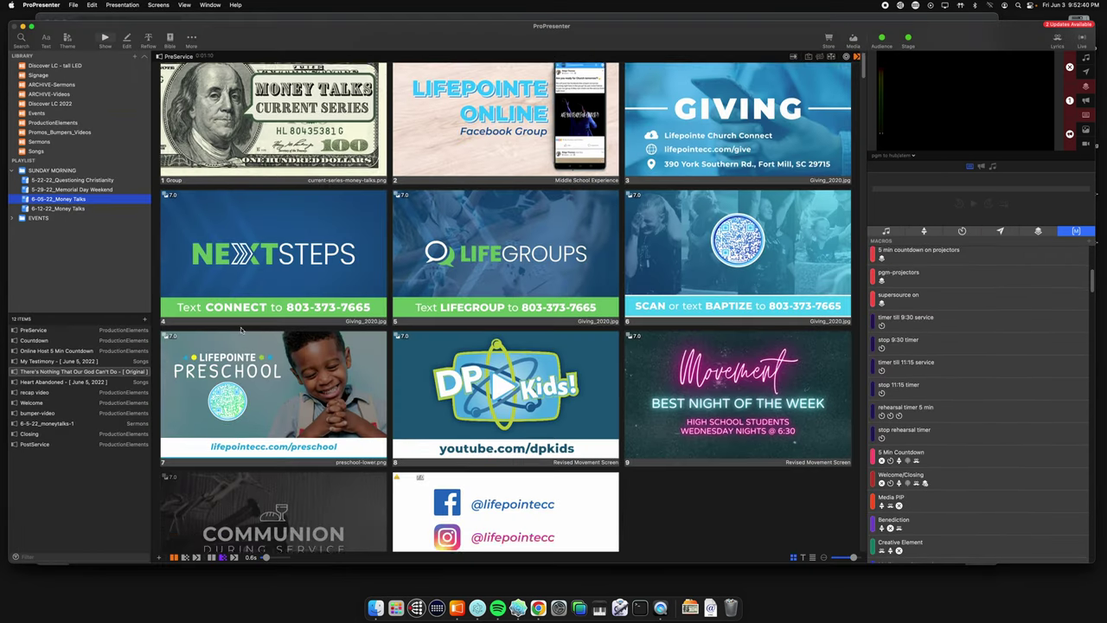
pyautogui.click(42, 373)
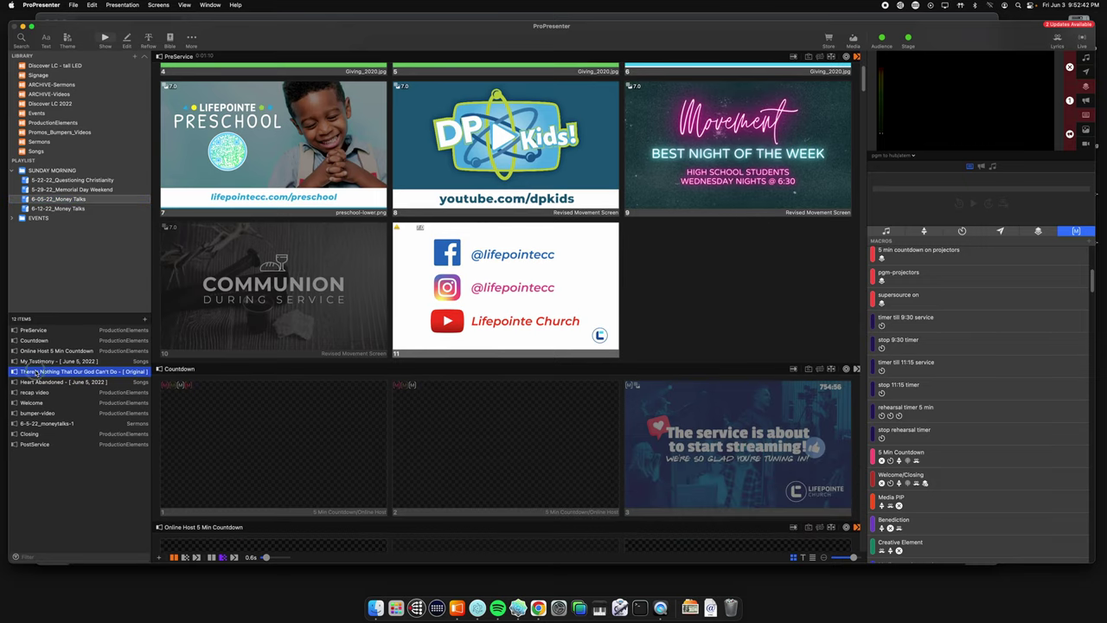
pyautogui.click(219, 177)
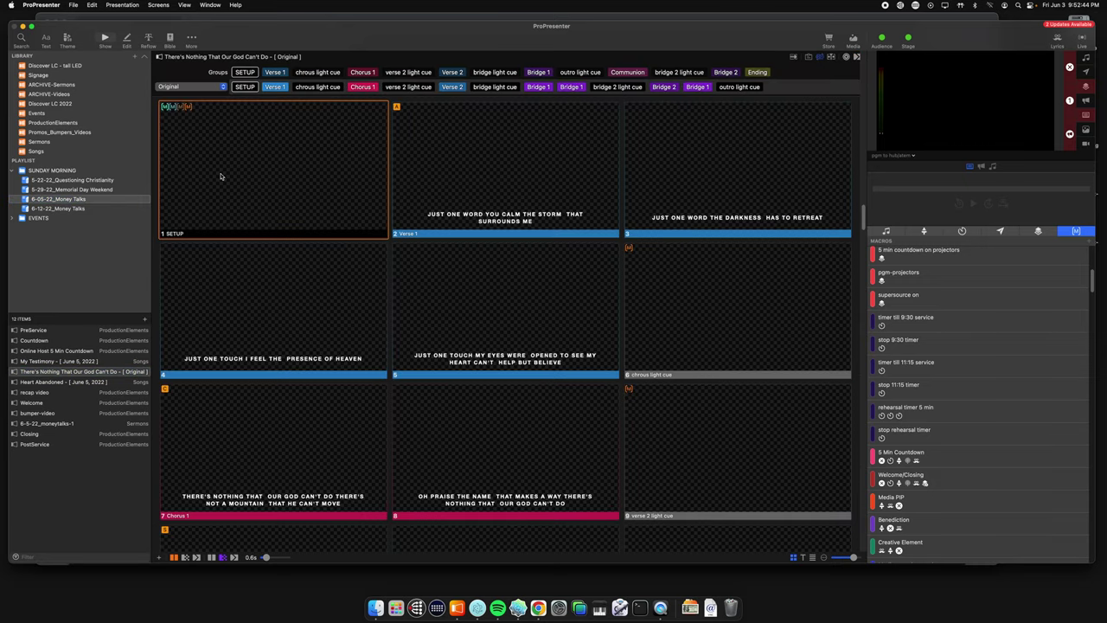
# Inspect the SETUP slide's macro actions and browse the macros available for its ORANGE - Verse Upbeat action without changing any
pyautogui.rightClick(267, 159)
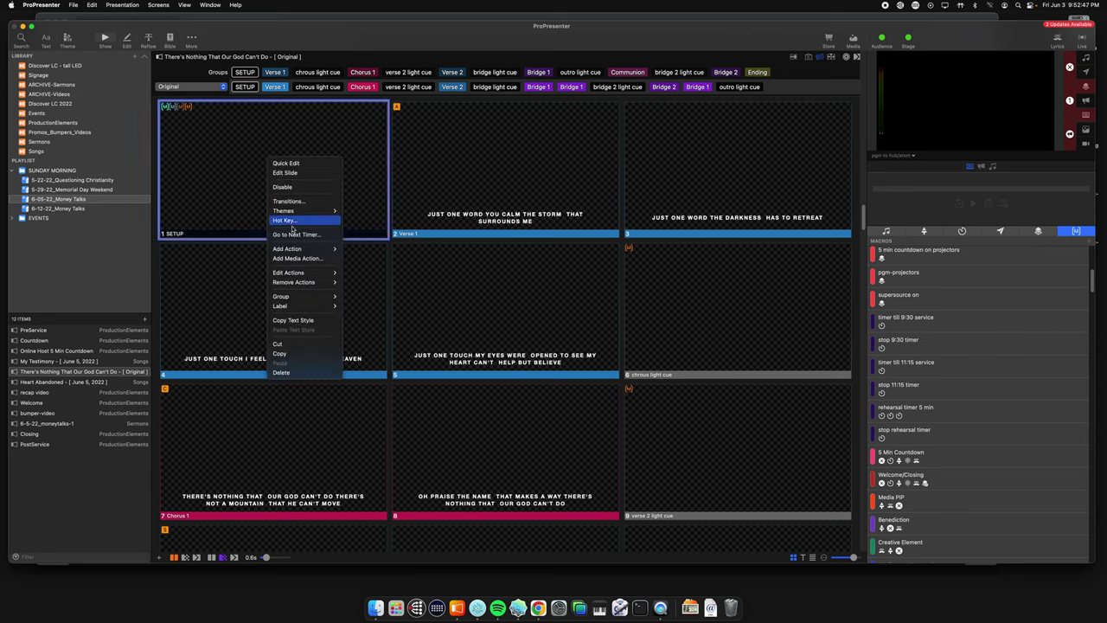
pyautogui.moveTo(304, 274)
pyautogui.moveTo(361, 275)
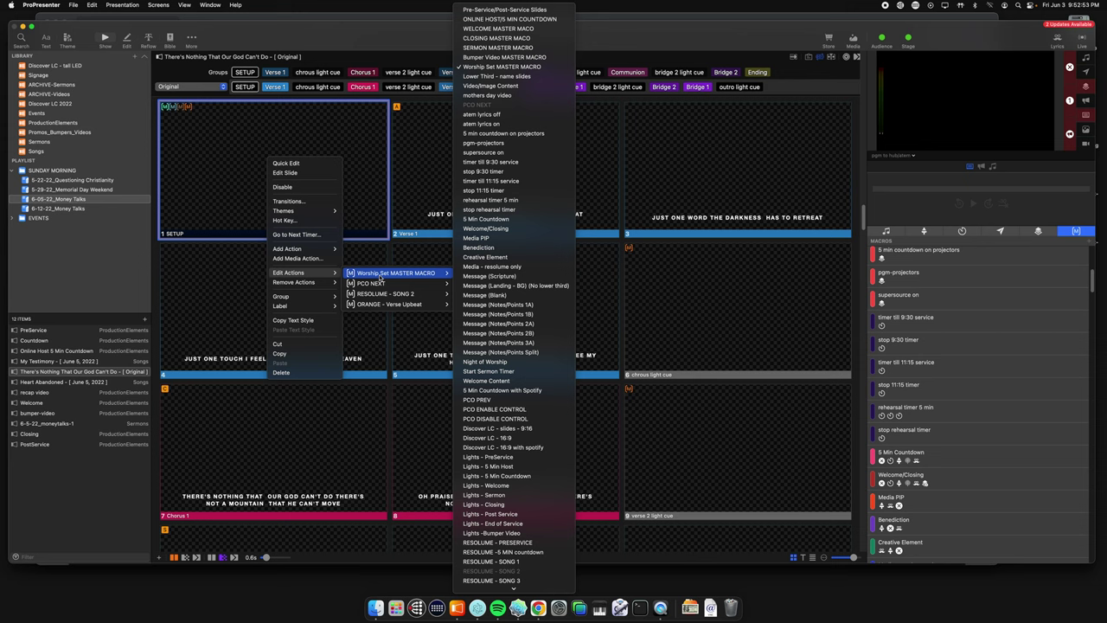
pyautogui.moveTo(372, 299)
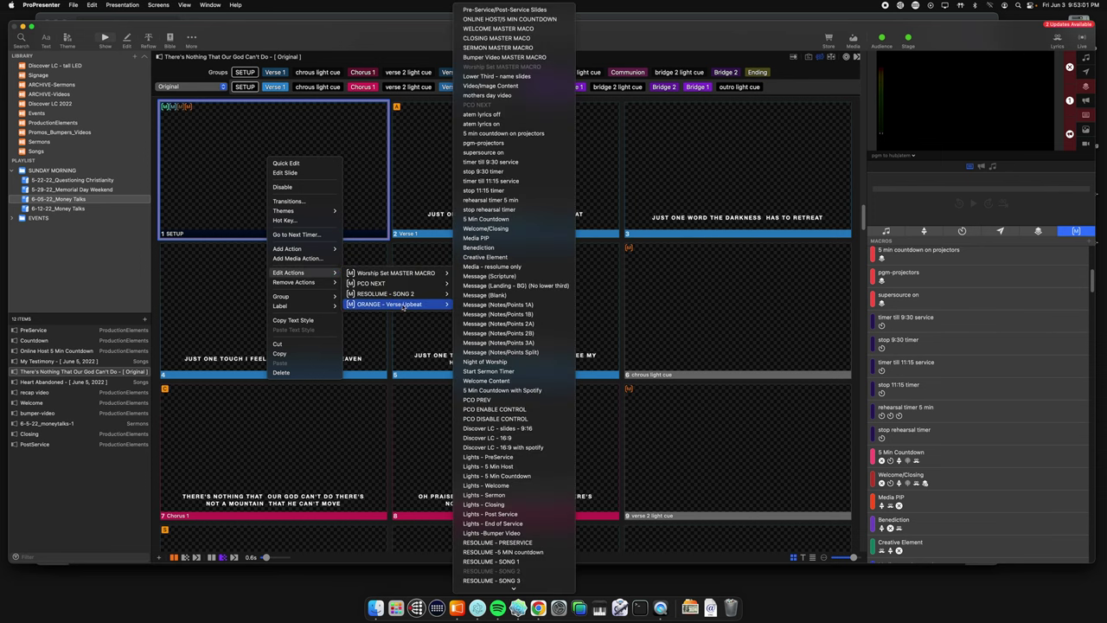
pyautogui.scroll(-10, 516, 324)
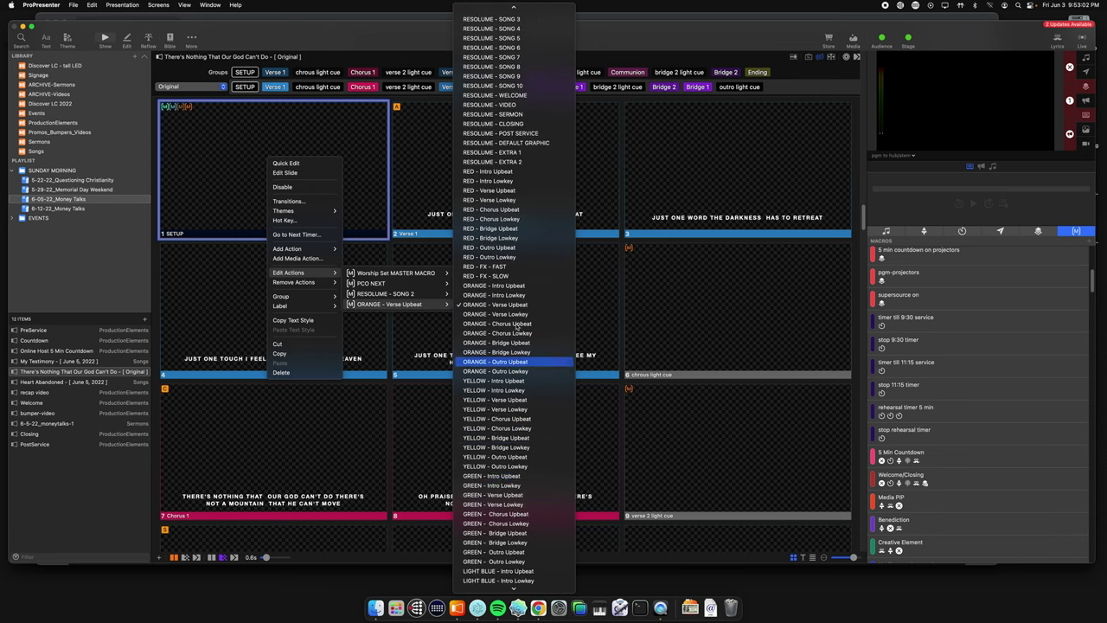
pyautogui.scroll(10, 516, 321)
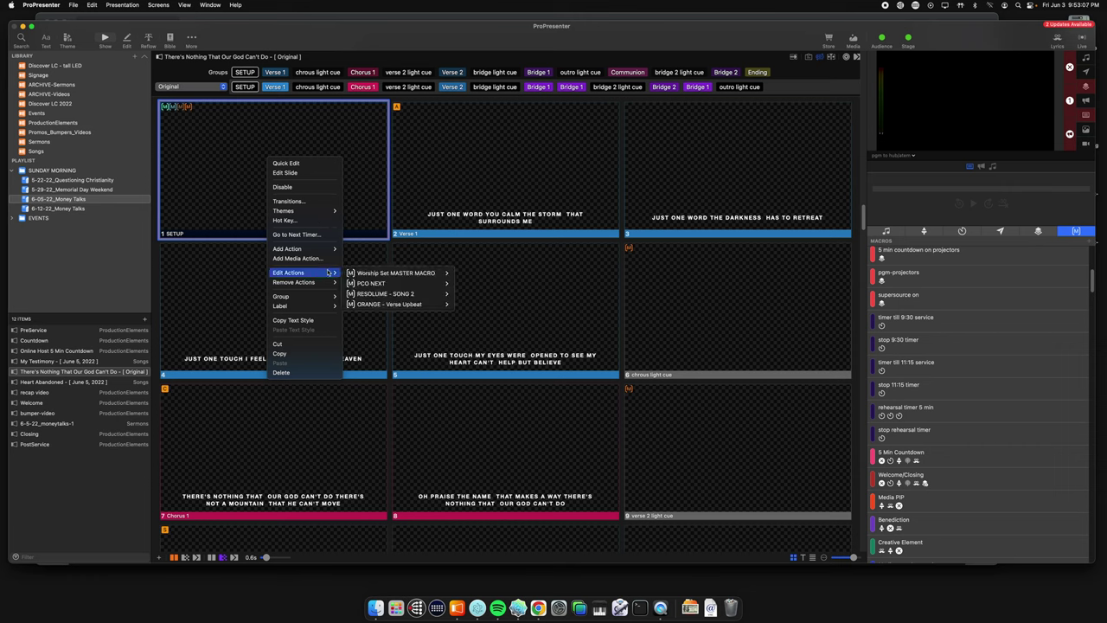
pyautogui.click(279, 130)
# Look through the macro list down to the green and light blue lighting macros
pyautogui.scroll(-10, 972, 361)
pyautogui.scroll(-5, 969, 362)
pyautogui.scroll(7, 946, 362)
pyautogui.scroll(-6, 944, 363)
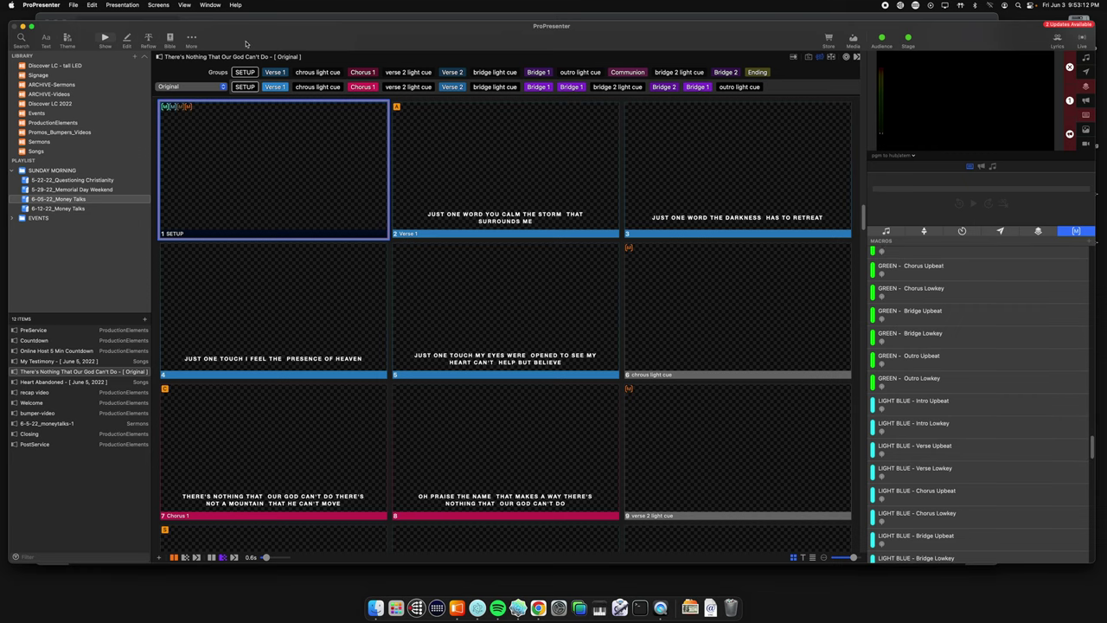
# Switch to the remote desktop to check Lightkey's active cue, then bring Resolume forward and review the SONG 2 column
pyautogui.click(538, 608)
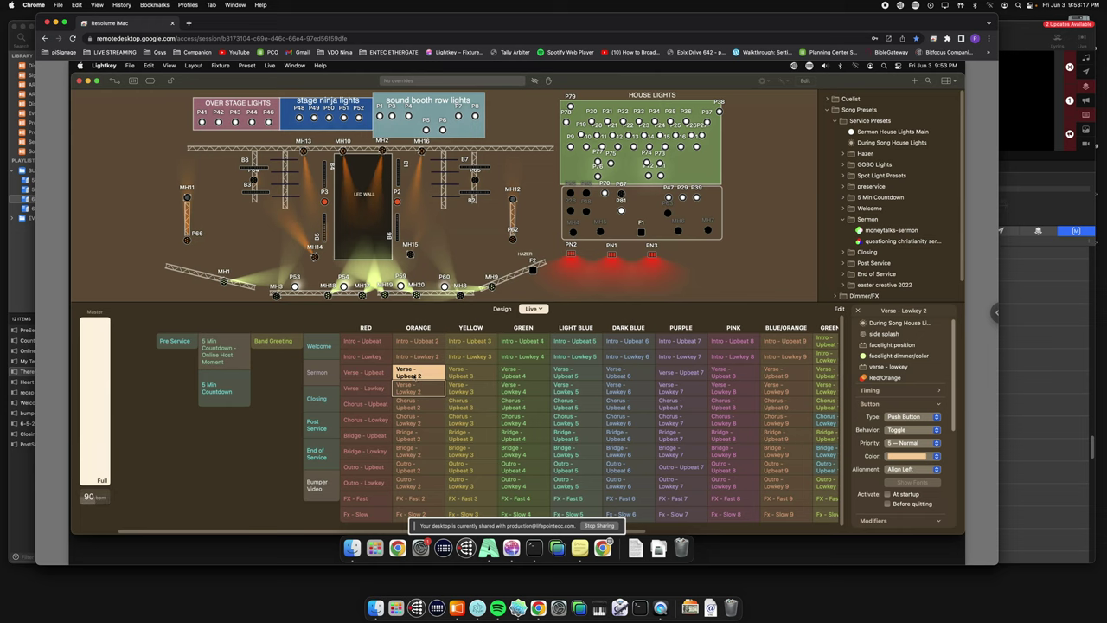
pyautogui.click(465, 547)
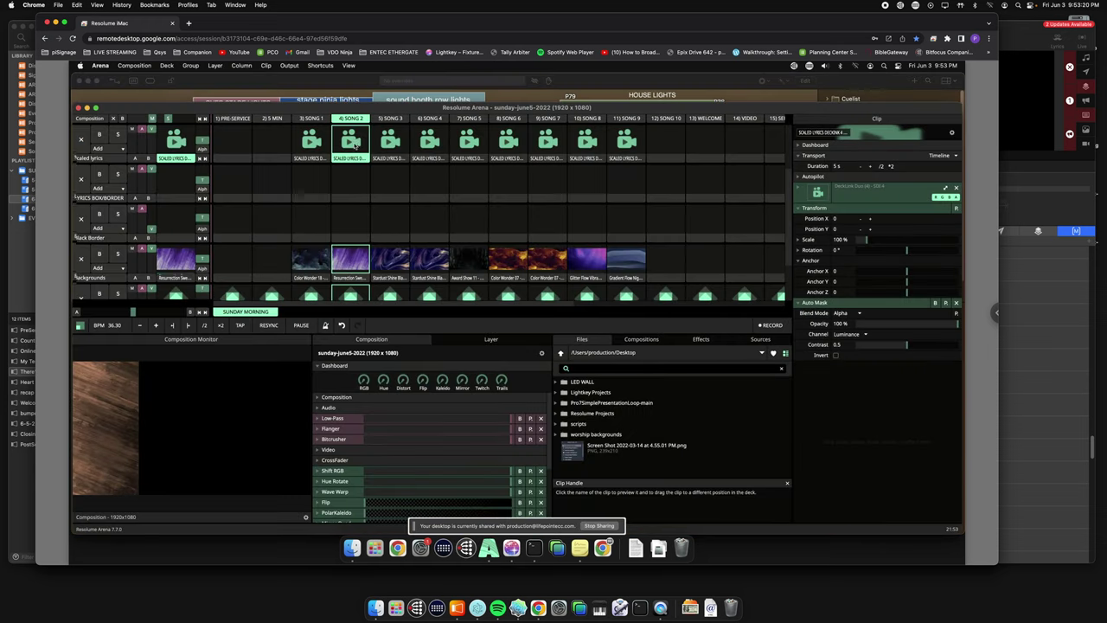
pyautogui.scroll(-3, 350, 190)
pyautogui.scroll(3, 346, 232)
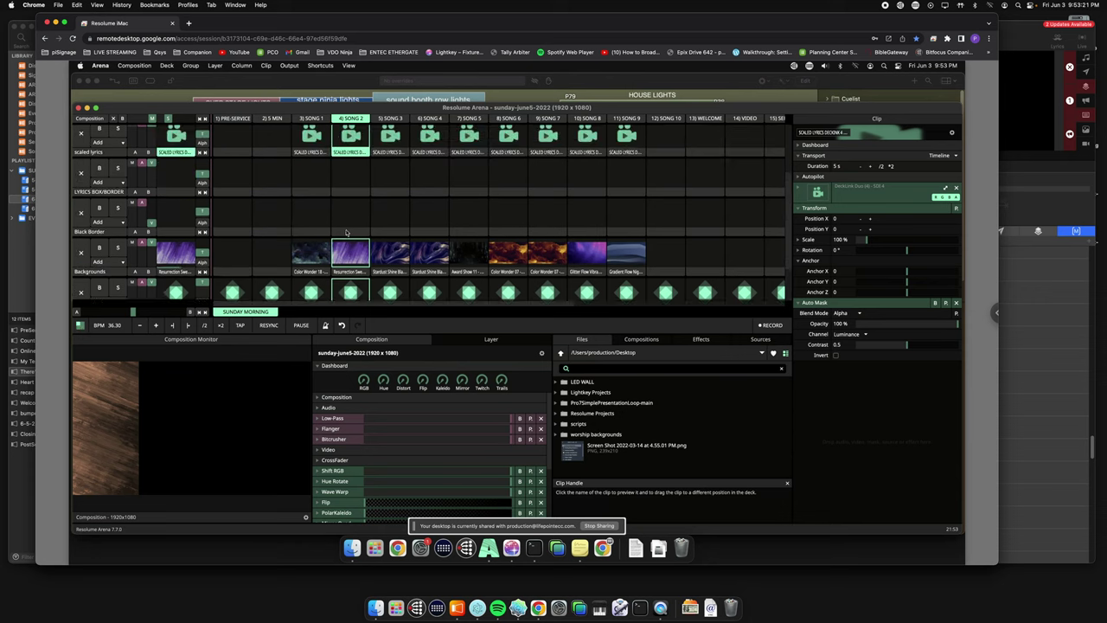
# Select the SONG 2 background clip and shift its Colorize color to a golden orange
pyautogui.click(351, 274)
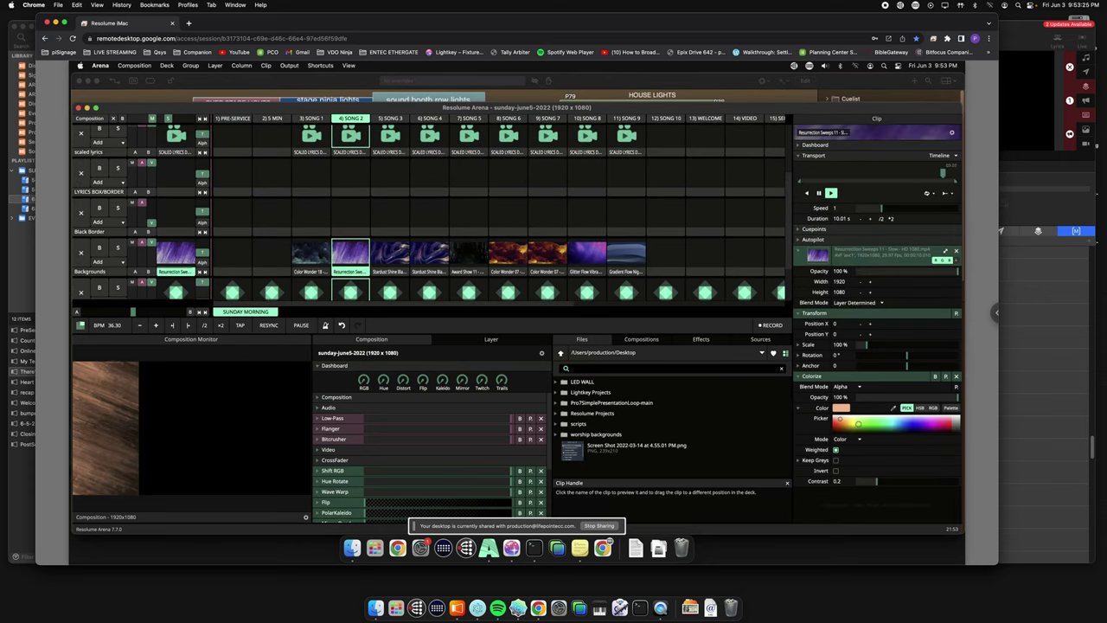
pyautogui.moveTo(839, 419); pyautogui.dragTo(845, 421)
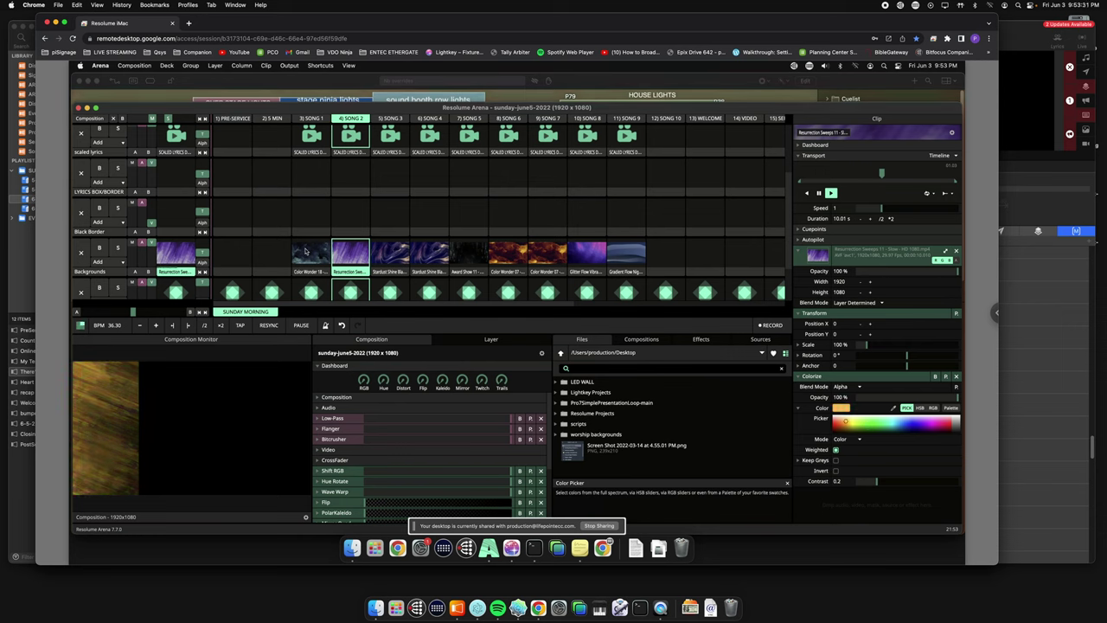
pyautogui.scroll(-2, 379, 250)
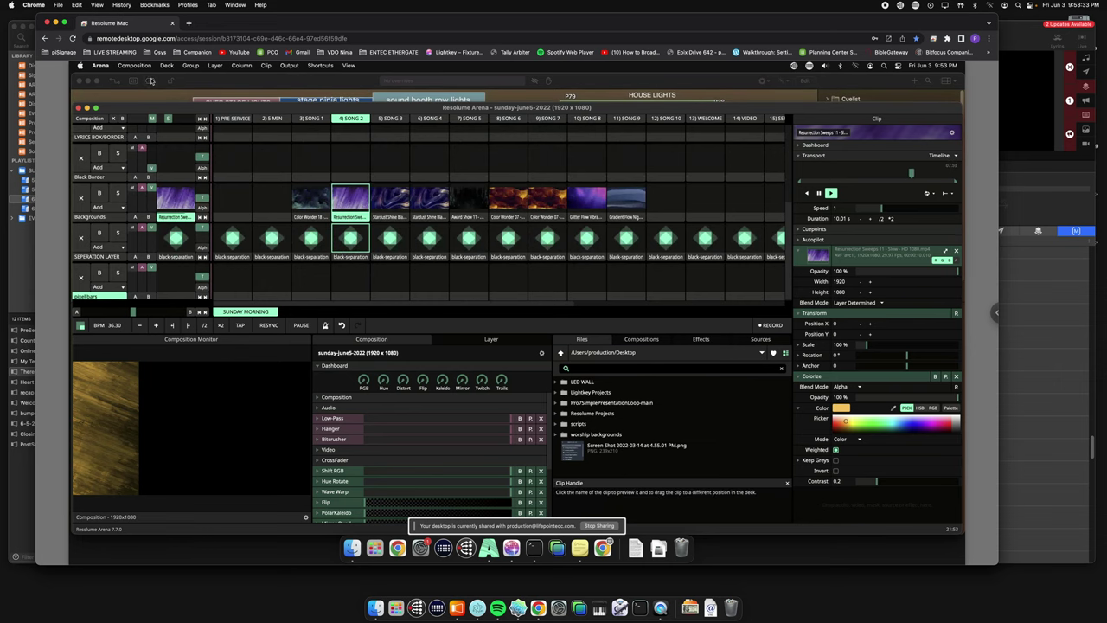
# Return to ProPresenter and look over the song's slides, including the chorus and verse 2 light cue slides
pyautogui.click(32, 486)
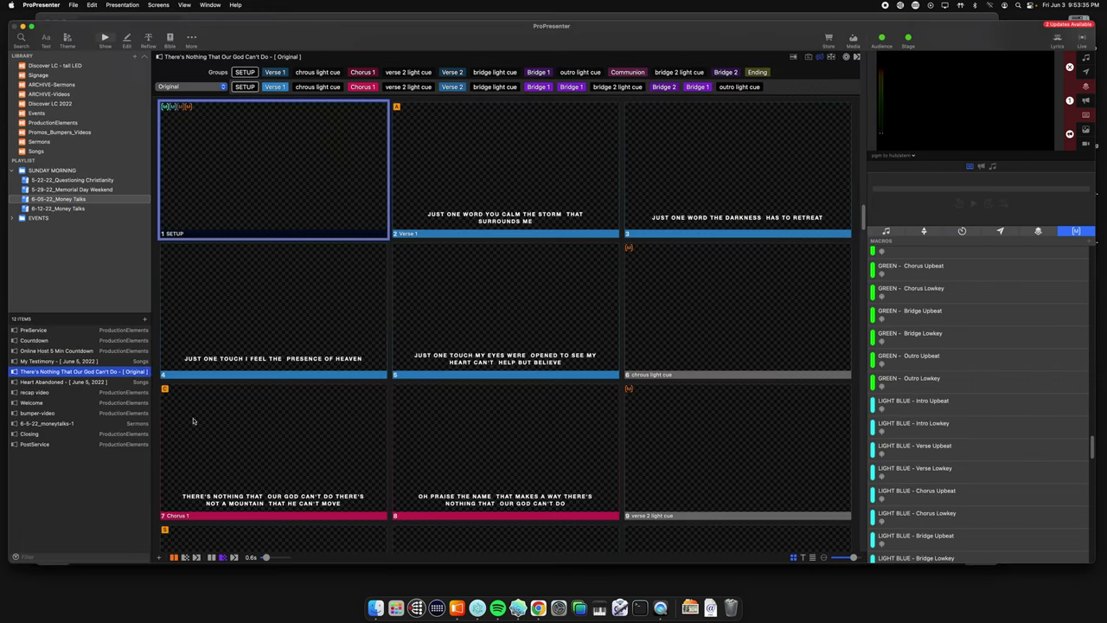
pyautogui.scroll(4, 311, 350)
pyautogui.scroll(-3, 296, 340)
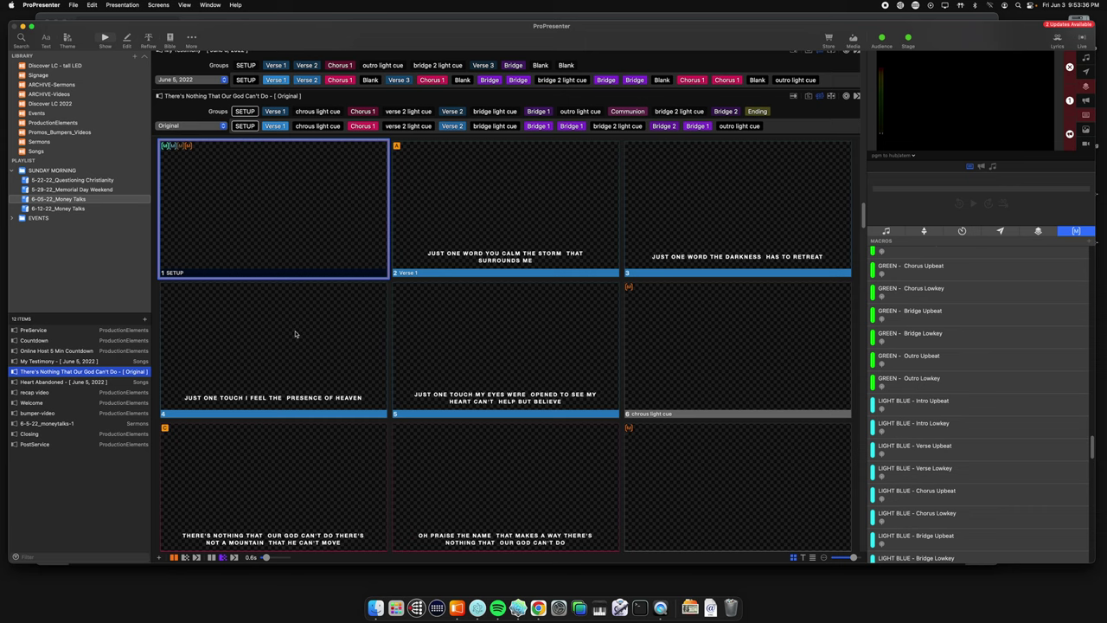
pyautogui.scroll(-5, 294, 334)
pyautogui.scroll(4, 286, 247)
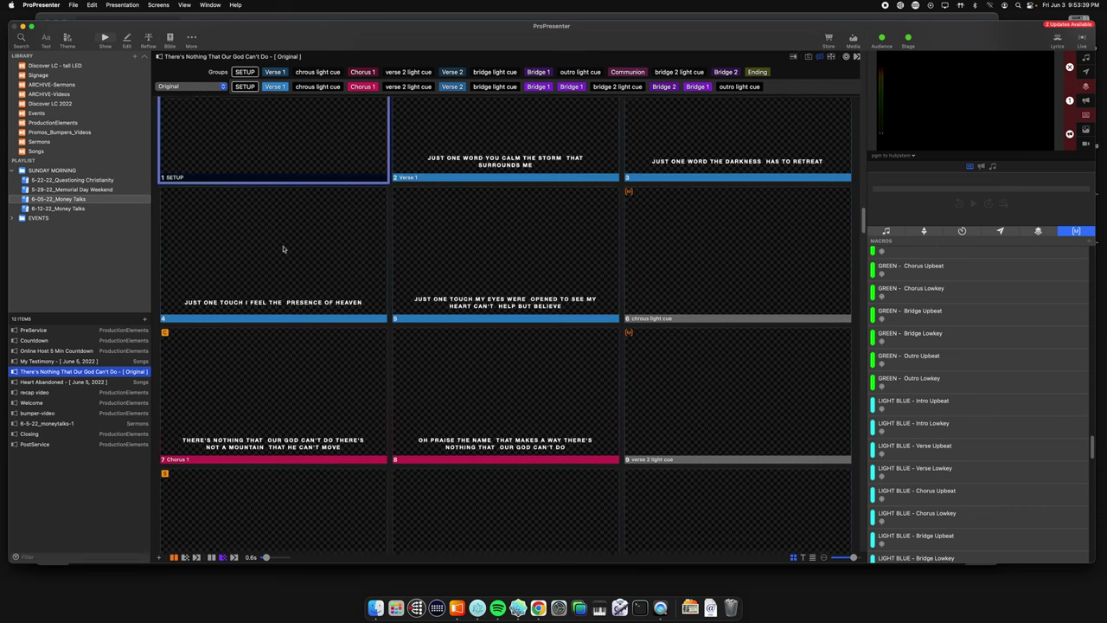
# Go back to the start of the song and view its available arrangements, keeping Original
pyautogui.scroll(2, 260, 267)
pyautogui.scroll(1, 257, 230)
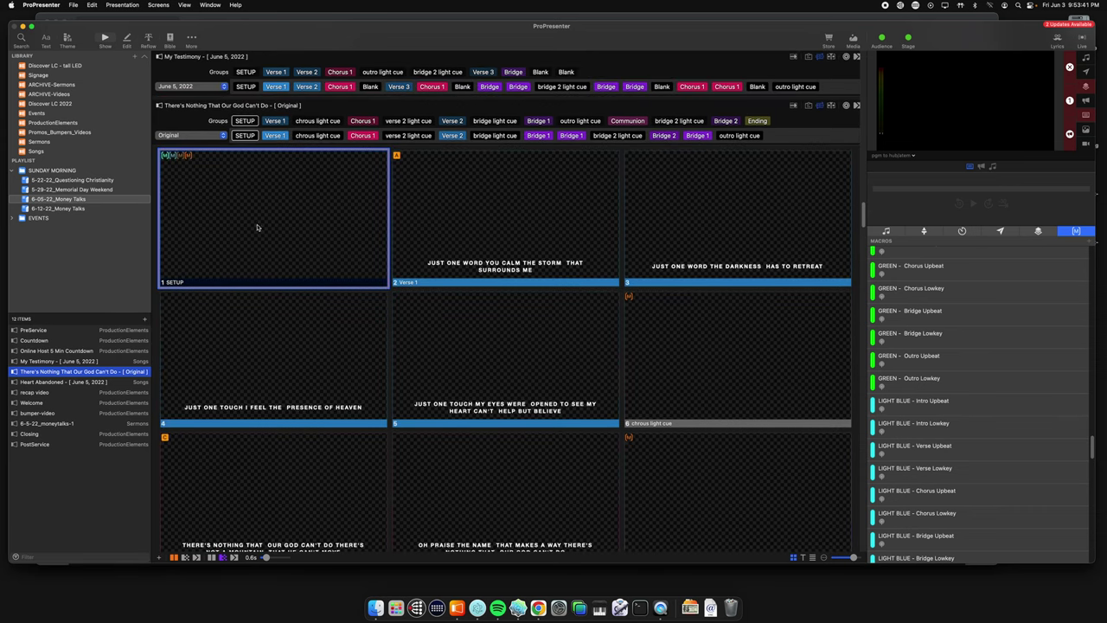
pyautogui.click(821, 113)
pyautogui.click(822, 113)
pyautogui.click(181, 140)
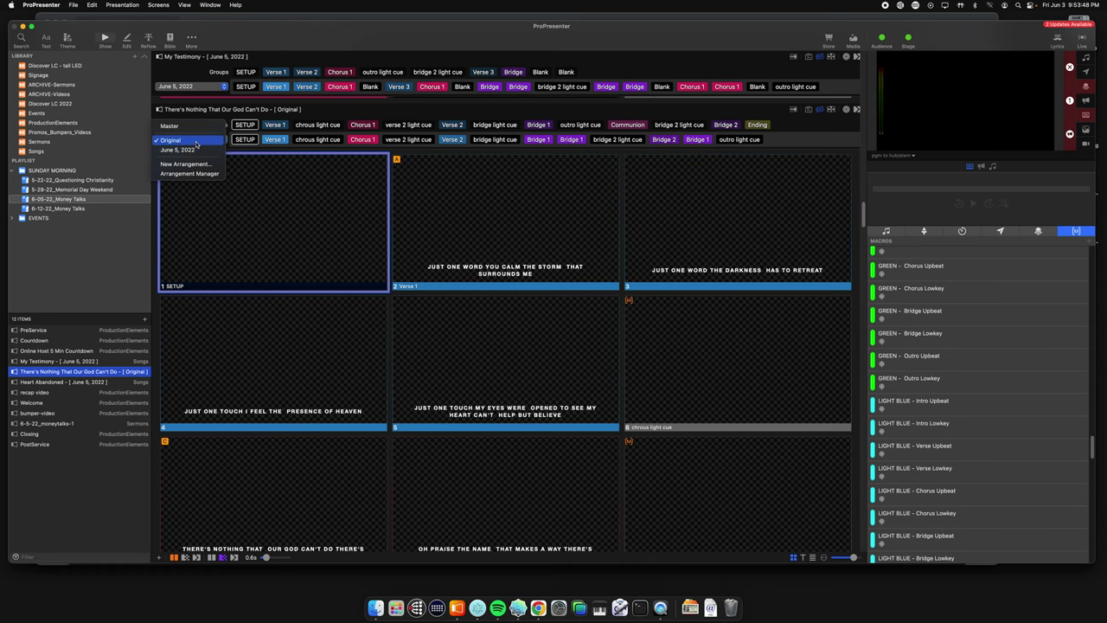
pyautogui.click(340, 127)
pyautogui.scroll(-1, 227, 193)
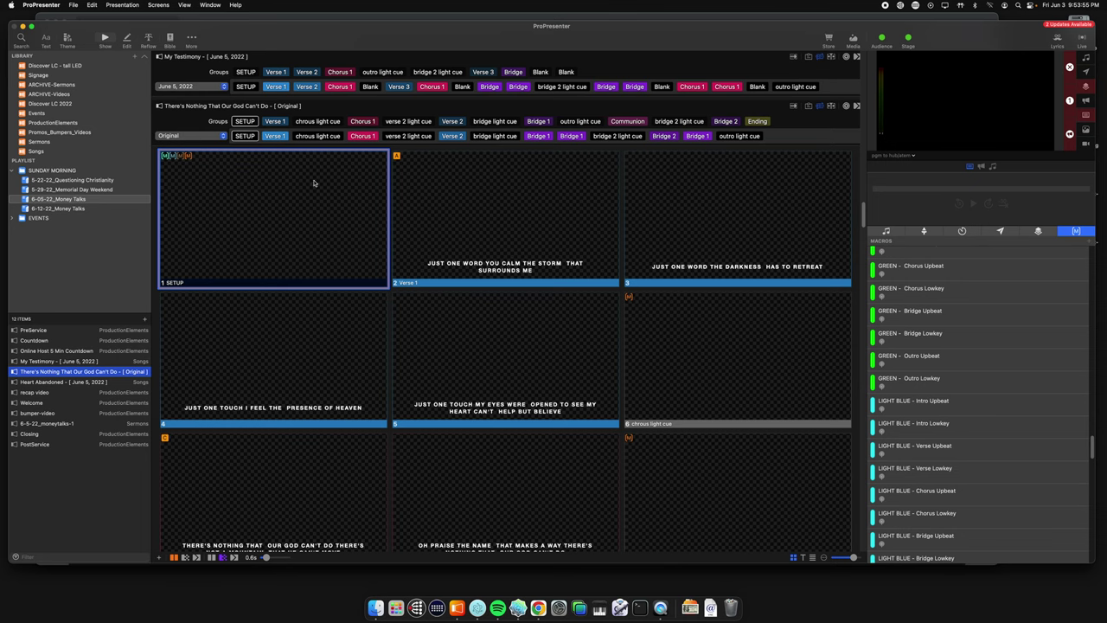
pyautogui.scroll(-2, 305, 241)
# Examine the SETUP slide's label choices and the macros listed under its editable actions, including RESOLUME - SONG 2
pyautogui.rightClick(217, 182)
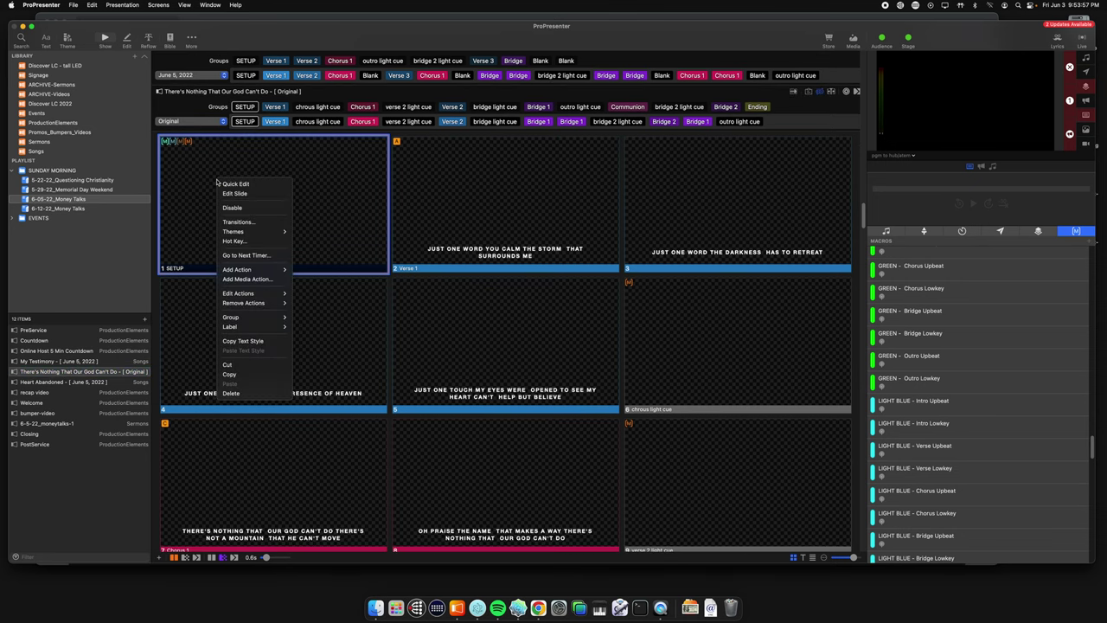
pyautogui.rightClick(251, 186)
pyautogui.moveTo(252, 325)
pyautogui.moveTo(284, 302)
pyautogui.moveTo(359, 302)
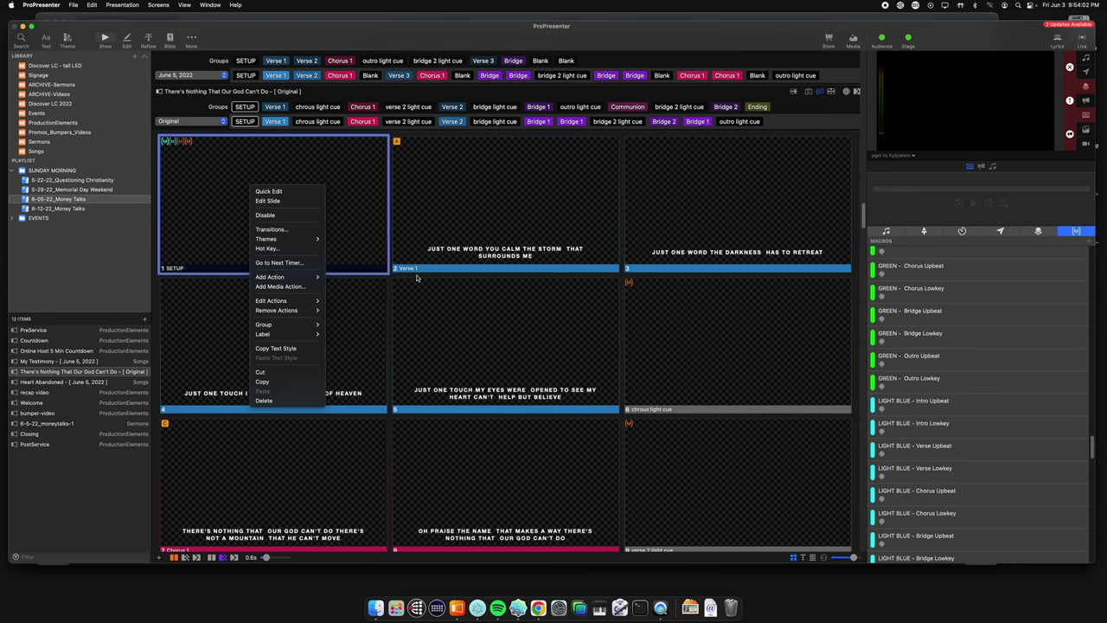
pyautogui.moveTo(285, 334)
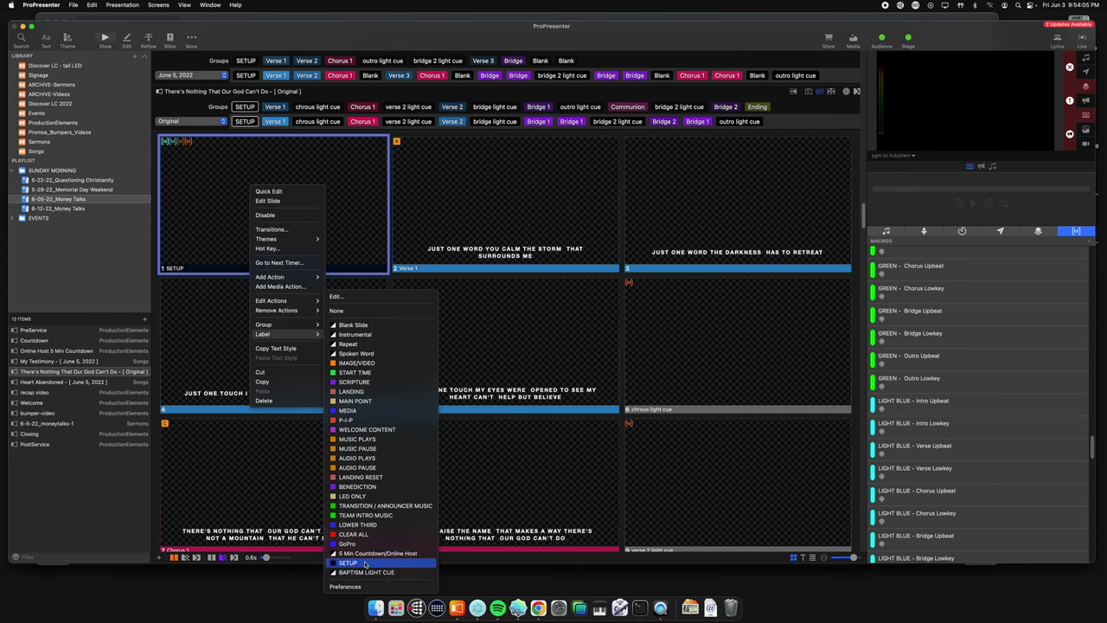
pyautogui.rightClick(235, 189)
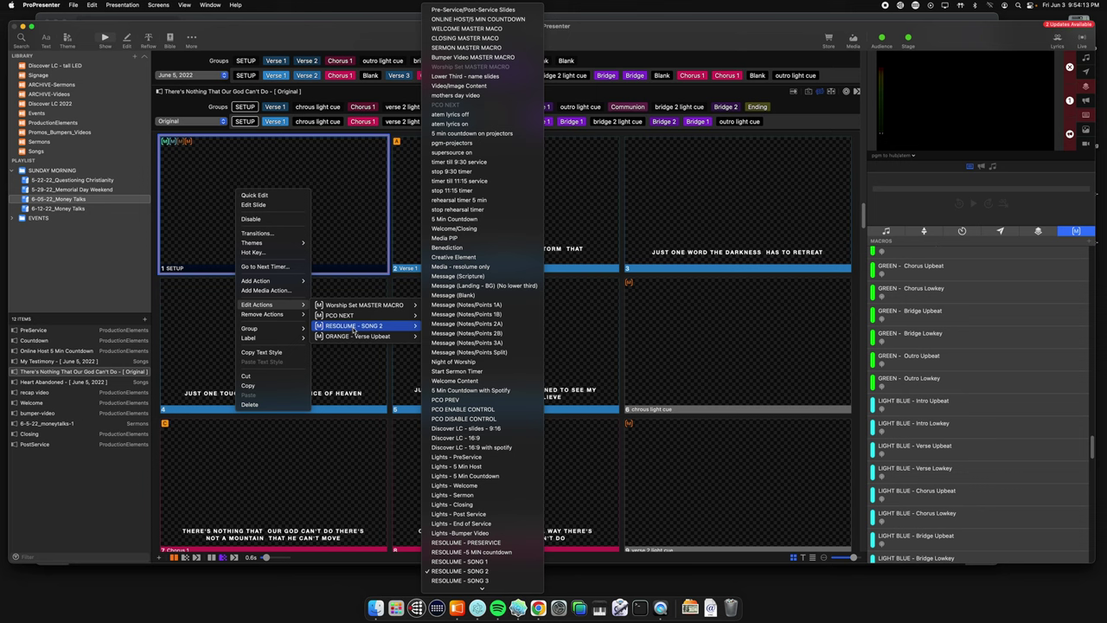
pyautogui.click(362, 255)
# Show the first Verse 1 slide with the preview set to pgm to resolume/LED Wall, and check the lyrics in Resolume
pyautogui.click(439, 227)
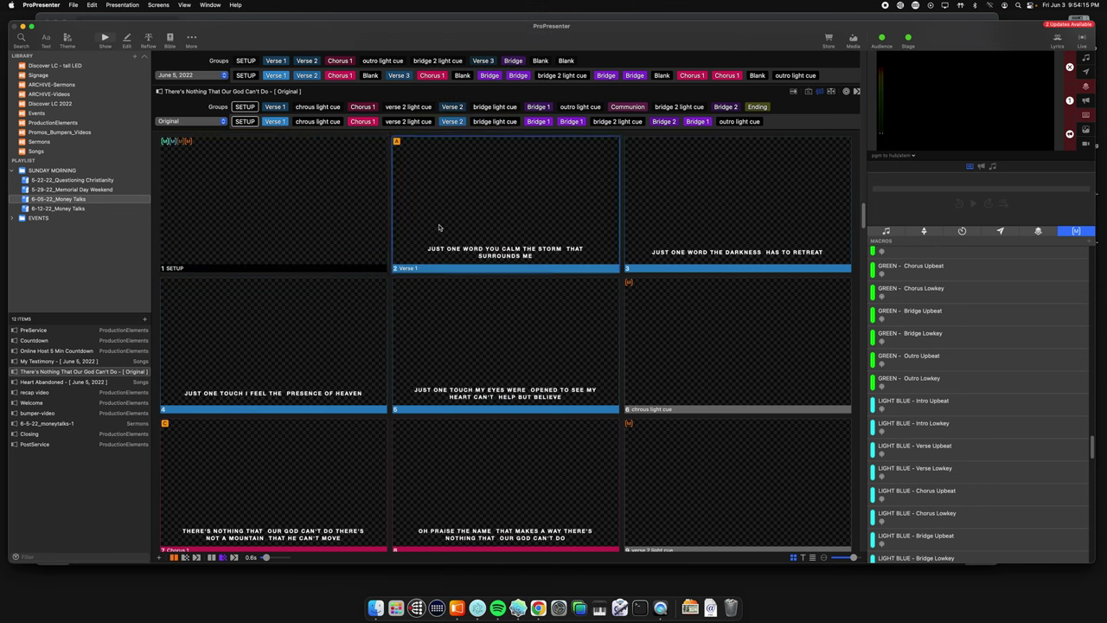
pyautogui.click(900, 159)
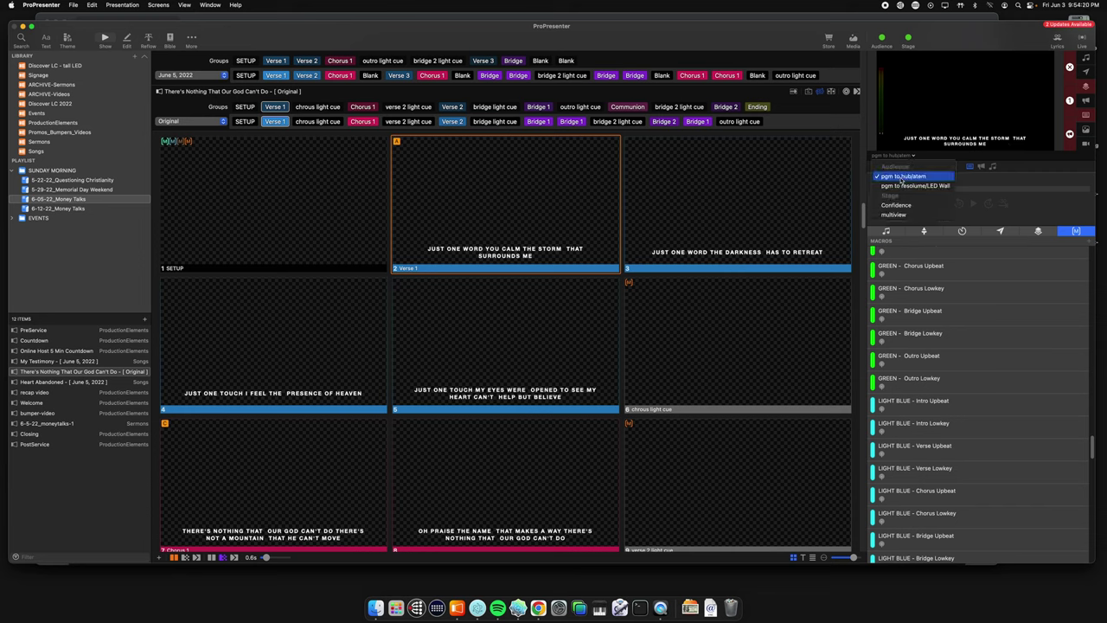
pyautogui.click(899, 185)
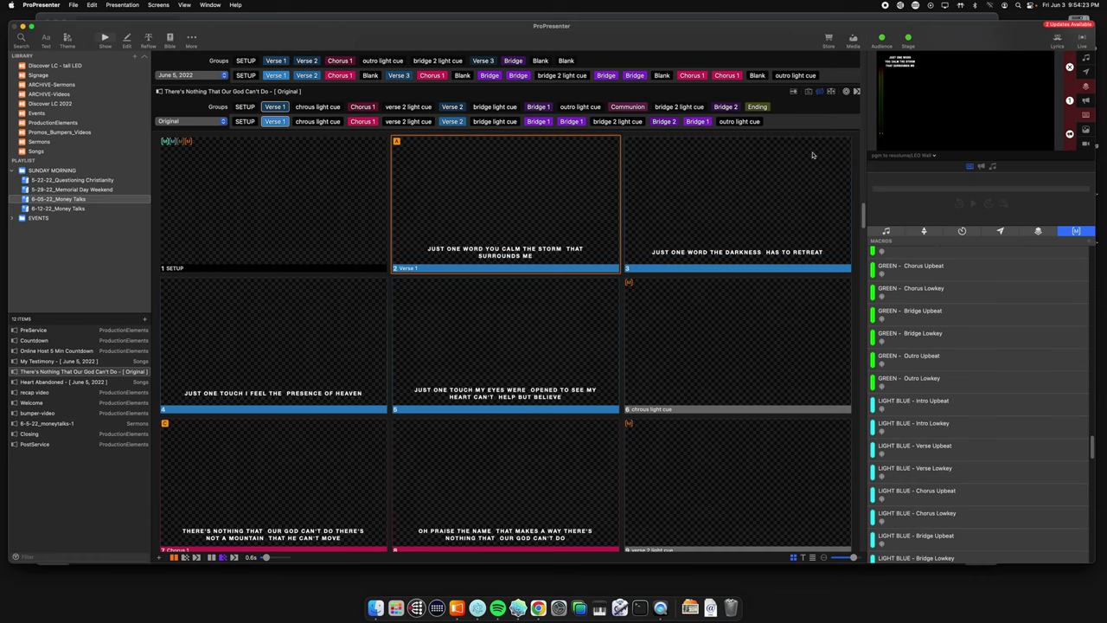
pyautogui.click(421, 17)
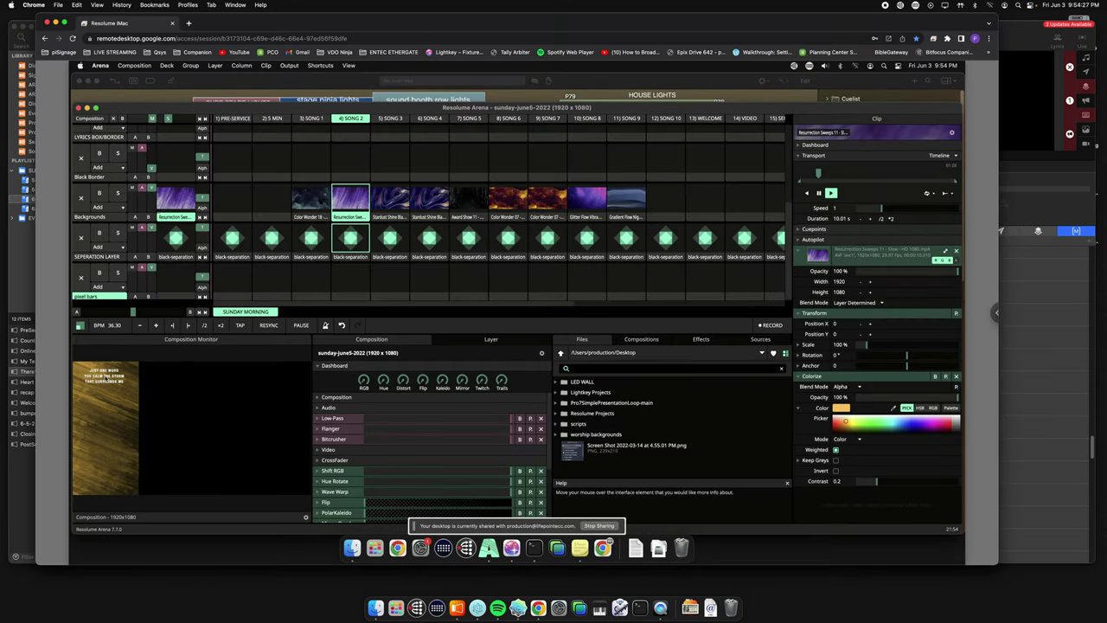
pyautogui.click(28, 255)
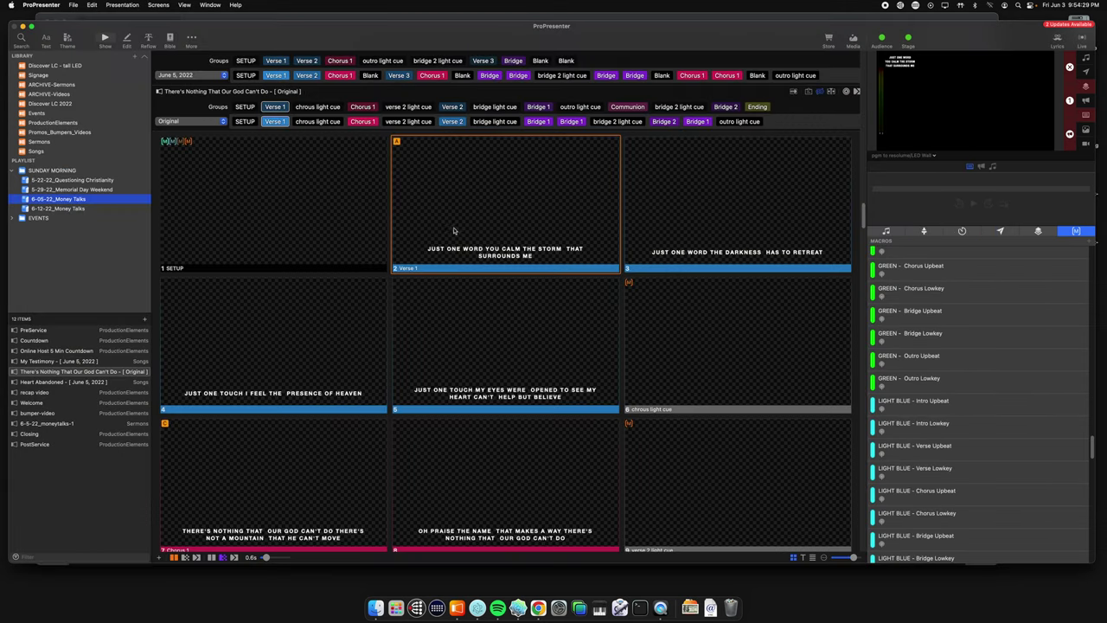
# Advance through the Verse 1 slides to slide 5 and review the order of groups in the arrangement
pyautogui.press('Right')
pyautogui.press('Right')
pyautogui.press('Right')
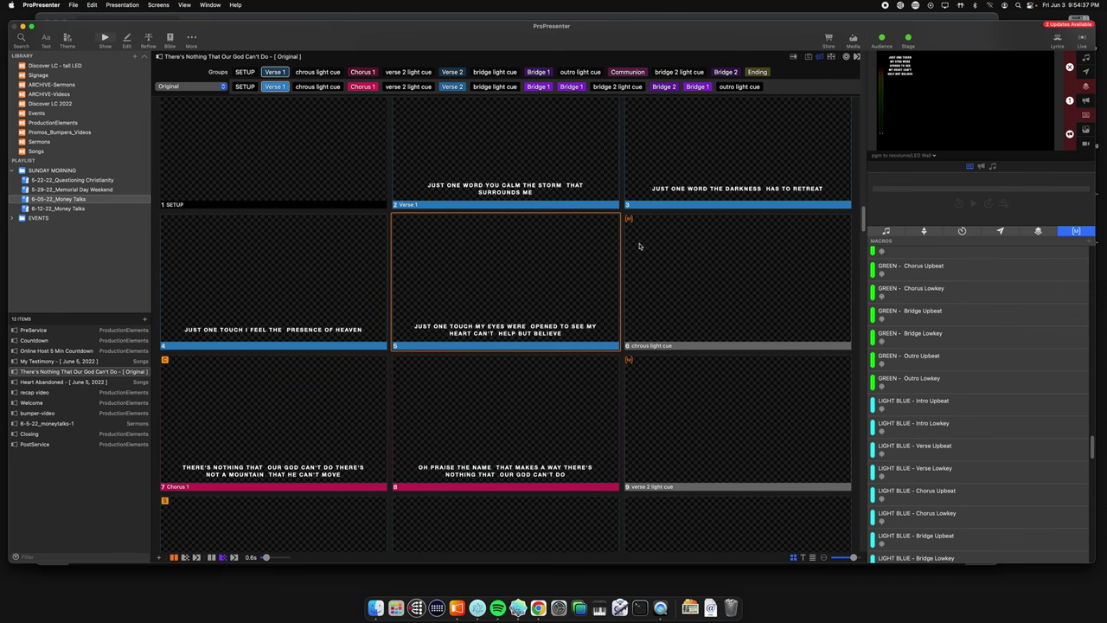
pyautogui.scroll(3, 421, 168)
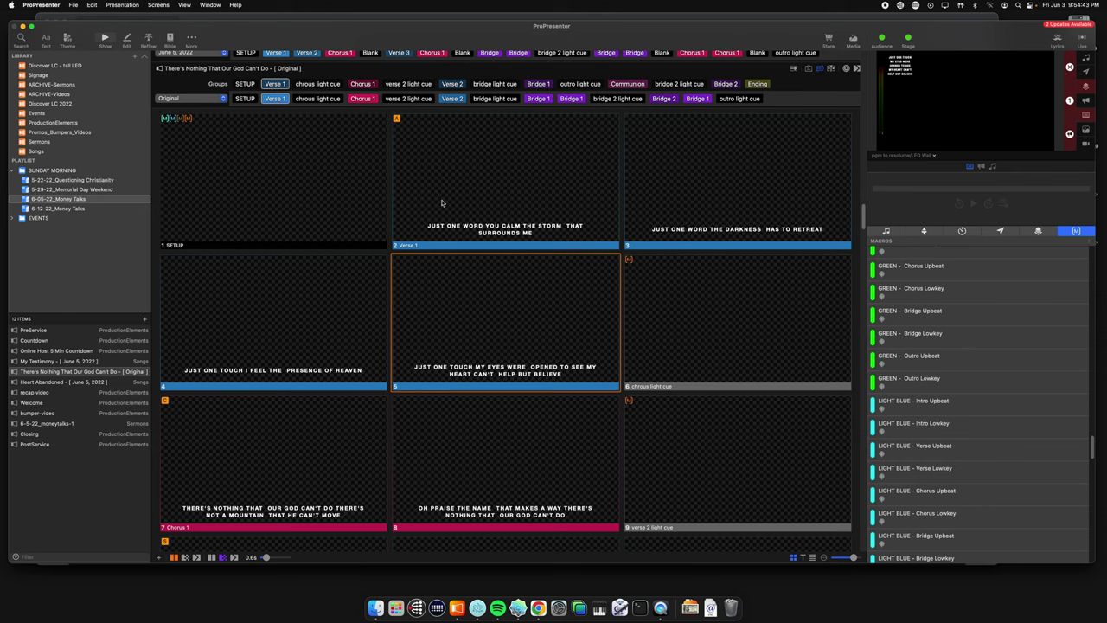
pyautogui.moveTo(275, 101)
pyautogui.moveTo(547, 100)
pyautogui.moveTo(683, 100)
pyautogui.scroll(-4, 493, 228)
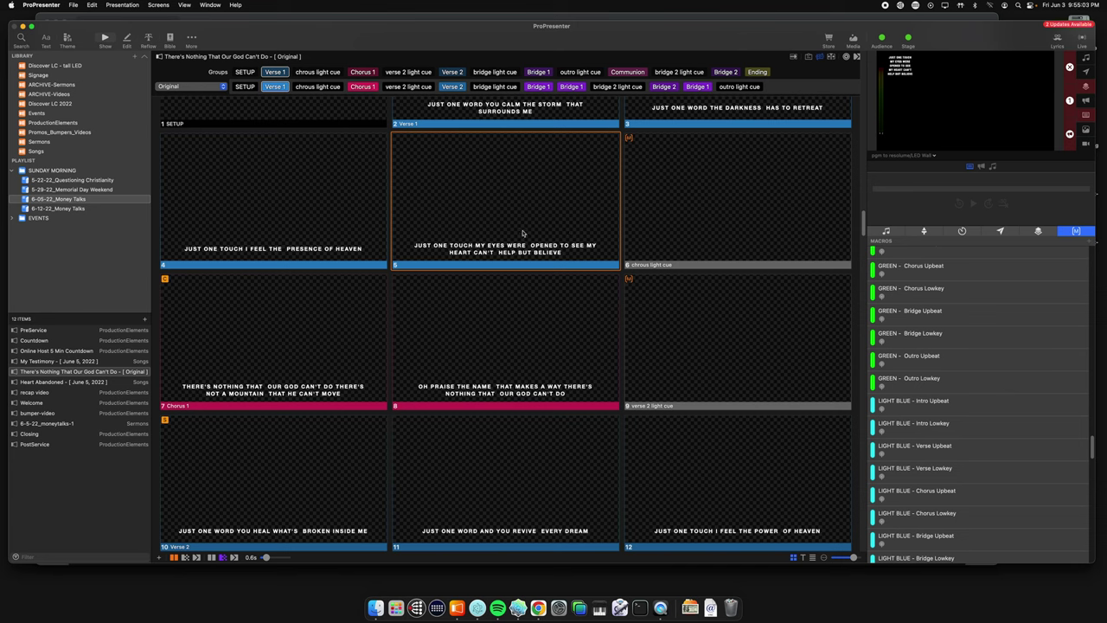
# Add a blank slide after slide 5 and assign it to the pre-chorus light cue group
pyautogui.click(471, 200)
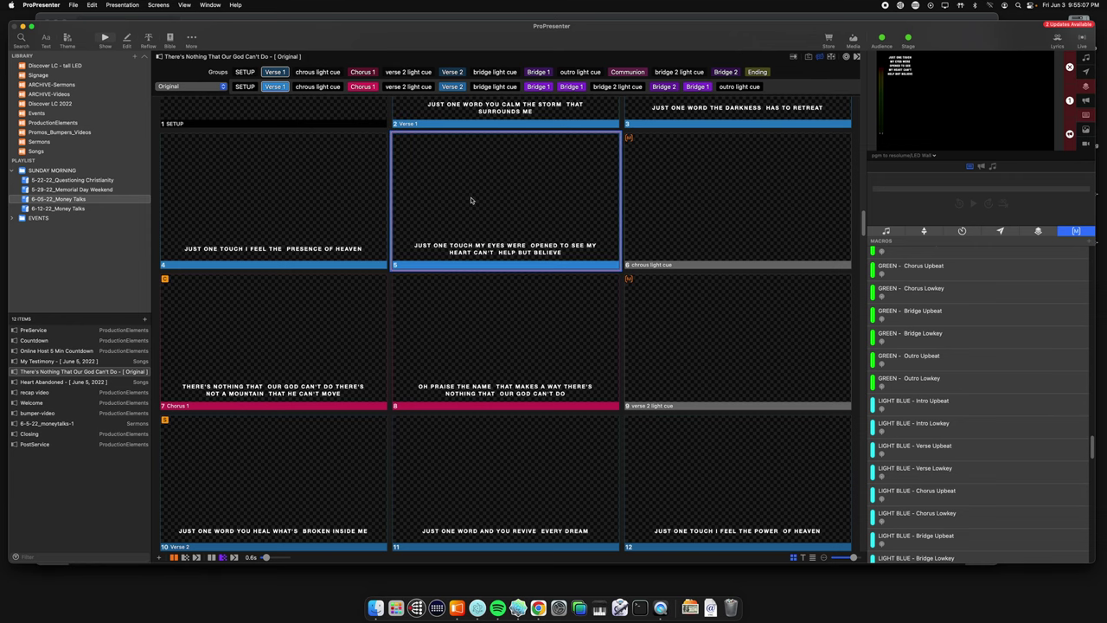
pyautogui.press('super+n')
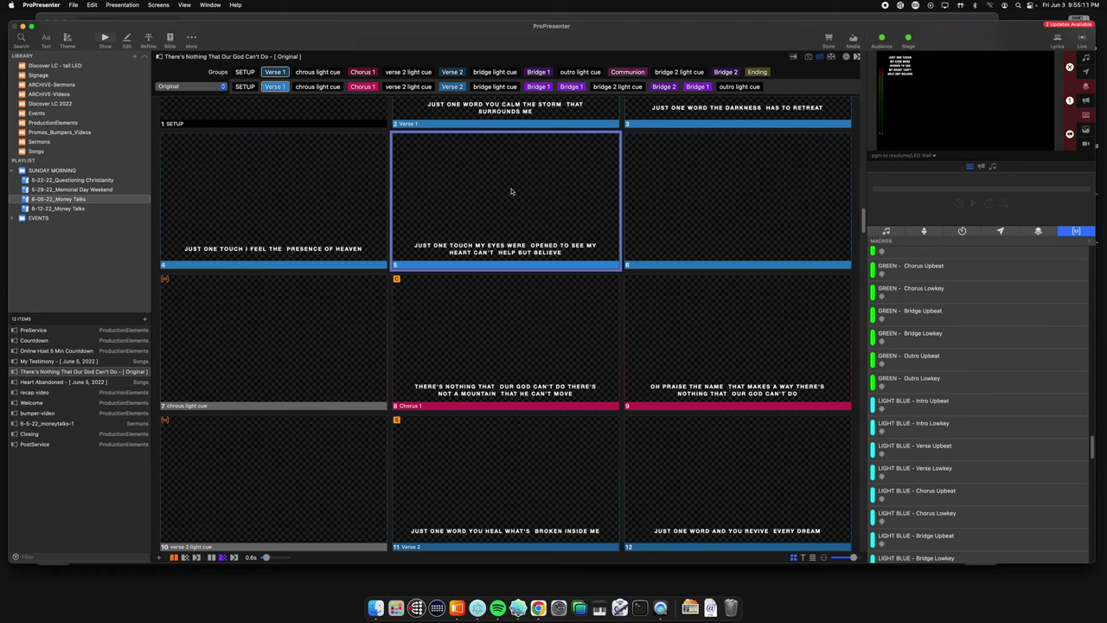
pyautogui.rightClick(686, 170)
pyautogui.moveTo(736, 279)
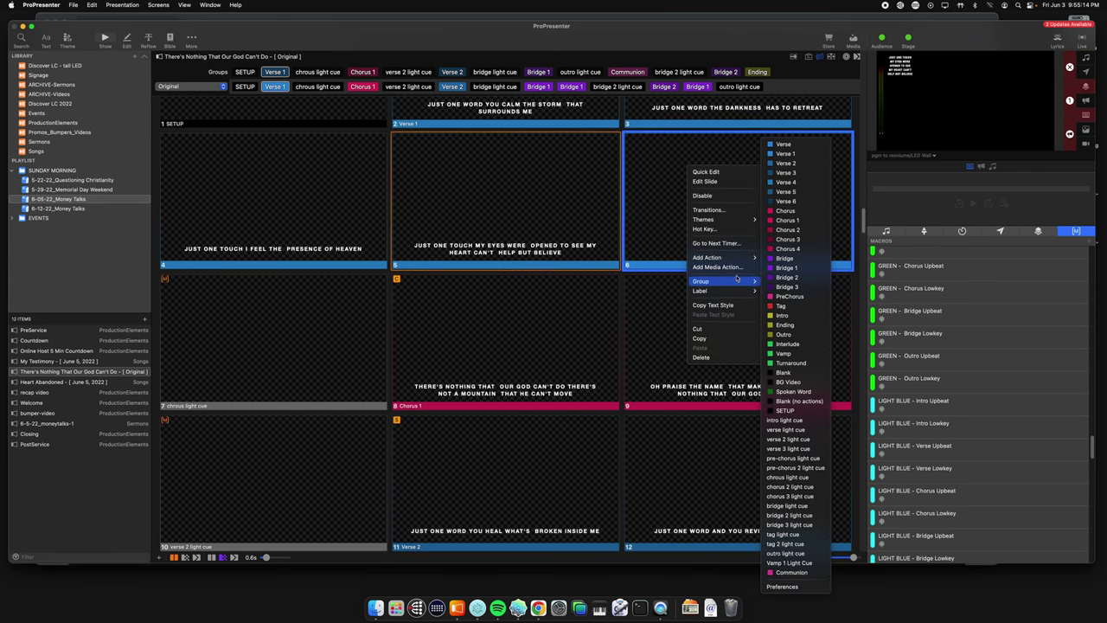
pyautogui.click(797, 461)
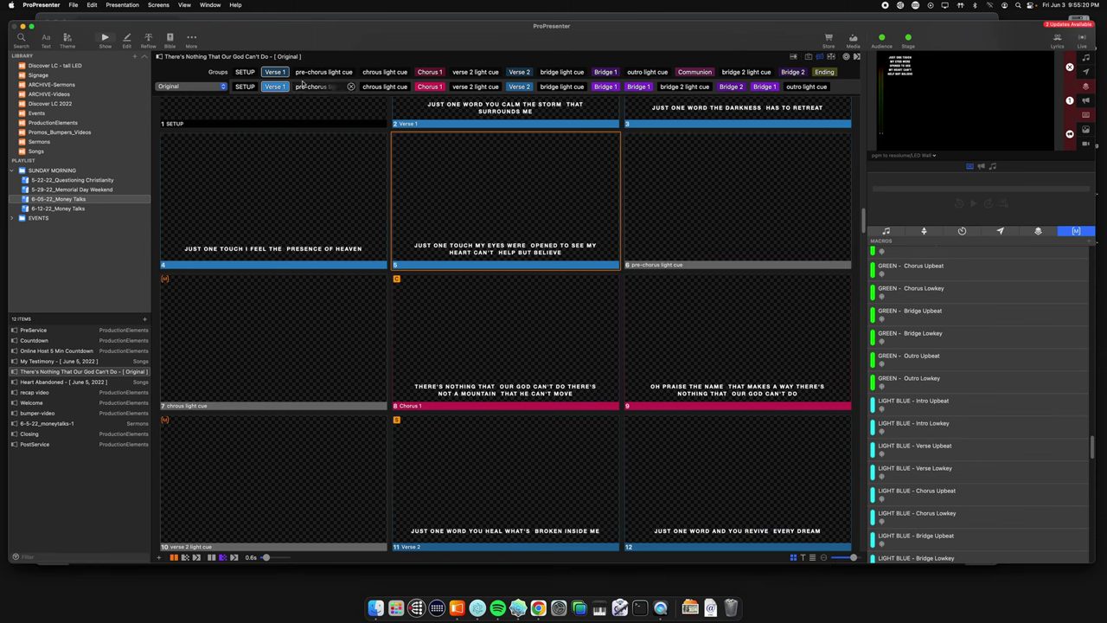
# Trigger the new pre-chorus light cue slide and attach the GREEN - Outro Lowkey macro to it
pyautogui.click(738, 253)
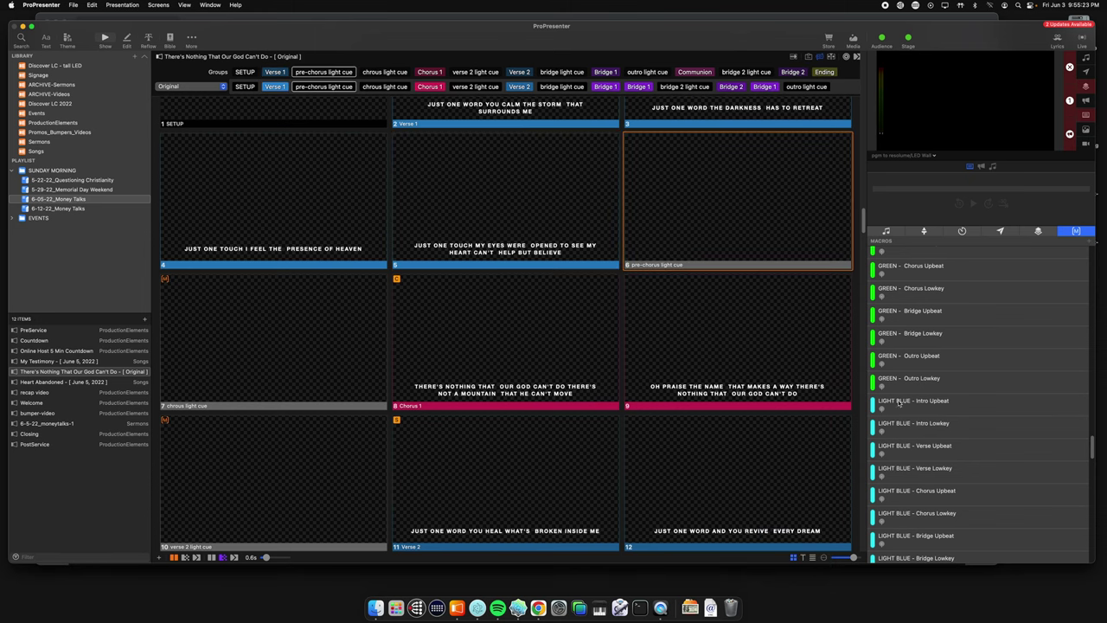
pyautogui.moveTo(914, 383); pyautogui.dragTo(686, 180)
# Remove the pre-chorus light cue group from the song's Original arrangement
pyautogui.moveTo(298, 72)
pyautogui.mouseDown()
pyautogui.moveTo(424, 91)
pyautogui.moveTo(260, 91)
pyautogui.moveTo(316, 94)
pyautogui.moveTo(313, 76)
pyautogui.mouseUp()
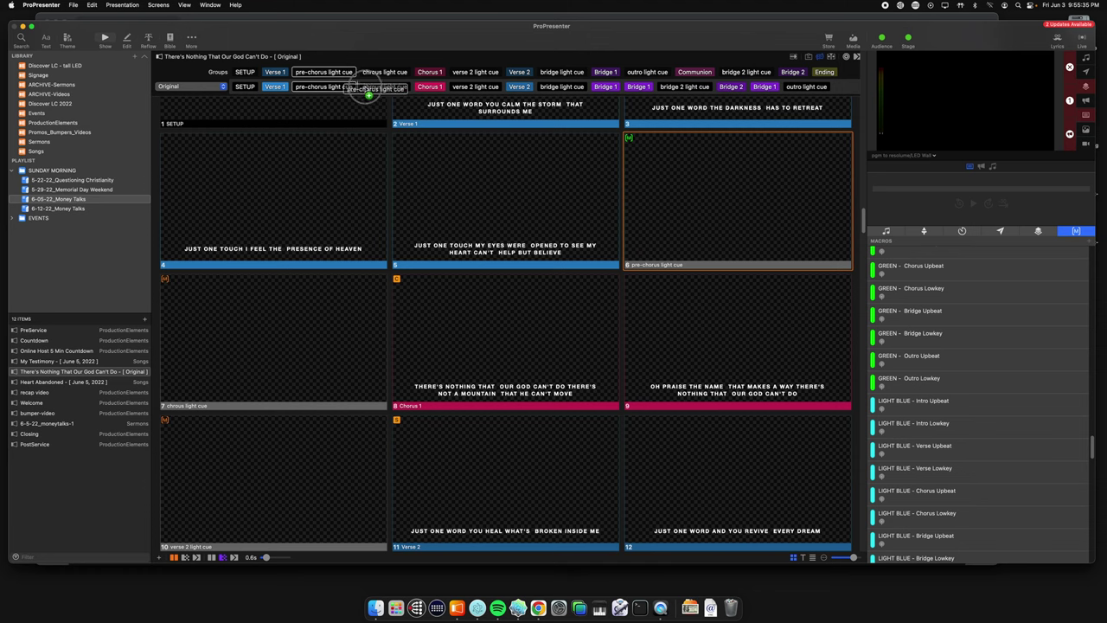
pyautogui.moveTo(303, 67); pyautogui.dragTo(325, 72)
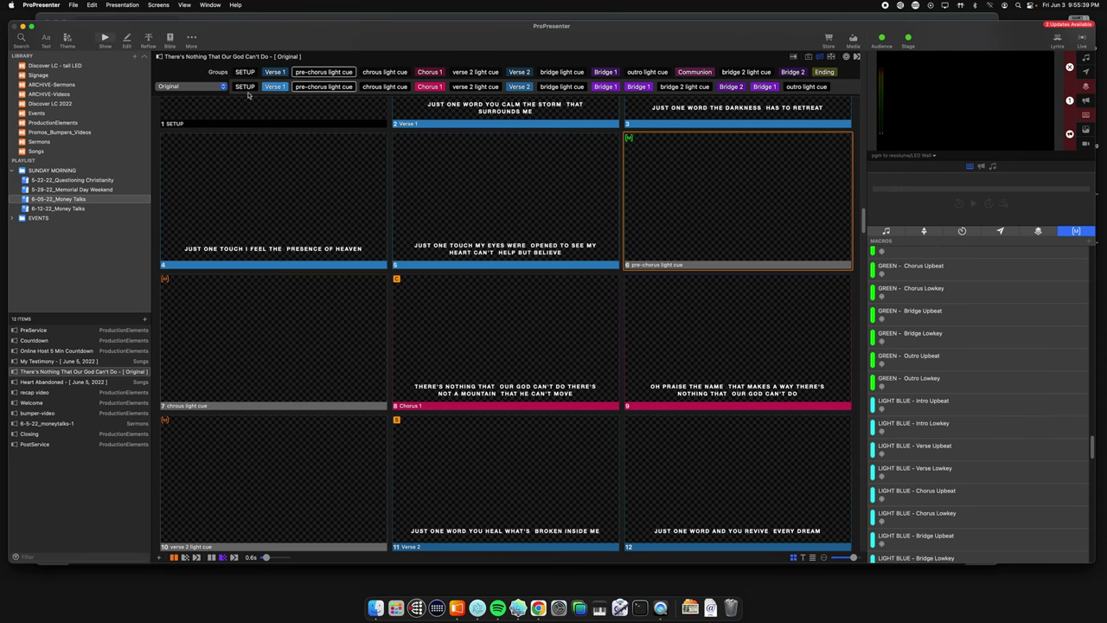
pyautogui.click(350, 87)
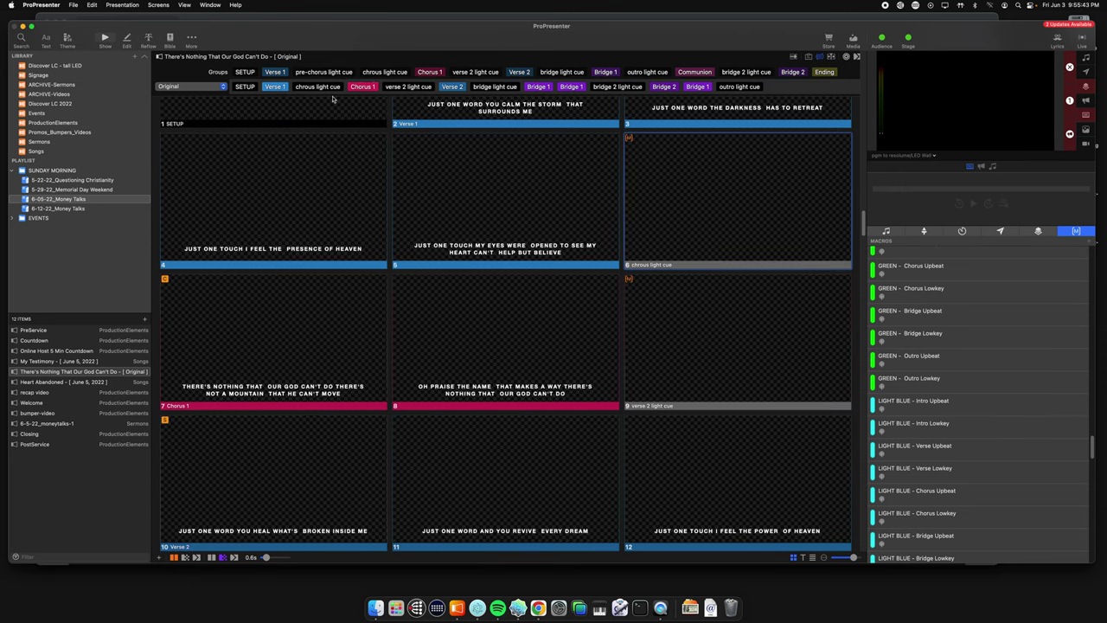
# Examine how the light cue groups precede each chorus, verse and bridge in the arrangement and slides
pyautogui.scroll(2, 344, 229)
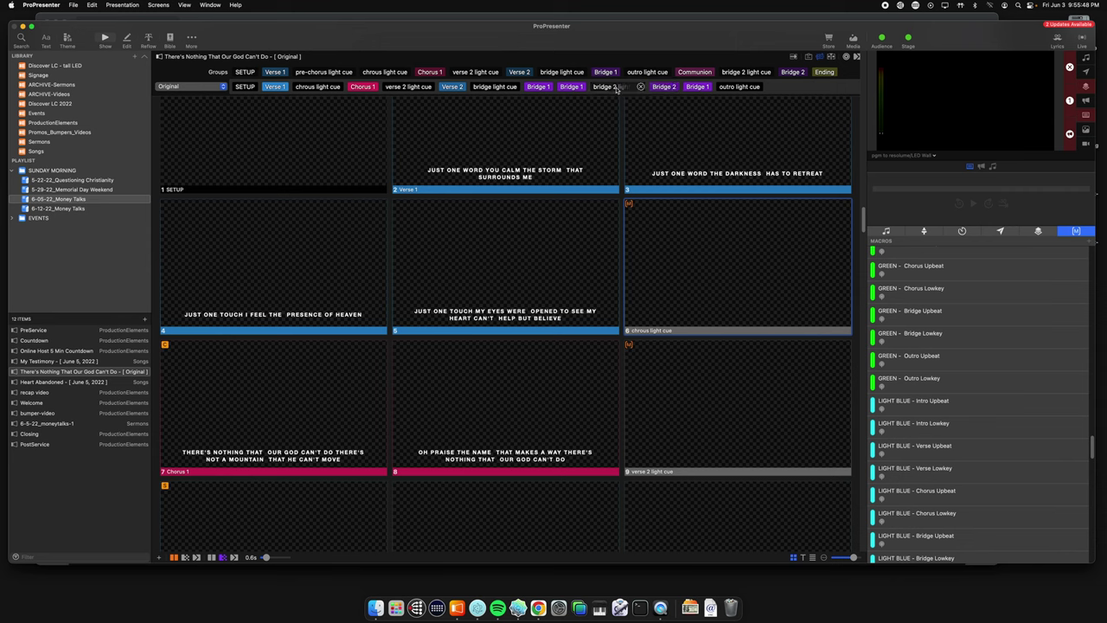
pyautogui.moveTo(307, 91)
pyautogui.moveTo(500, 90)
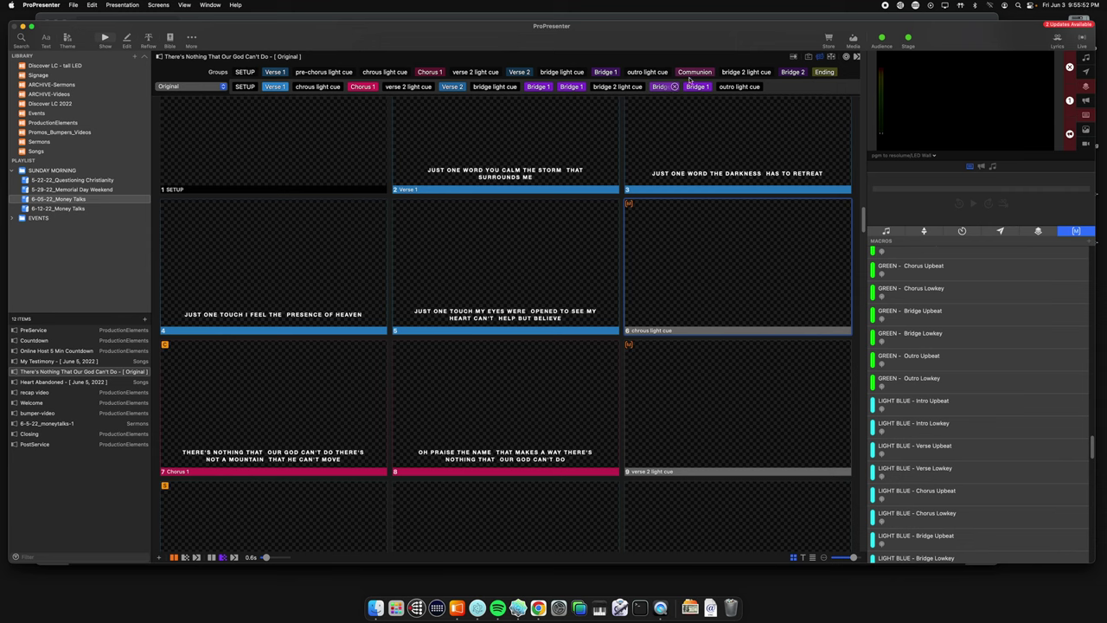
pyautogui.scroll(-2, 267, 178)
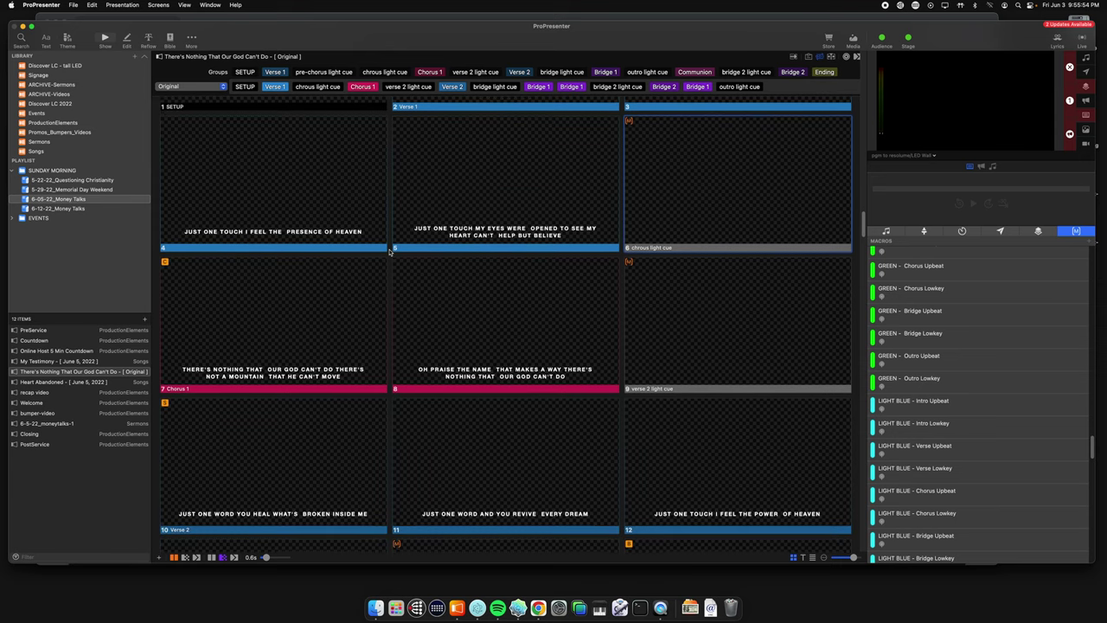
pyautogui.scroll(4, 506, 240)
pyautogui.scroll(-5, 459, 203)
# Open Heart Abandoned and trigger its SETUP slide, then check Resolume's active column and Lightkey's active cue on the remote desktop
pyautogui.click(87, 382)
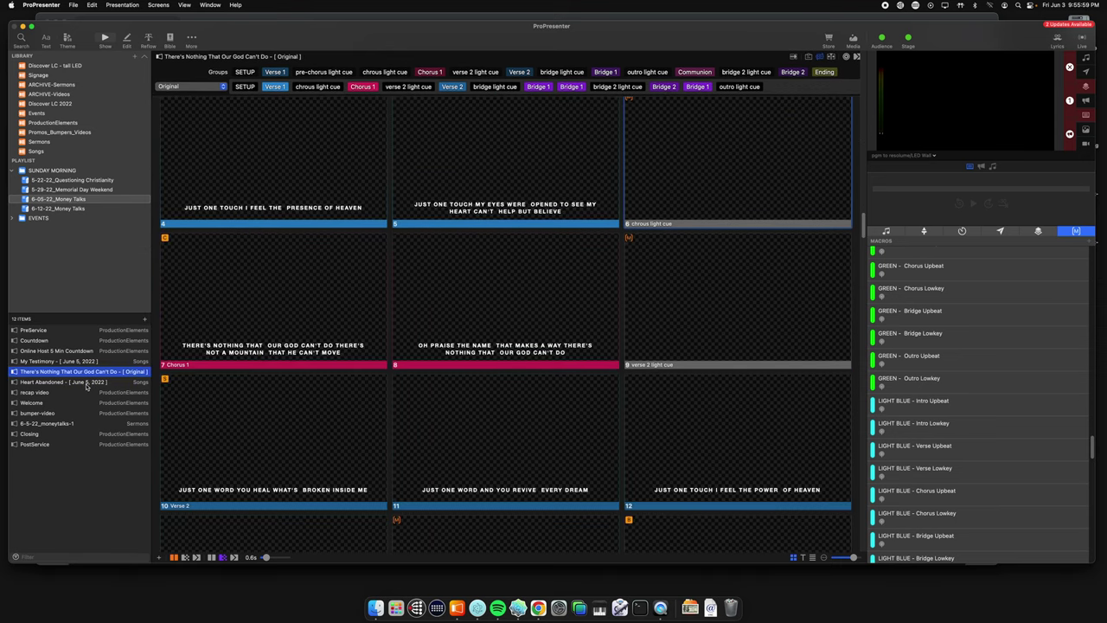
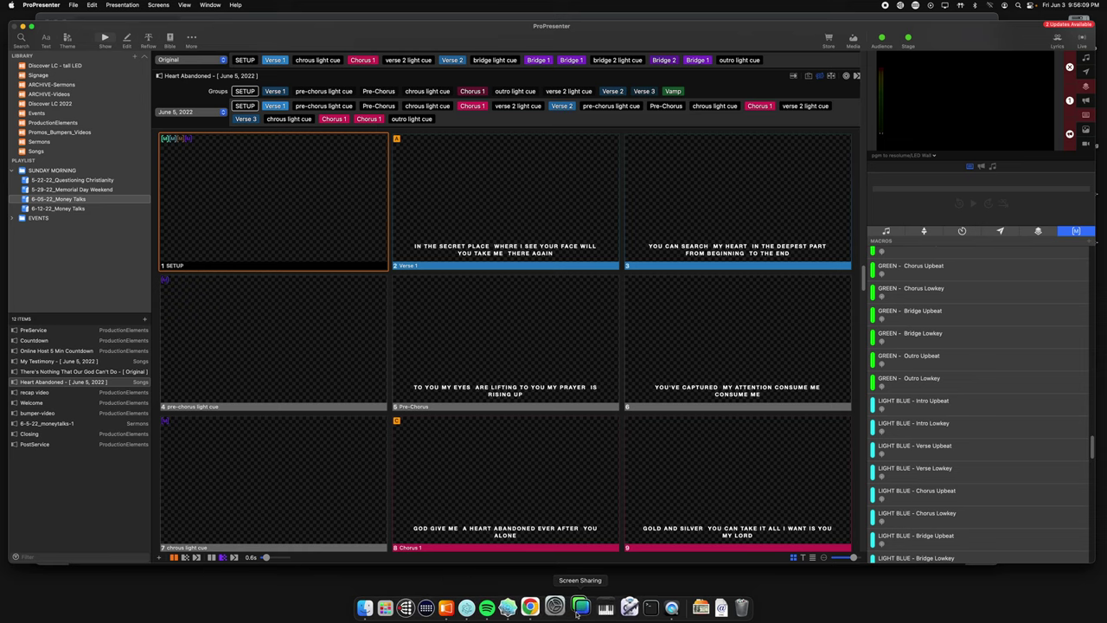
pyautogui.click(543, 607)
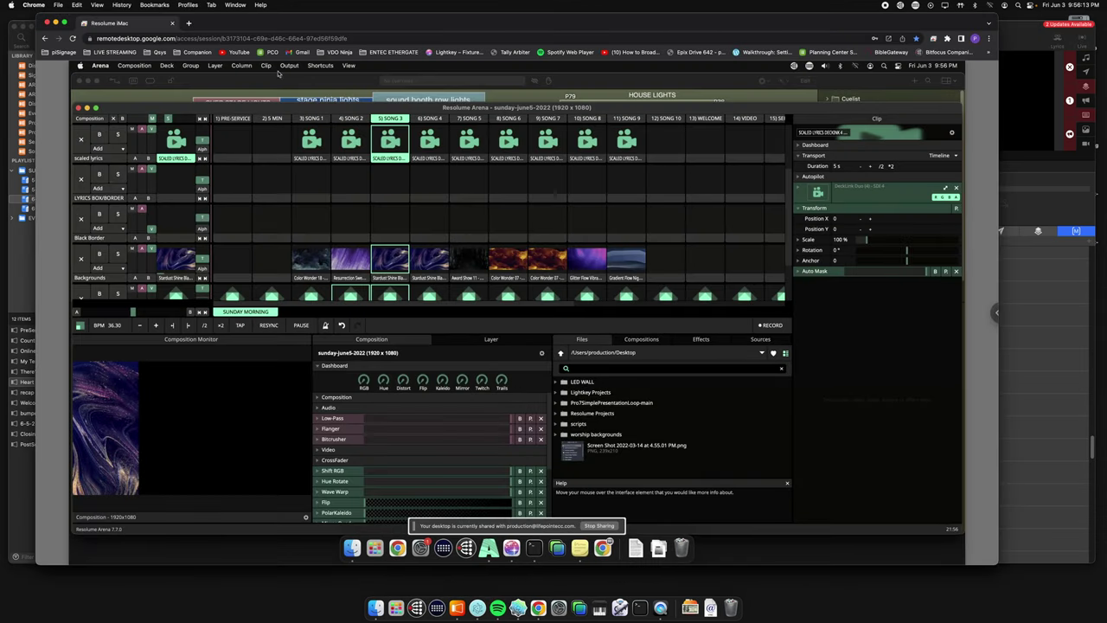
pyautogui.click(314, 81)
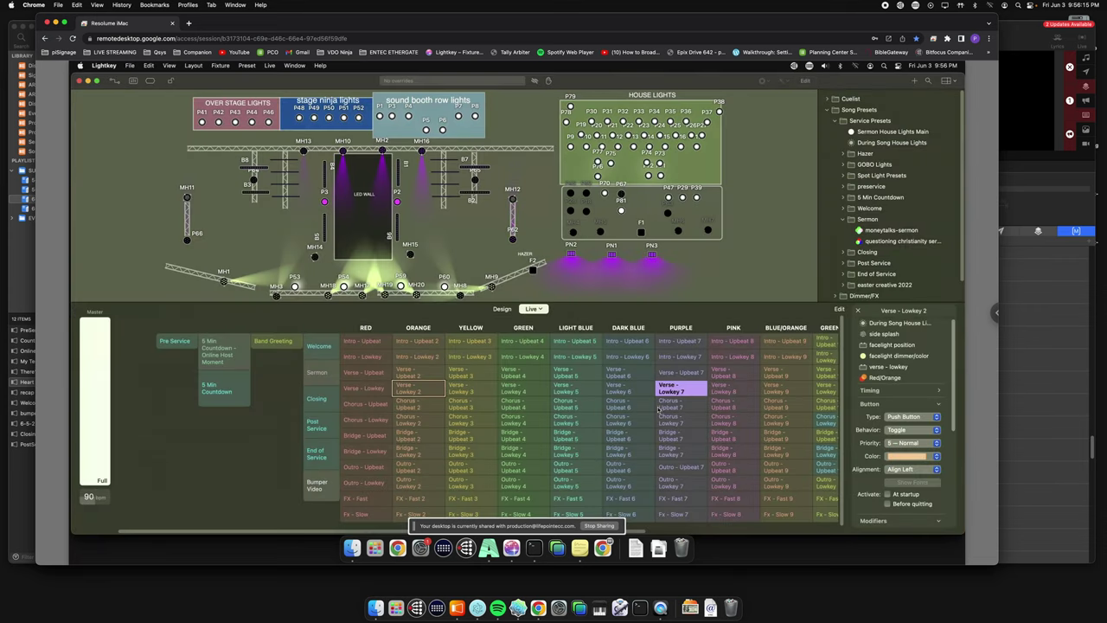
# Return to ProPresenter and advance Heart Abandoned to the pre-chorus light cue slide, reviewing the cue's place in the arrangement
pyautogui.click(11, 55)
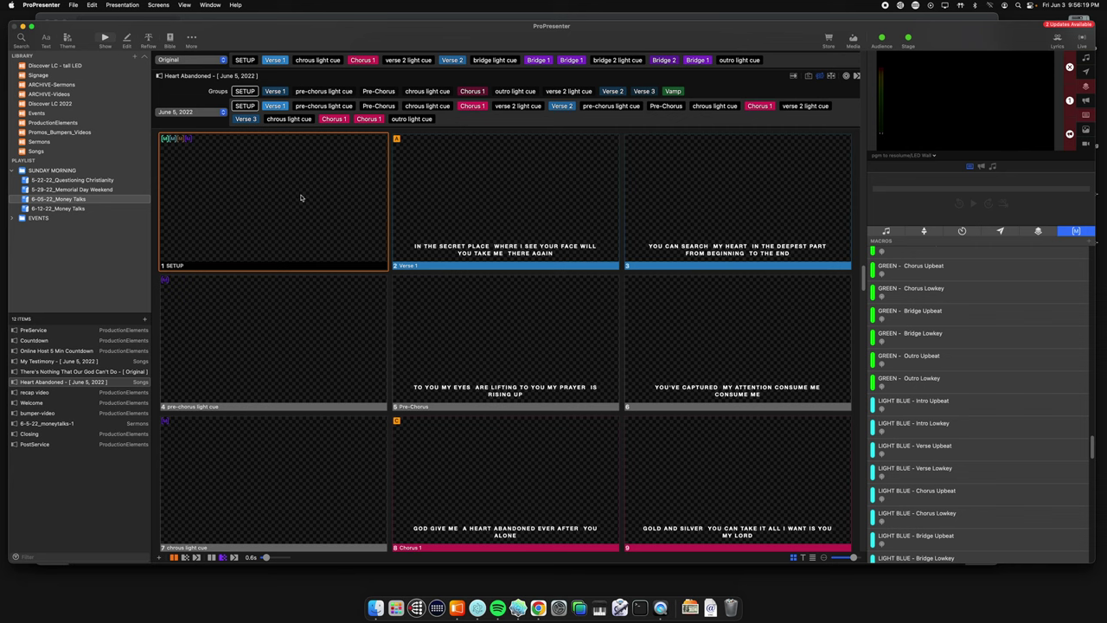
pyautogui.press('Right')
pyautogui.press('Right')
pyautogui.press('Right')
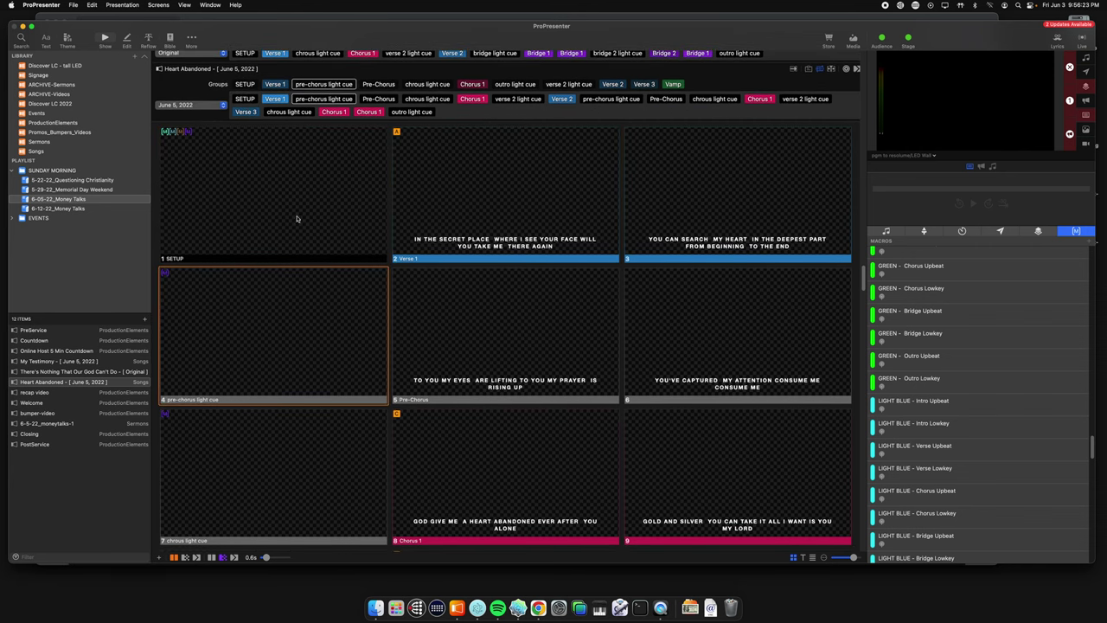
pyautogui.moveTo(338, 99)
pyautogui.moveTo(323, 84); pyautogui.dragTo(617, 109)
# Trigger the second Chorus 1 slide of Heart Abandoned, followed by the first Verse 2 slide
pyautogui.scroll(-3, 363, 337)
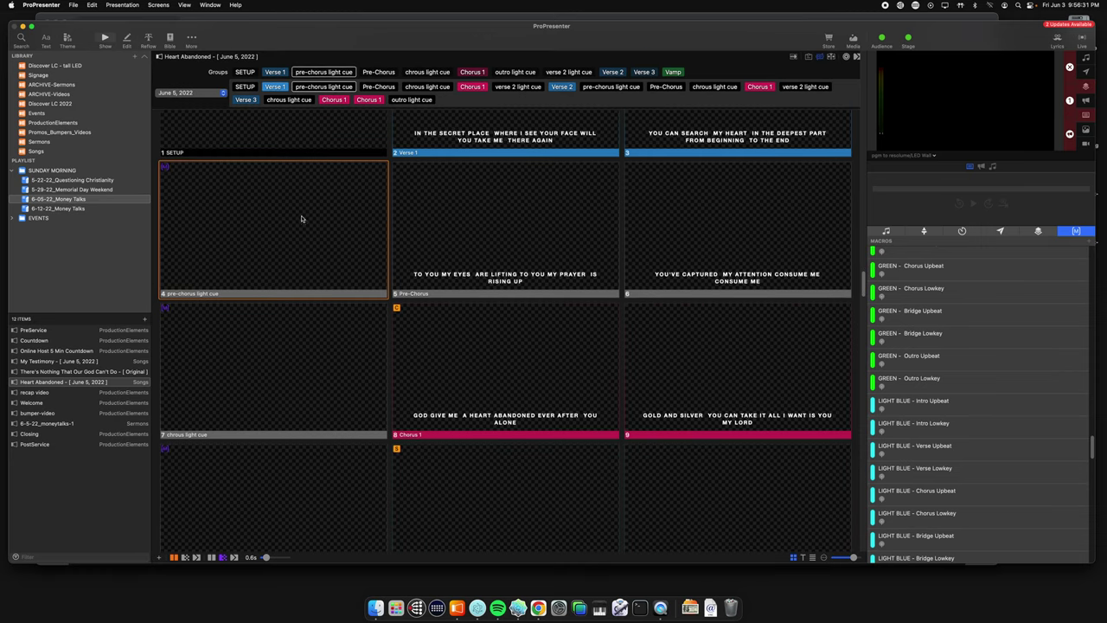
pyautogui.scroll(-4, 311, 220)
pyautogui.click(662, 227)
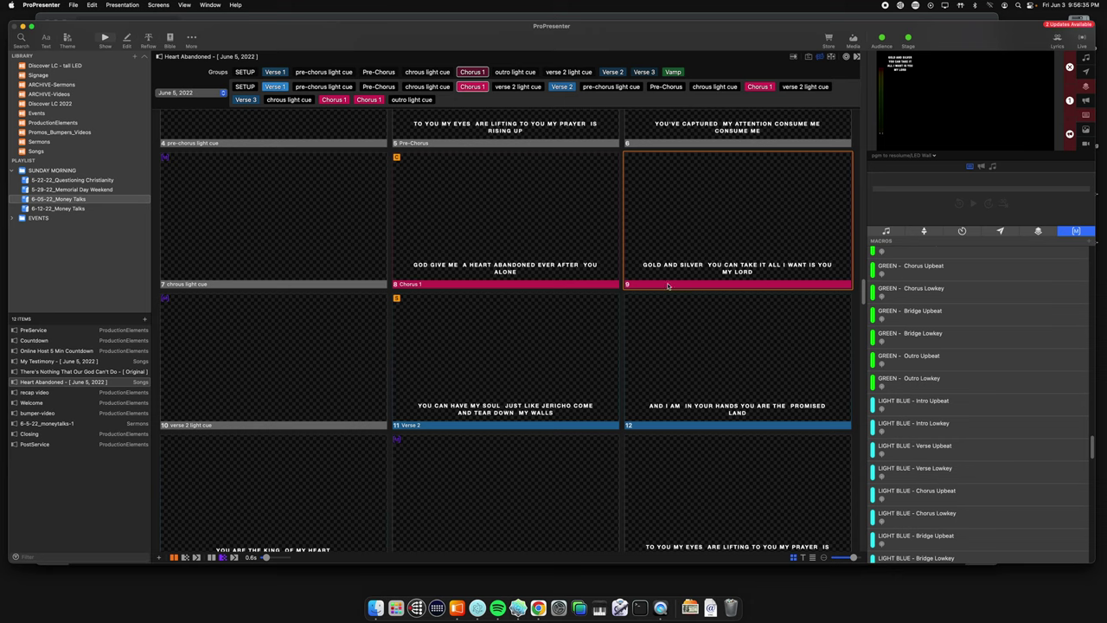
pyautogui.click(505, 372)
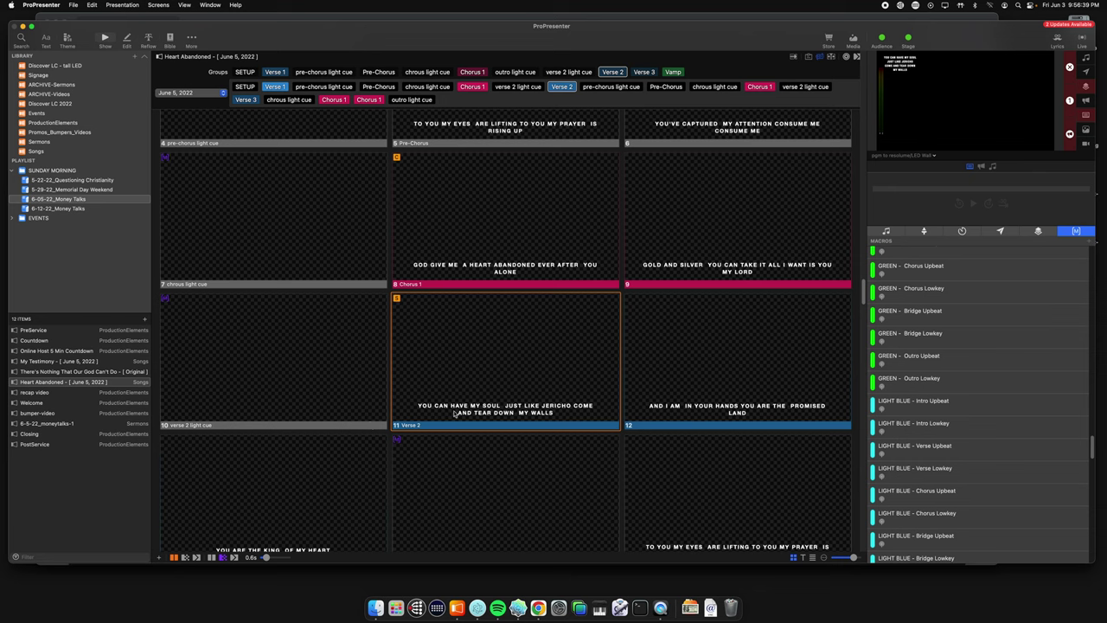
# Trigger the second Chorus 1 slide of Heart Abandoned and add a blank slide right after it in the same group
pyautogui.click(713, 236)
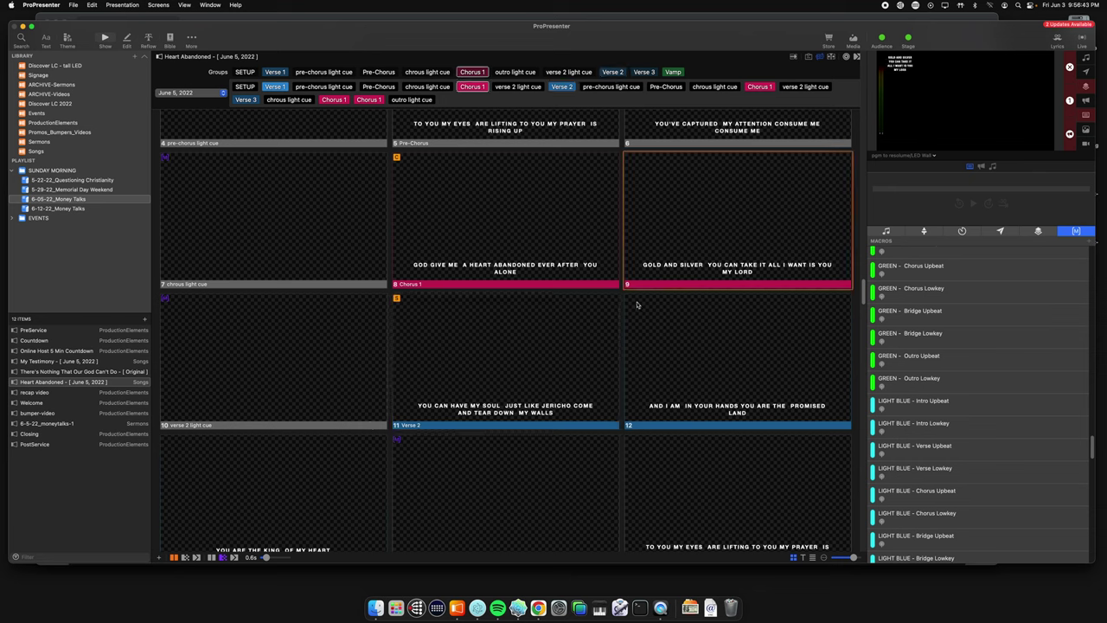
pyautogui.click(687, 245)
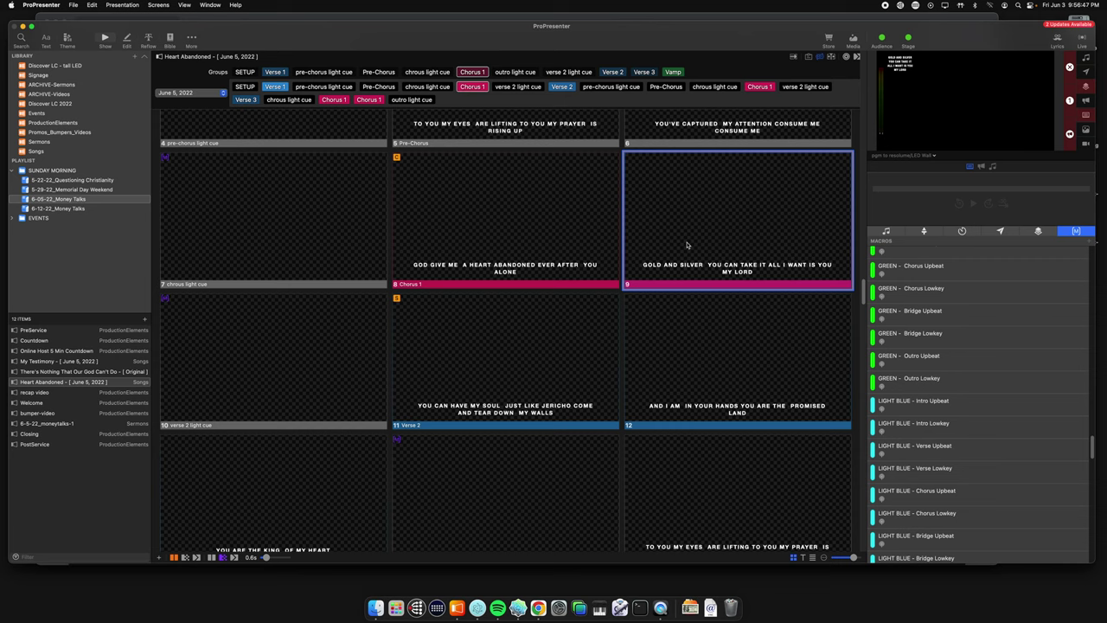
pyautogui.click(696, 232)
pyautogui.rightClick(694, 199)
pyautogui.moveTo(729, 290)
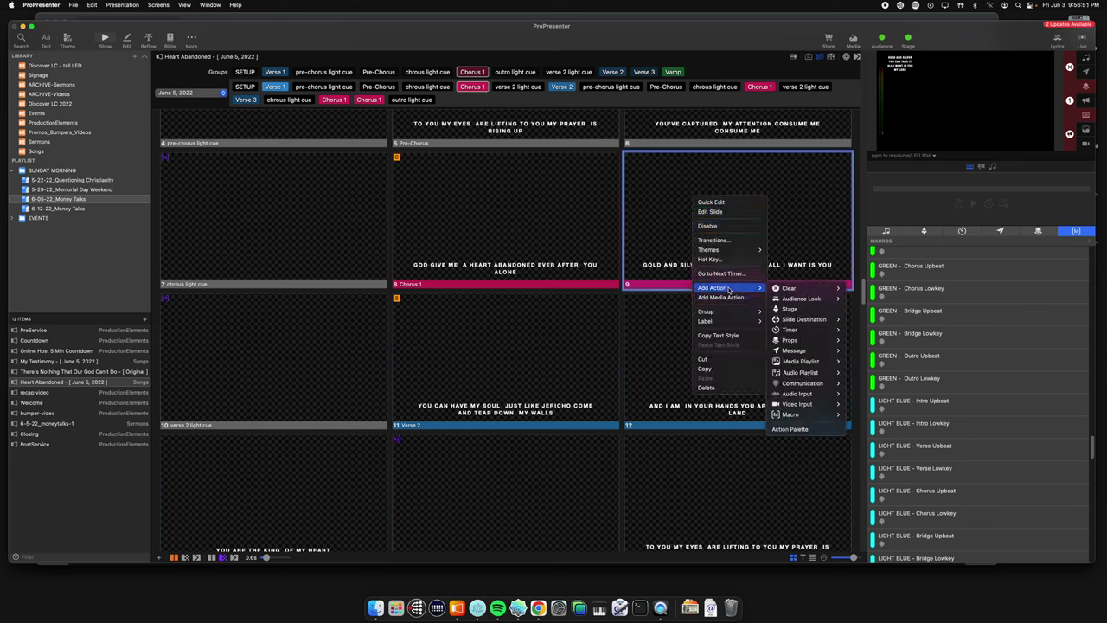
pyautogui.click(649, 247)
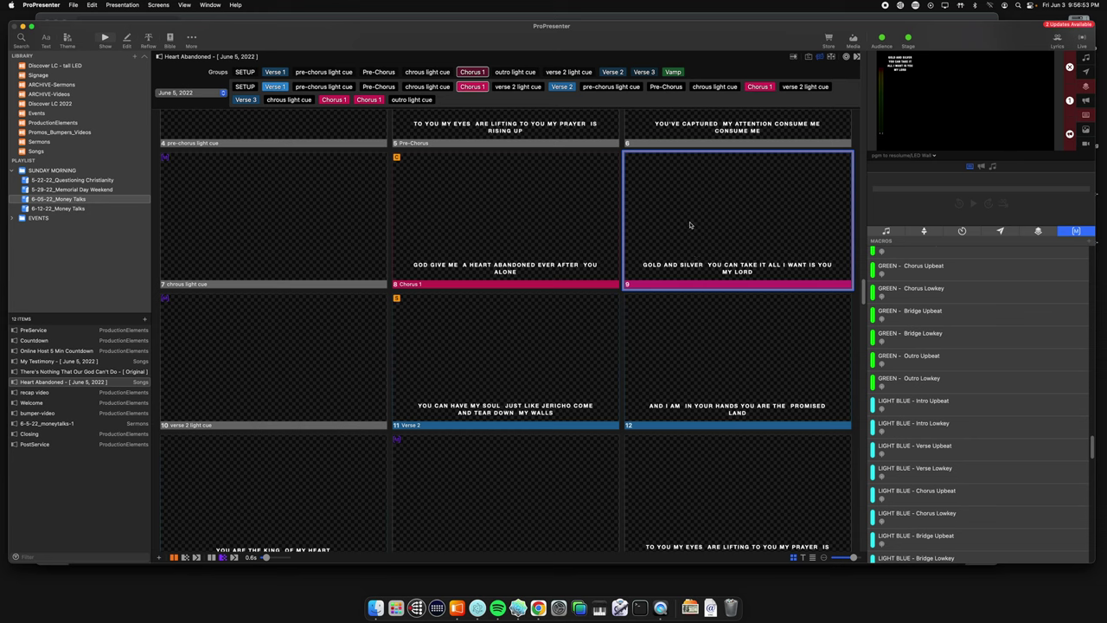
pyautogui.click(689, 225)
pyautogui.press('super+d')
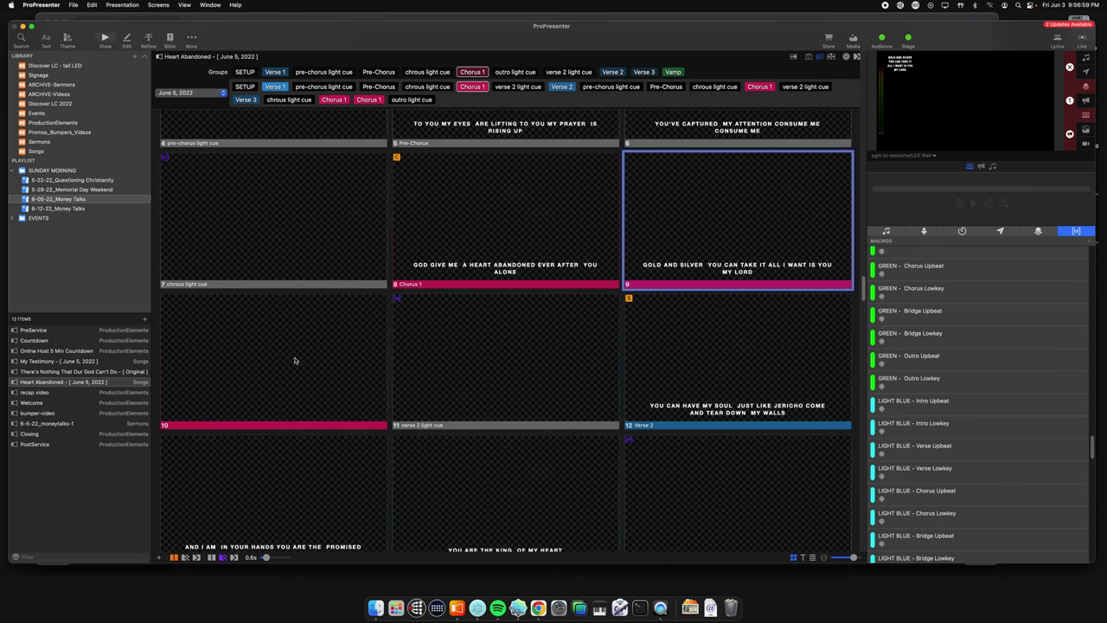
# Try assigning the new blank slide to the verse 2 light cue group, and undo the assignment
pyautogui.rightClick(232, 351)
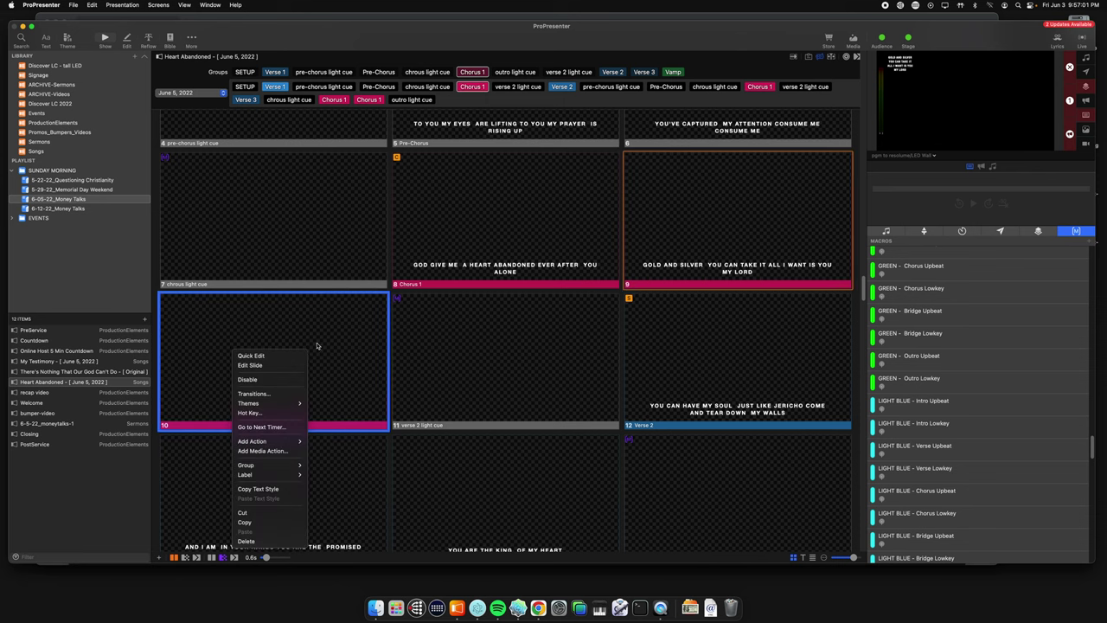
pyautogui.moveTo(282, 467)
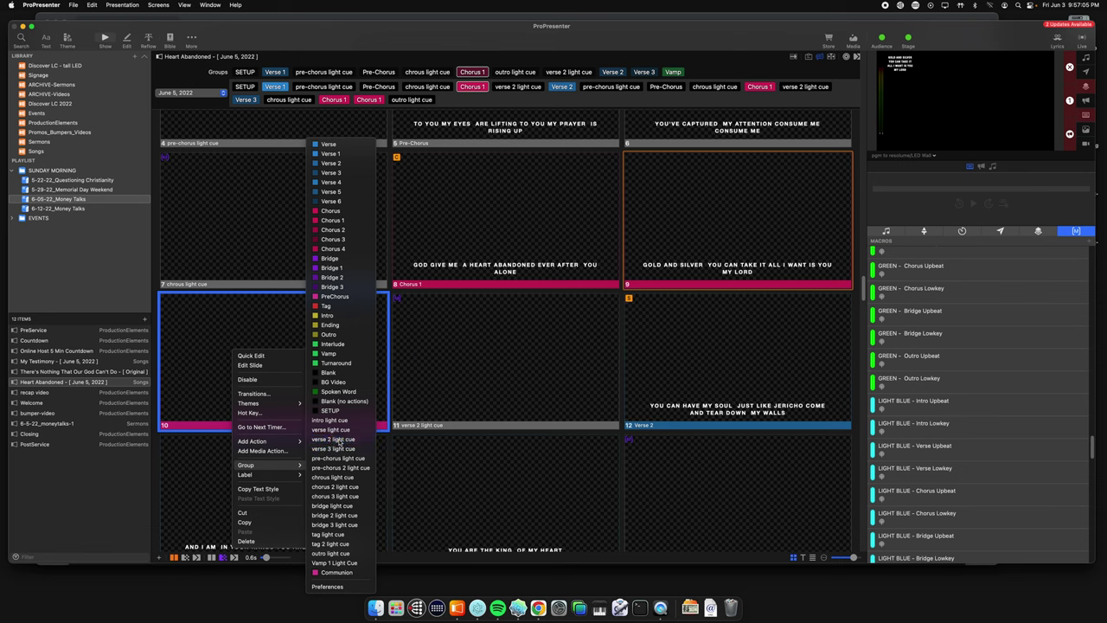
pyautogui.click(337, 439)
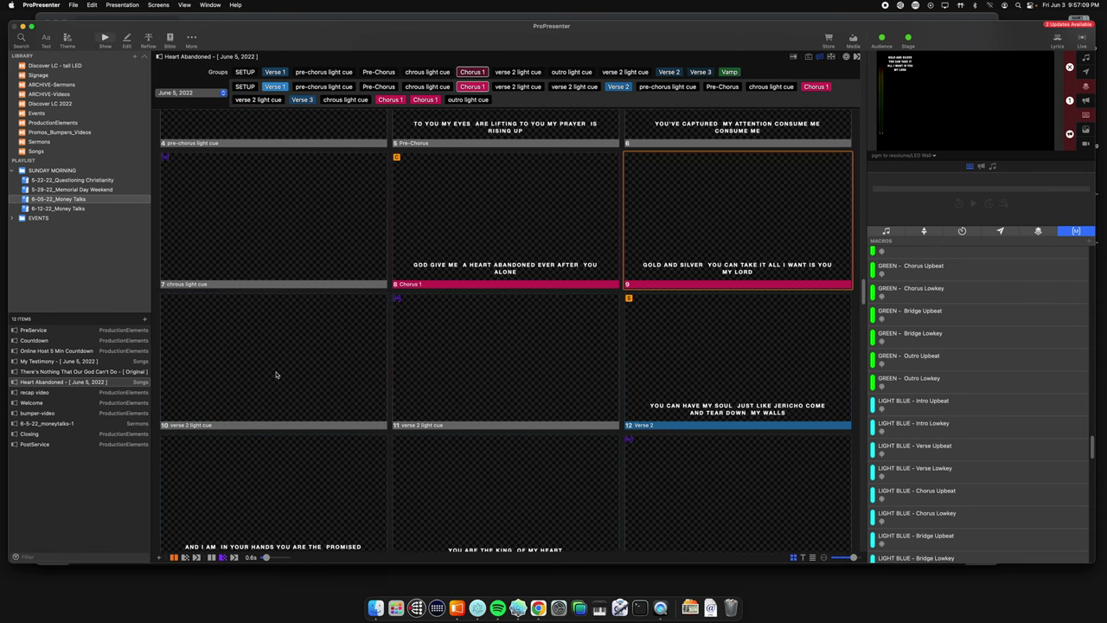
pyautogui.press('super+z')
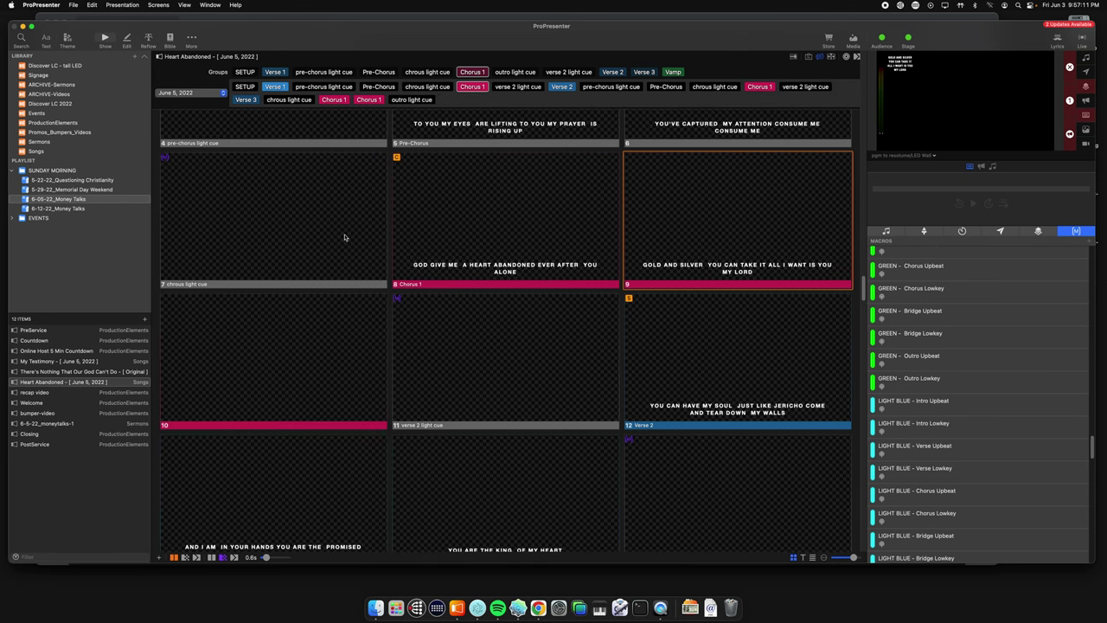
# Advance Heart Abandoned through the end of its final Chorus 1 to the outro light cue slide
pyautogui.scroll(-5, 301, 307)
pyautogui.scroll(-15, 300, 306)
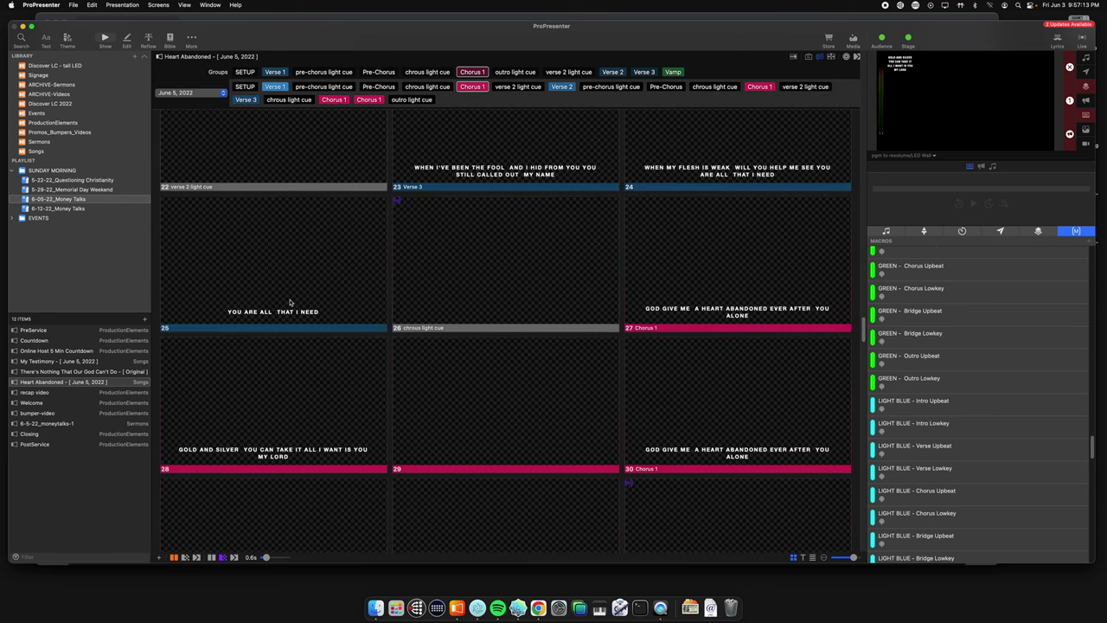
pyautogui.scroll(-5, 308, 283)
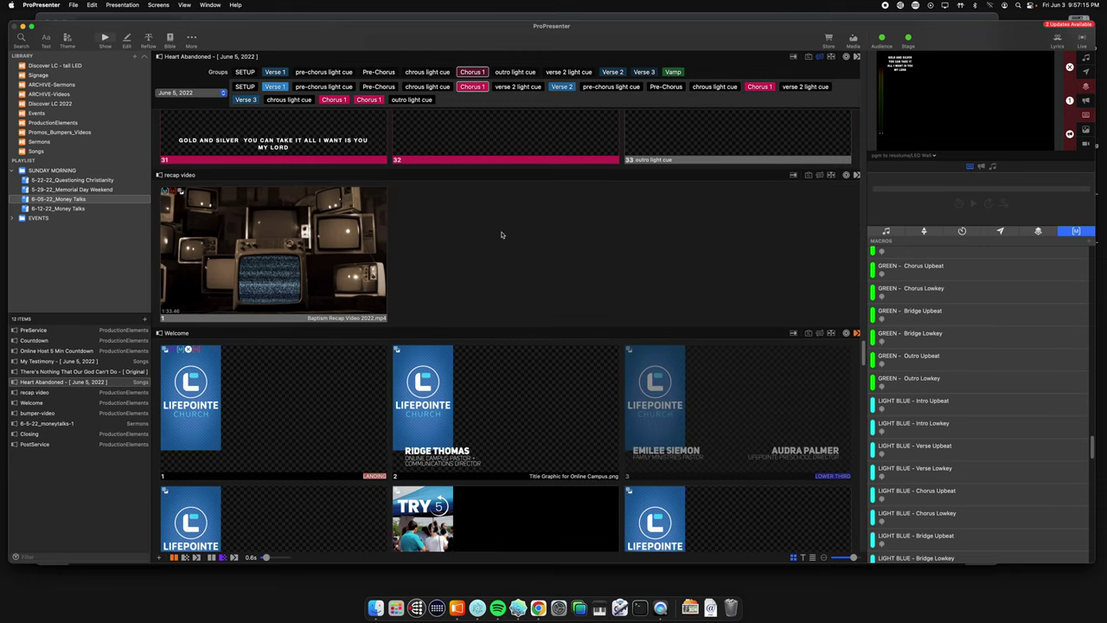
pyautogui.scroll(3, 533, 226)
pyautogui.click(309, 298)
pyautogui.press('Right')
pyautogui.press('Right')
pyautogui.scroll(-5, 663, 286)
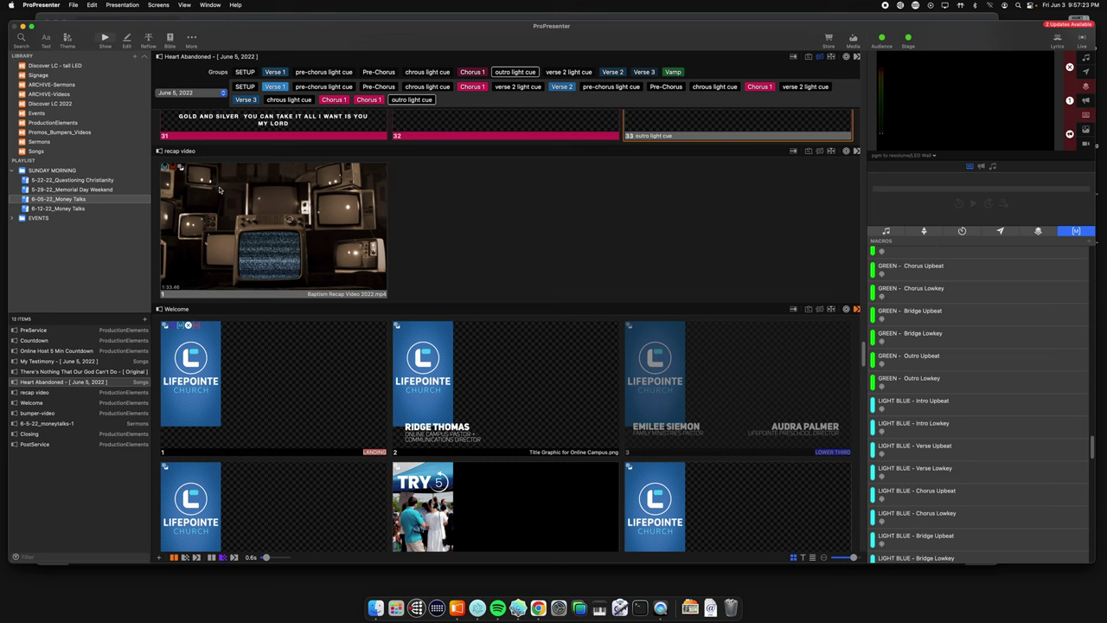
# Check which actions are attached to the recap video slide and locate the Bumper Video MASTER MACRO among the macros
pyautogui.rightClick(208, 193)
pyautogui.moveTo(274, 327)
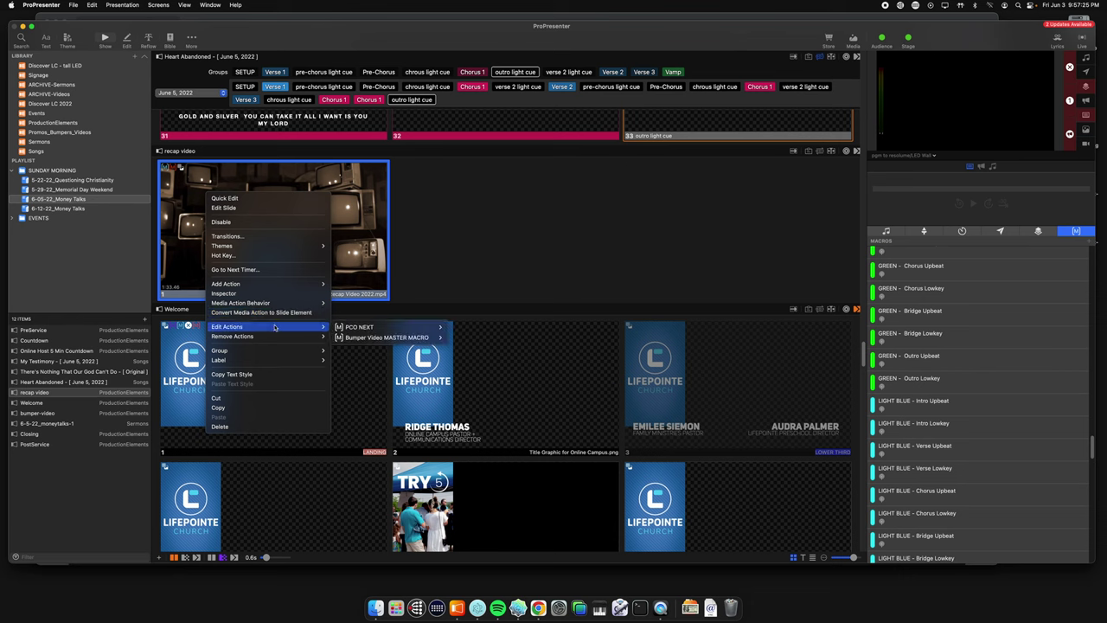
pyautogui.moveTo(372, 340)
pyautogui.click(434, 240)
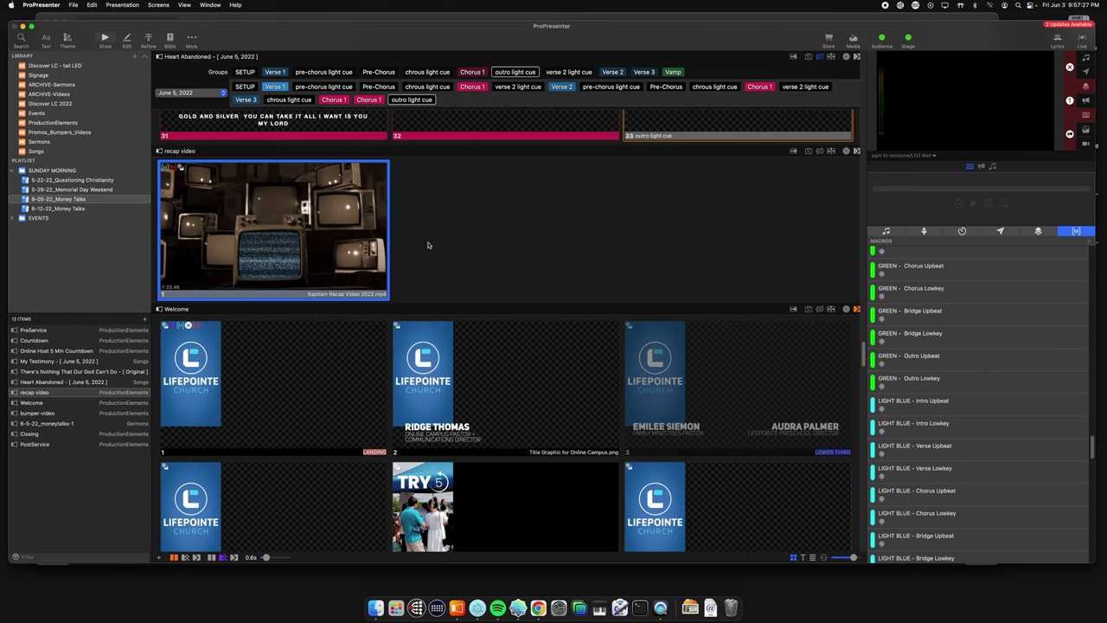
pyautogui.scroll(15, 1029, 347)
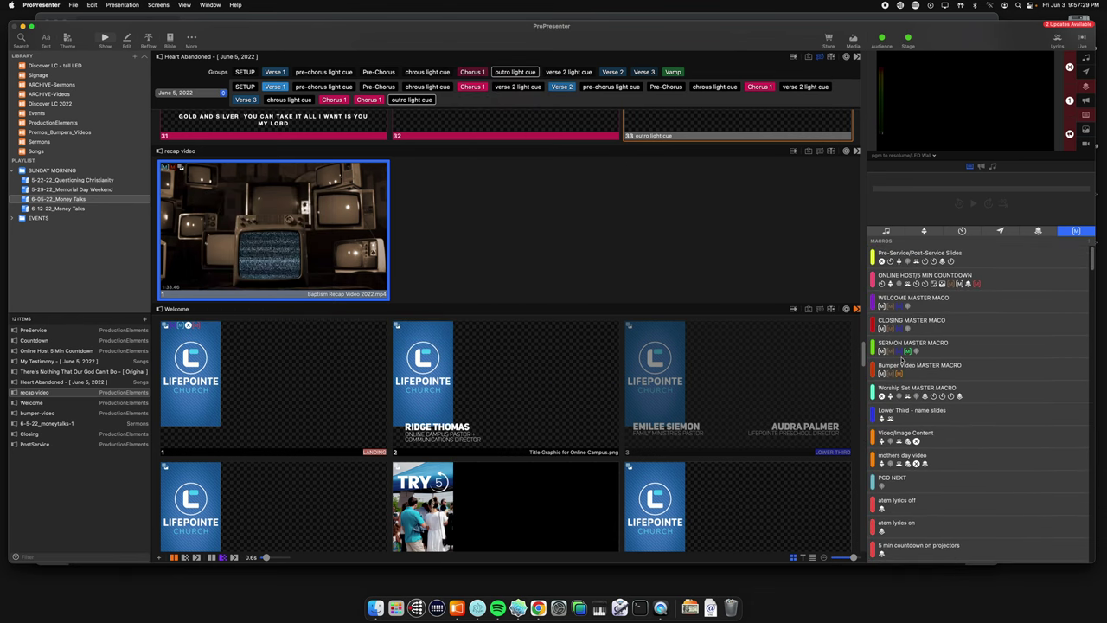
# Trigger the recap video slide, then check Lightkey's active cue and Resolume's active column on the remote desktop
pyautogui.click(231, 216)
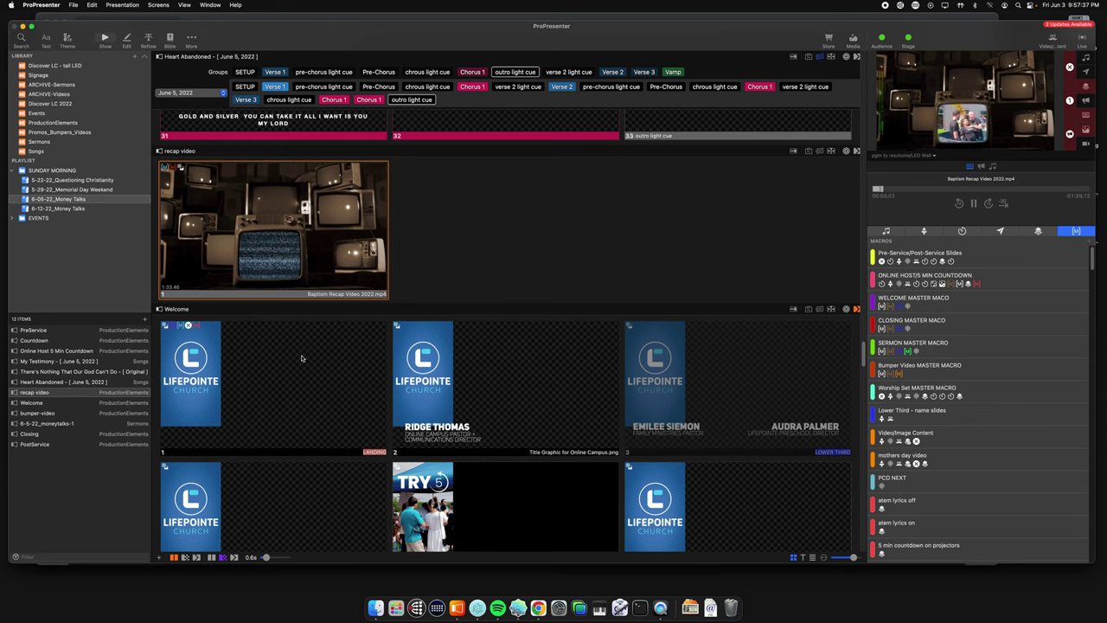
pyautogui.click(537, 607)
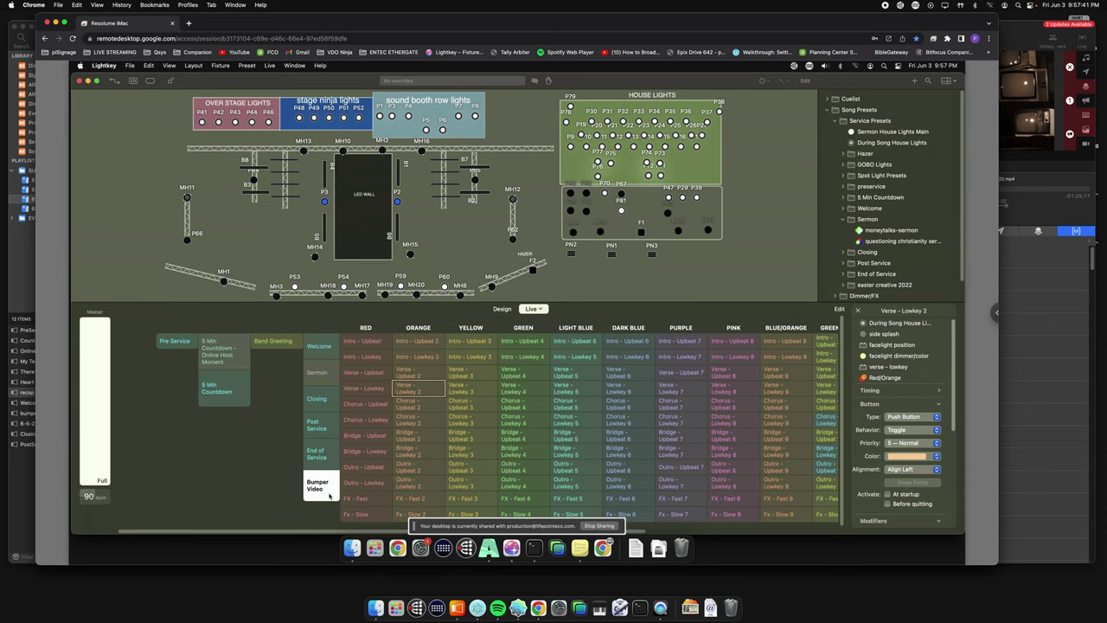
pyautogui.click(488, 547)
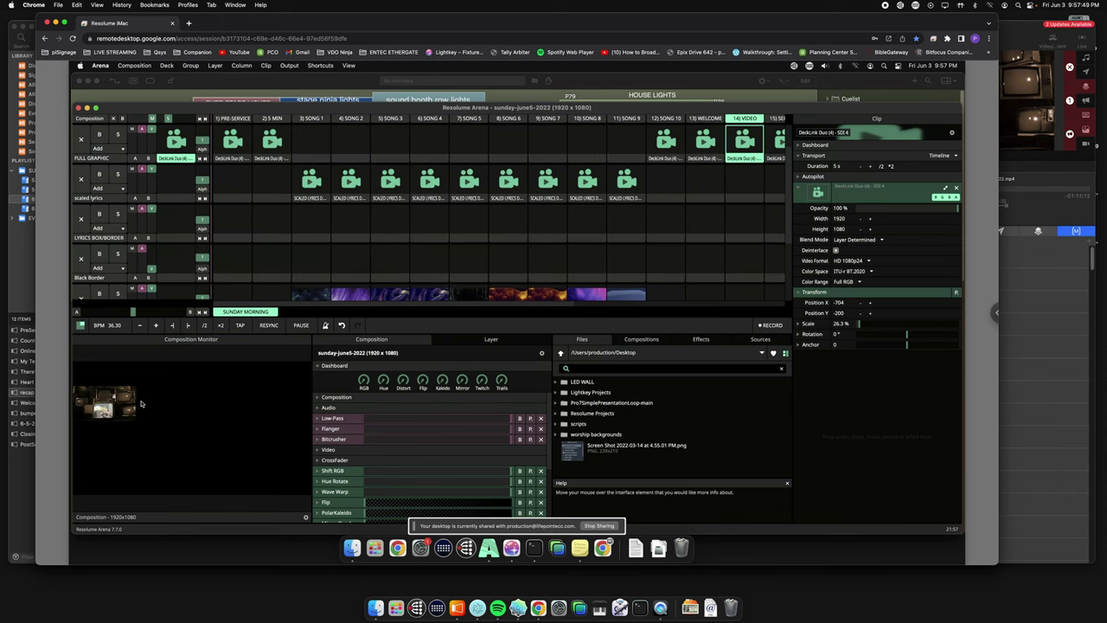
# Return to ProPresenter, trigger the first Welcome slide and review the actions attached to it
pyautogui.click(19, 265)
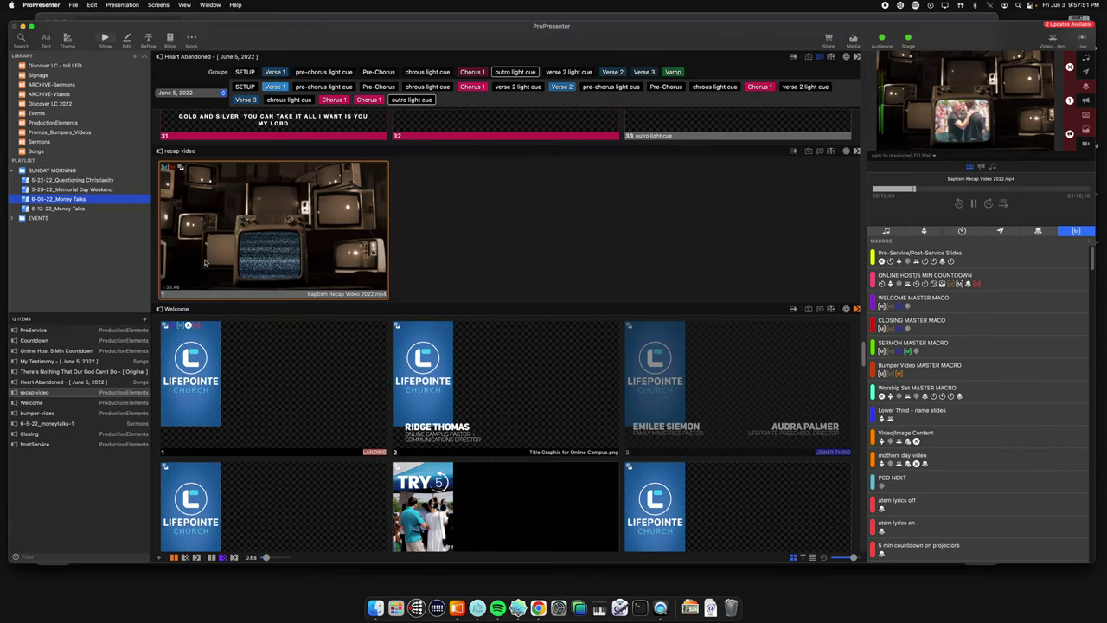
pyautogui.click(241, 287)
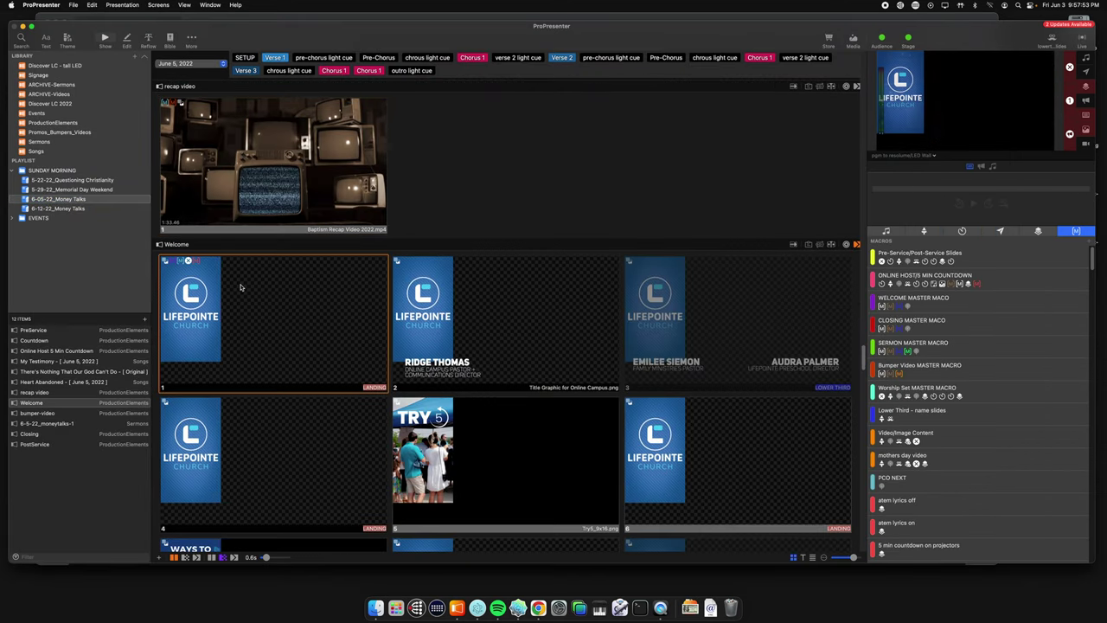
pyautogui.scroll(-3, 269, 291)
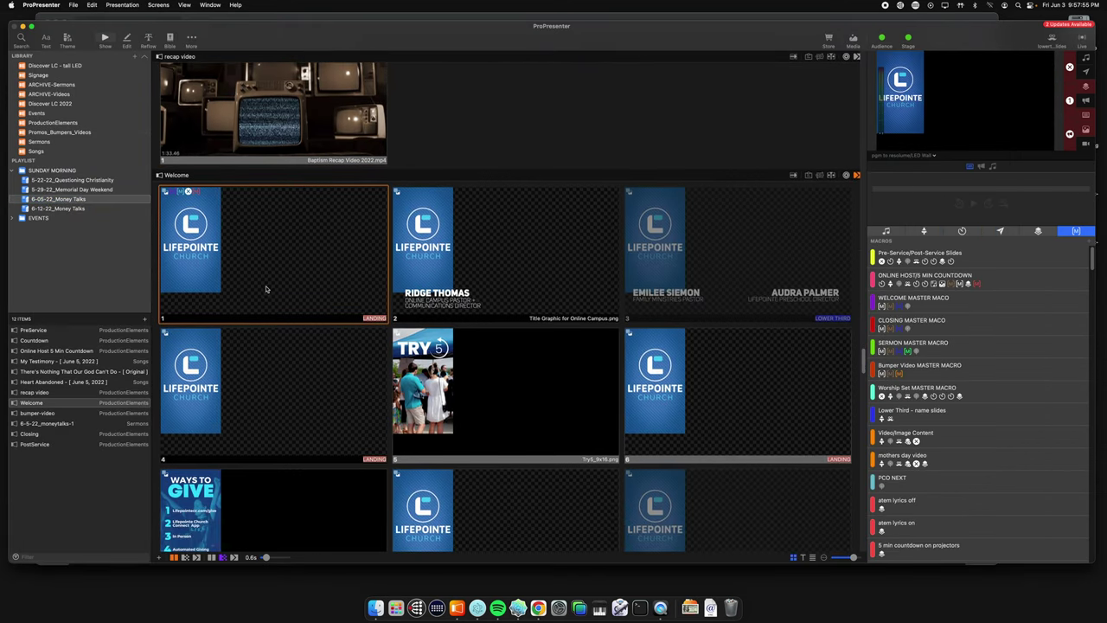
pyautogui.rightClick(216, 225)
pyautogui.moveTo(259, 357)
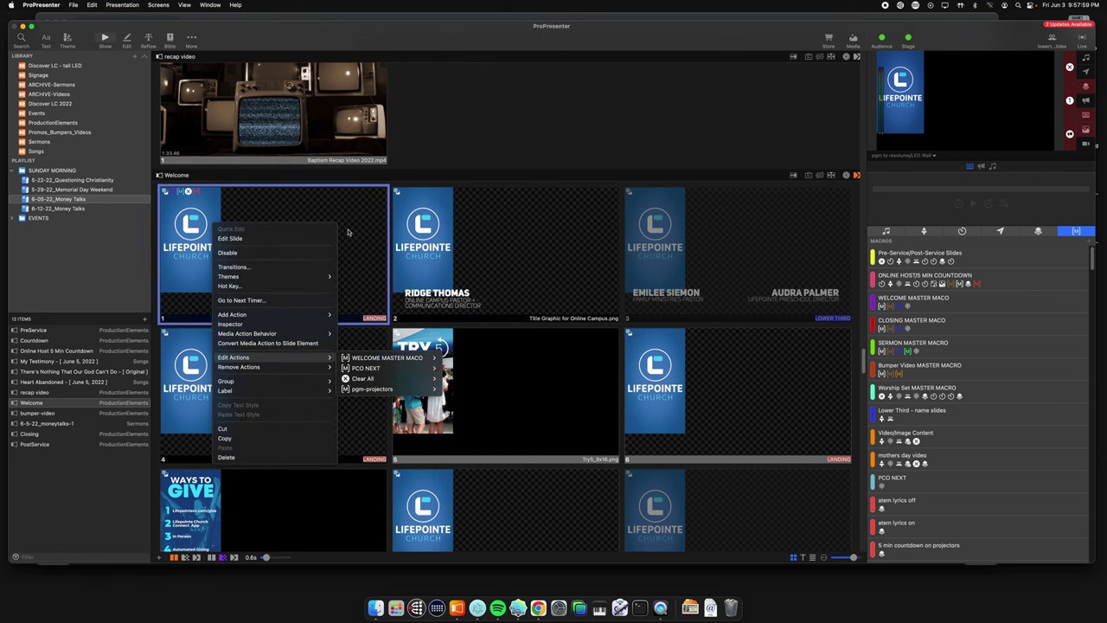
pyautogui.click(461, 248)
# Trigger the second Welcome slide, then check Resolume's active column and composition output on the remote desktop
pyautogui.click(461, 248)
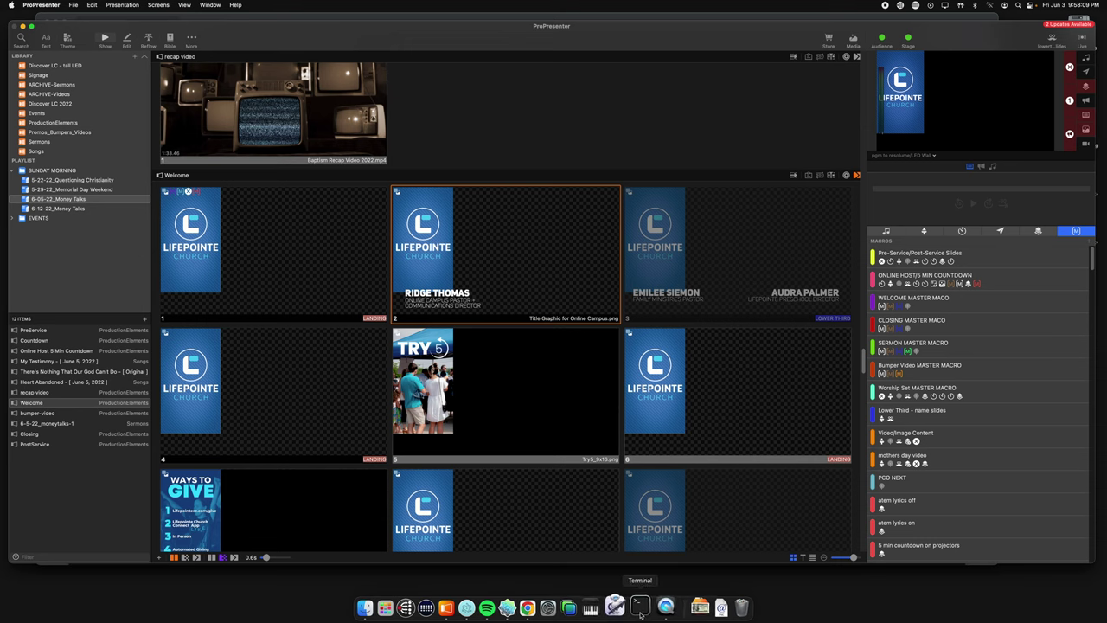
pyautogui.click(538, 607)
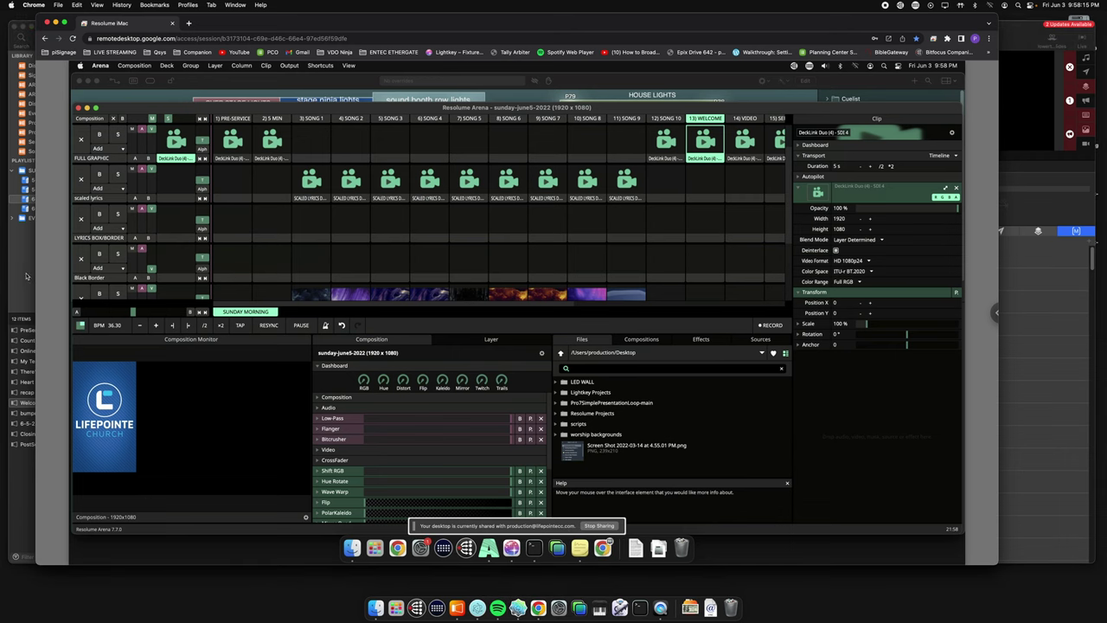
# Return to ProPresenter and open the second Welcome slide in the editor to examine its name and title text objects
pyautogui.click(26, 275)
pyautogui.rightClick(467, 242)
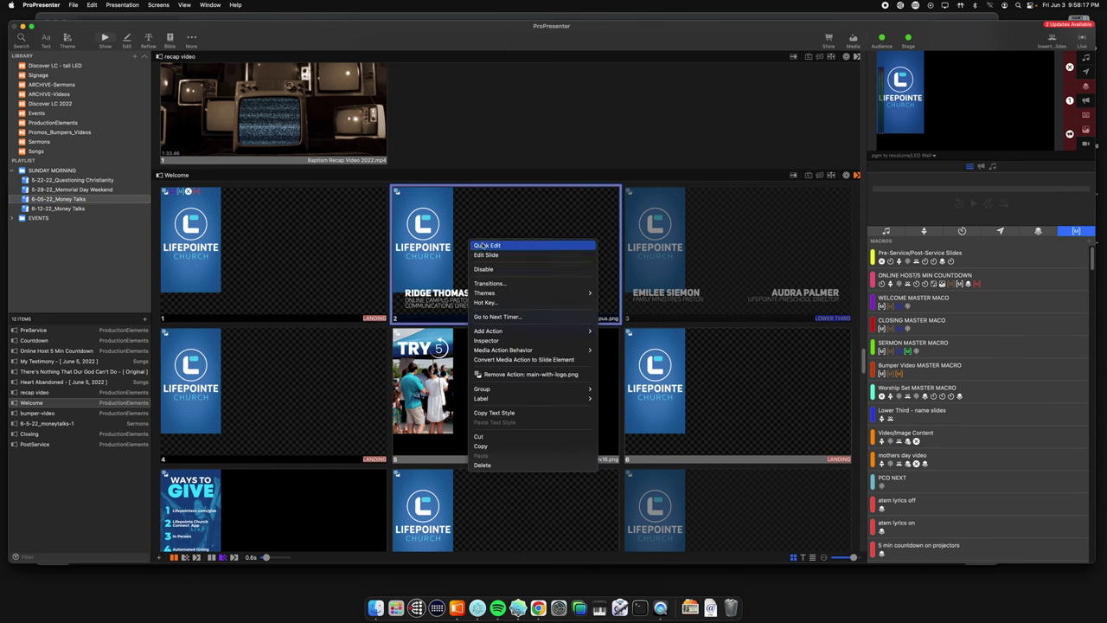
pyautogui.click(495, 268)
pyautogui.doubleClick(494, 268)
pyautogui.moveTo(231, 183); pyautogui.dragTo(413, 325)
pyautogui.click(415, 324)
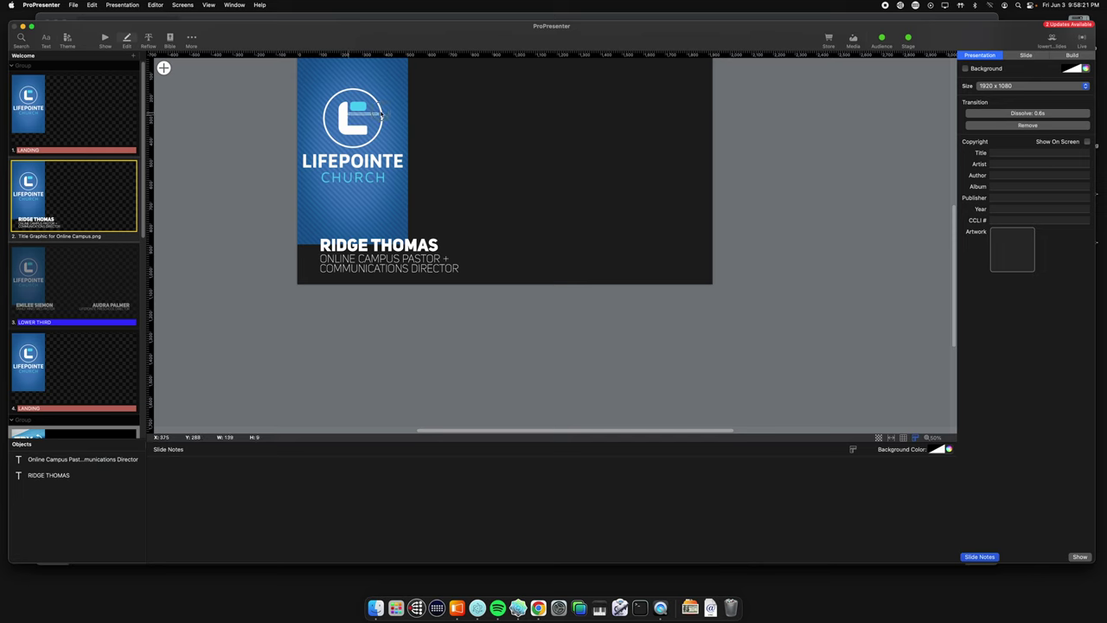
pyautogui.moveTo(420, 133); pyautogui.dragTo(403, 134)
pyautogui.moveTo(257, 202); pyautogui.dragTo(473, 336)
pyautogui.click(474, 335)
pyautogui.press('super+a')
pyautogui.press('Escape')
pyautogui.click(104, 38)
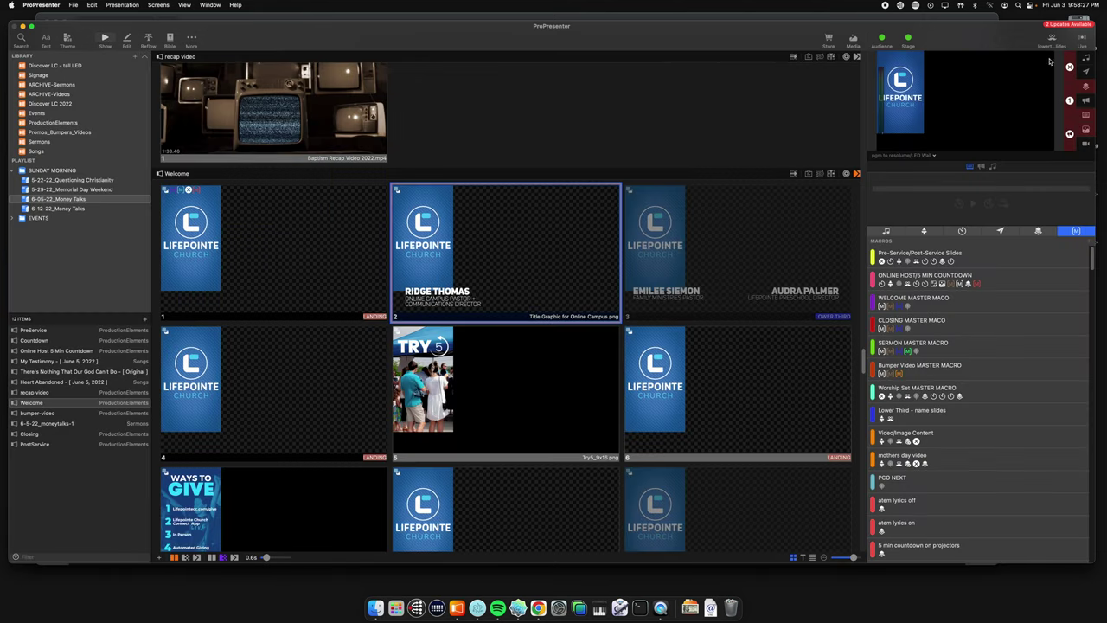
# Open the Looks editor and review which layers the lowerthirds- scripture/slides look sends to each output
pyautogui.click(1051, 41)
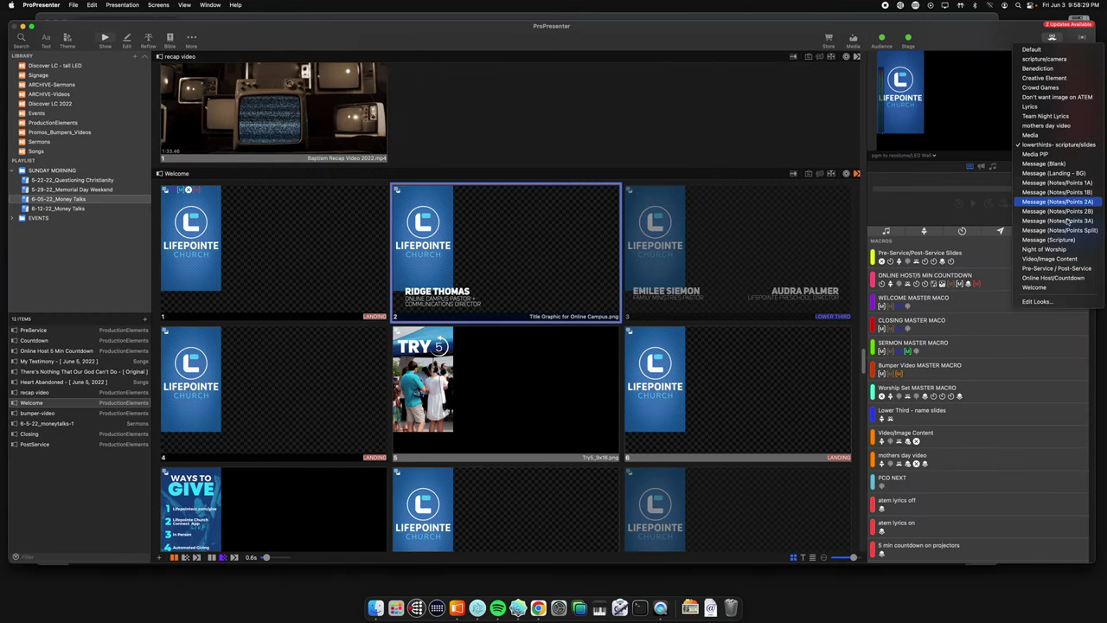
pyautogui.click(1037, 301)
pyautogui.moveTo(442, 95); pyautogui.dragTo(814, 81)
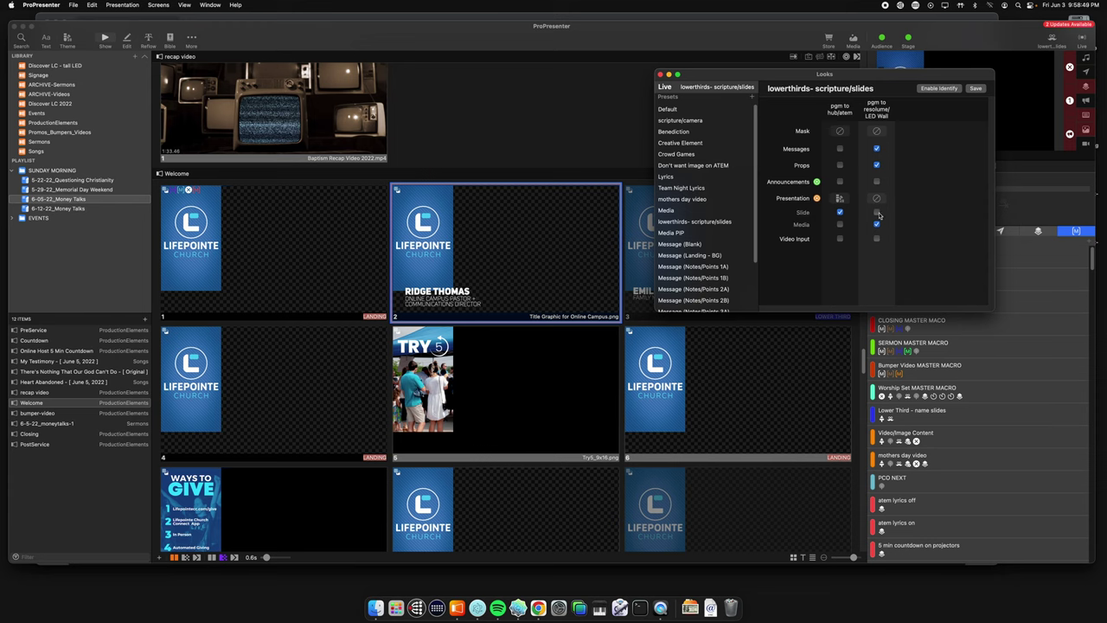
pyautogui.moveTo(904, 80); pyautogui.dragTo(748, 67)
# Try enabling the Slide layer for the pgm to resolume/LED Wall output, turn it back off and close the Looks editor
pyautogui.click(721, 198)
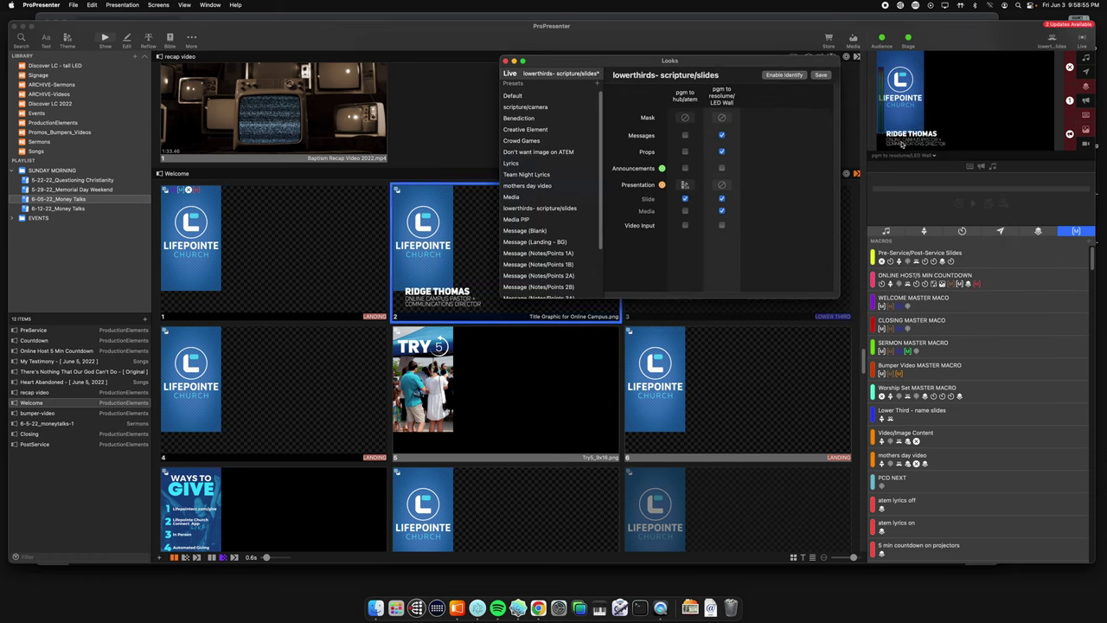
pyautogui.click(722, 198)
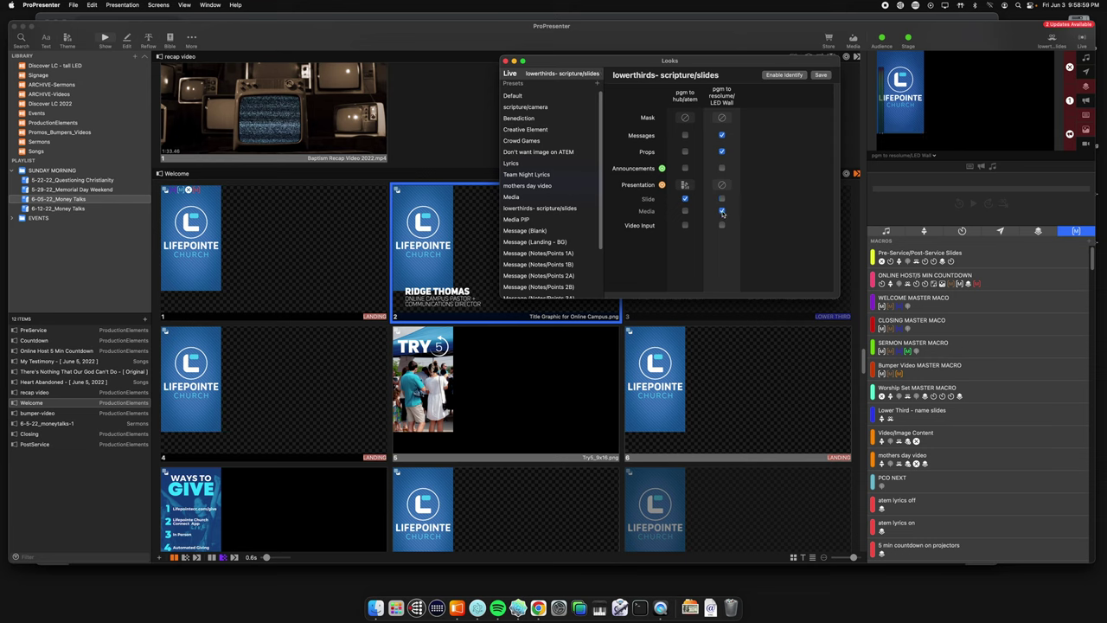
pyautogui.click(505, 61)
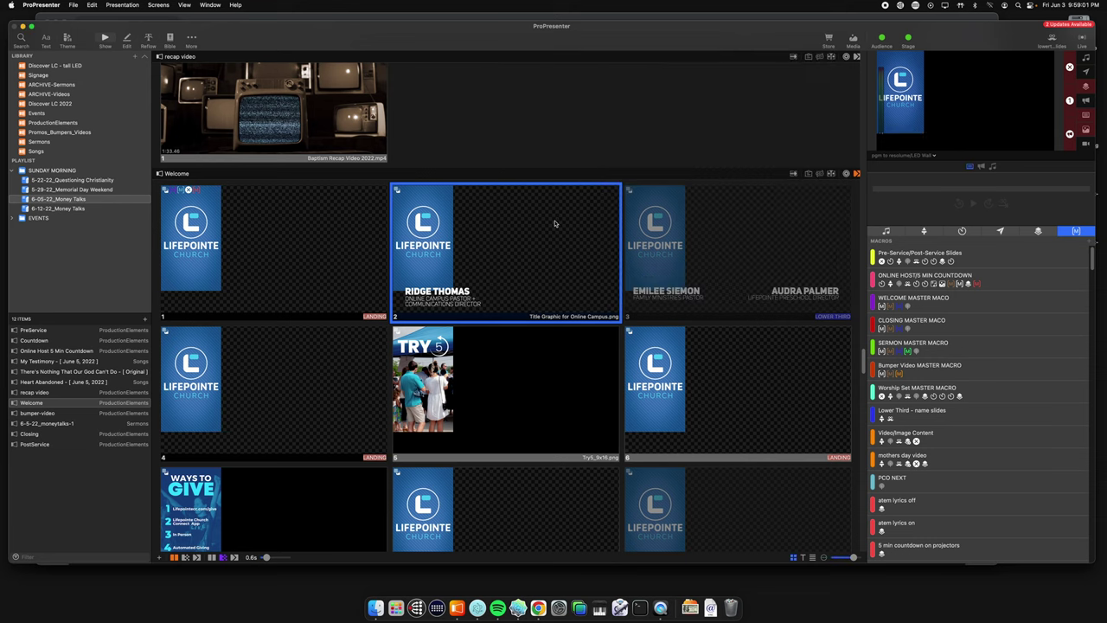
# Switch to Finder and preview moneytalks-bumper-1.mp4 and money-talks-led-landing.png in the money-talks folder
pyautogui.click(375, 608)
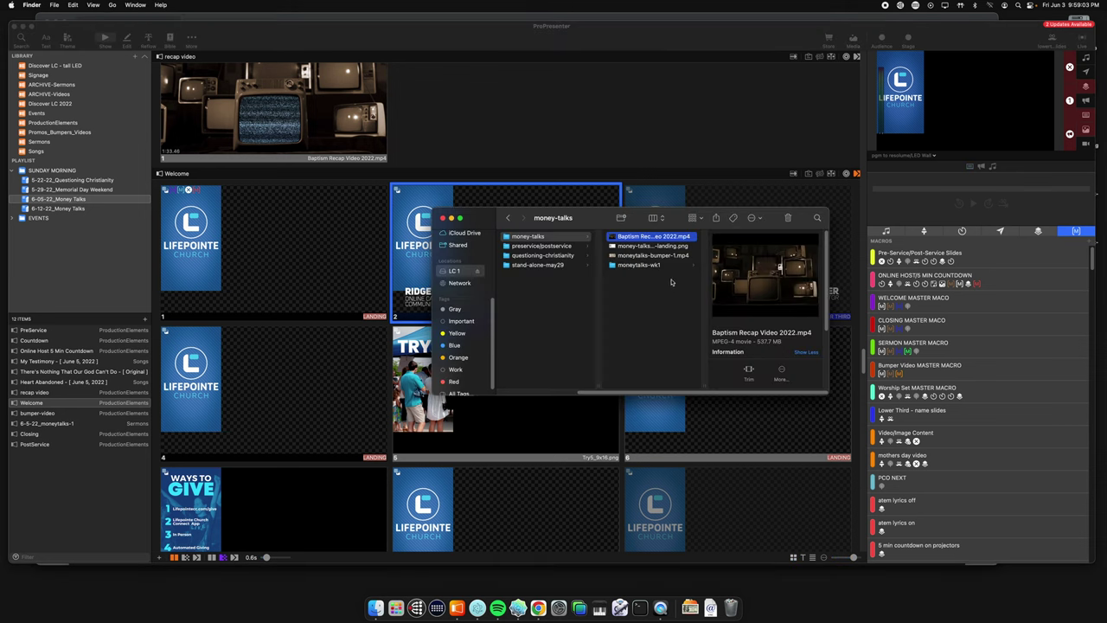
pyautogui.click(654, 256)
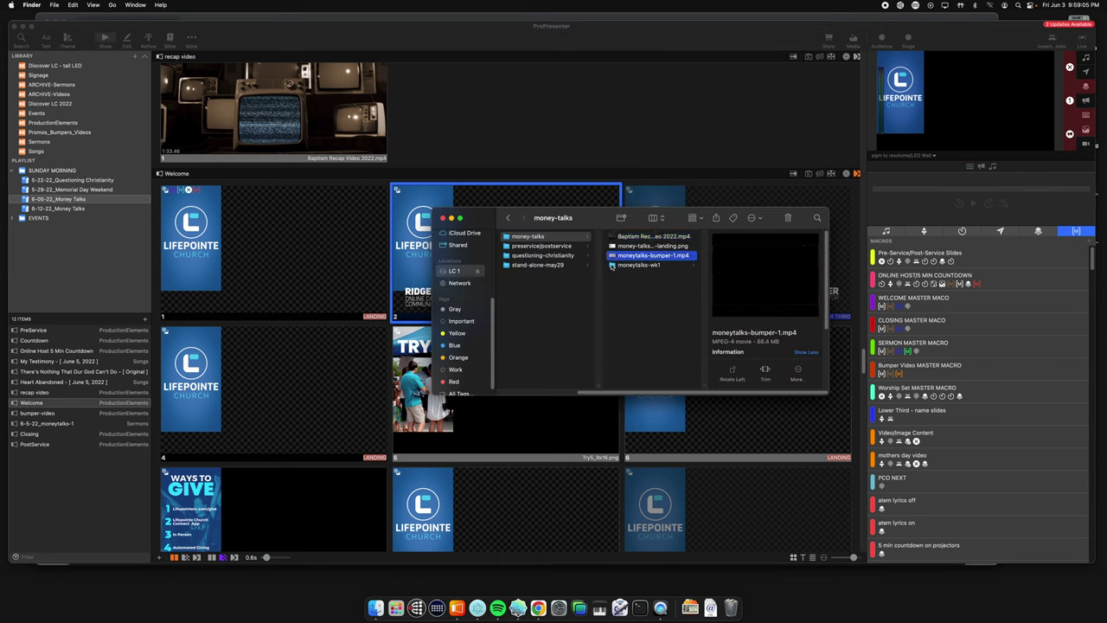
pyautogui.click(667, 246)
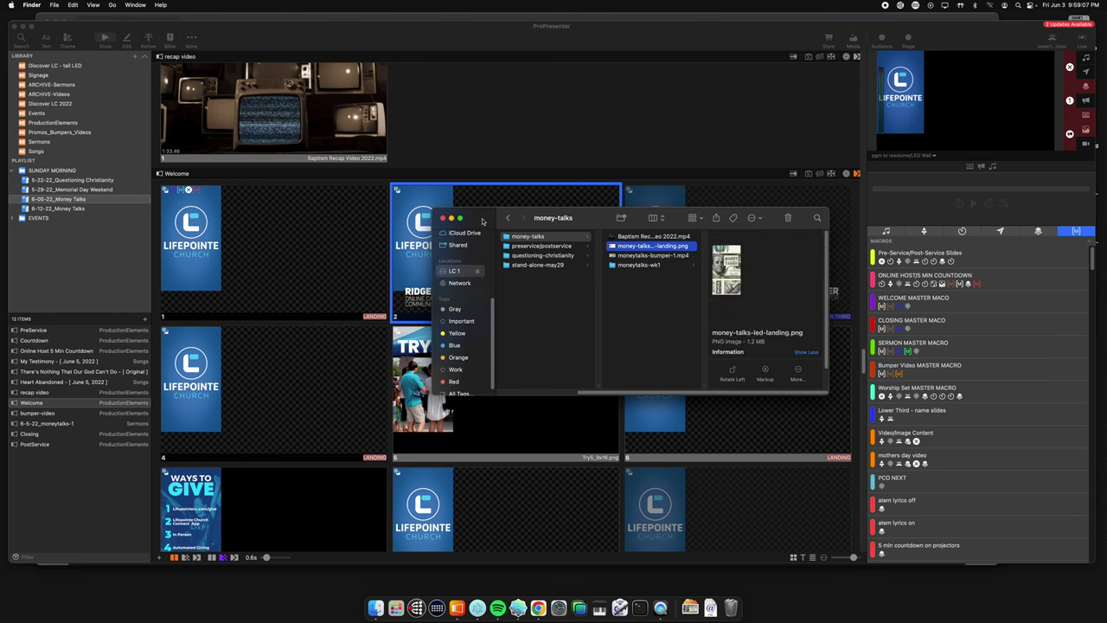
# Try placing money-talks-led-landing.png from Finder on the second Welcome slide in ProPresenter and show that slide live
pyautogui.moveTo(482, 221); pyautogui.dragTo(703, 269)
pyautogui.moveTo(830, 296); pyautogui.dragTo(557, 247)
pyautogui.click(558, 242)
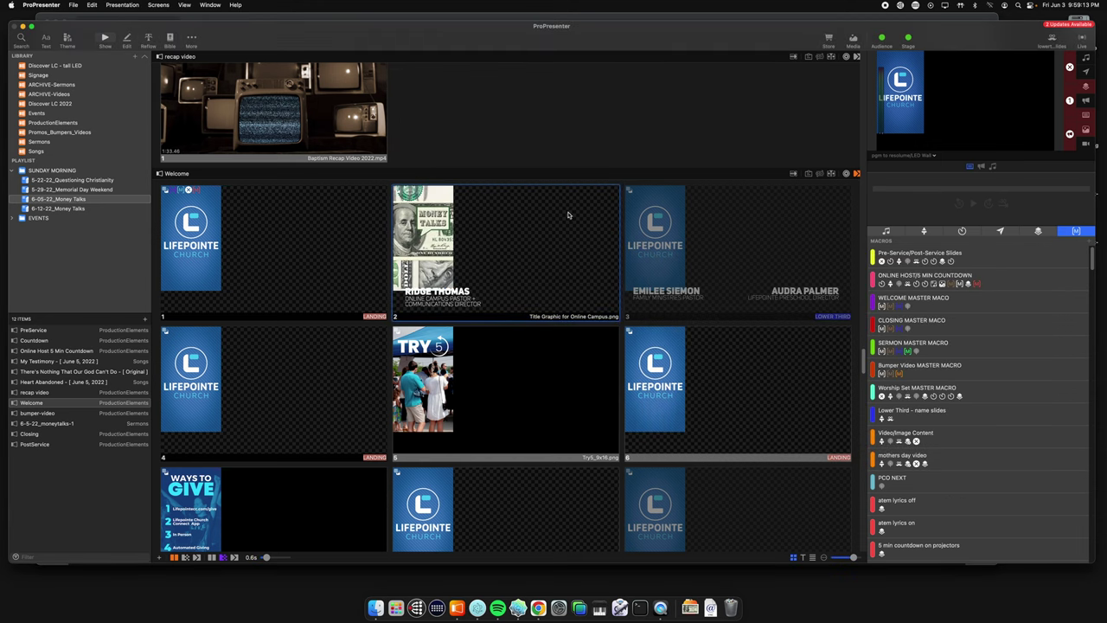
pyautogui.click(488, 218)
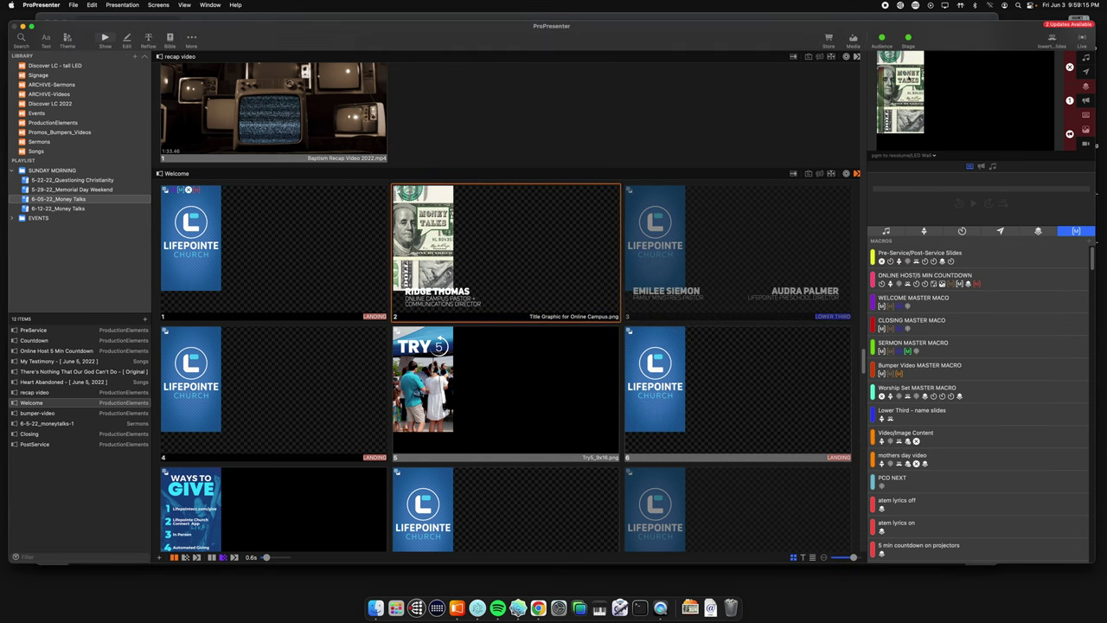
# Open the second Welcome slide in the editor to examine its image and text layers, and return to the slide view
pyautogui.rightClick(465, 230)
pyautogui.click(441, 147)
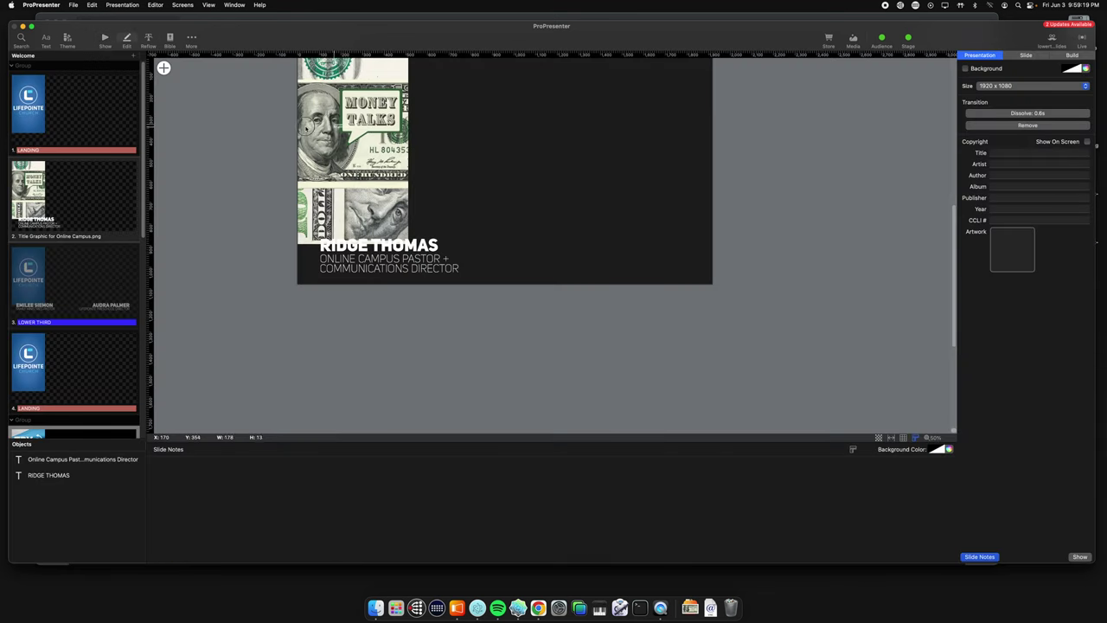
pyautogui.click(105, 40)
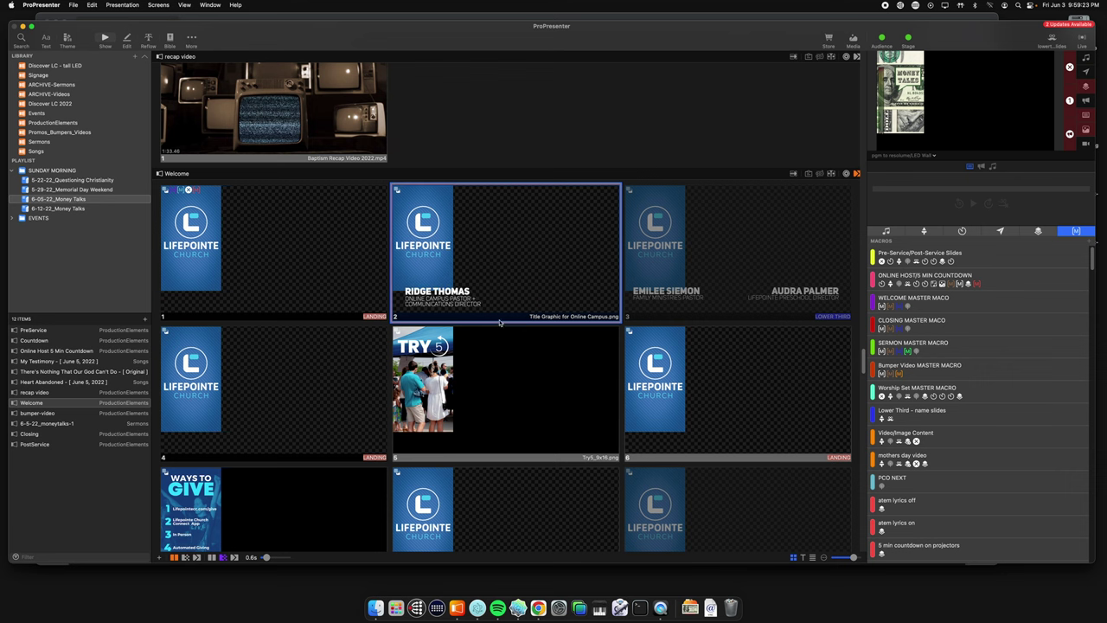
# Show the first, second and fourth Welcome slides live in turn, skipping the disabled third one
pyautogui.scroll(-2, 499, 322)
pyautogui.click(308, 226)
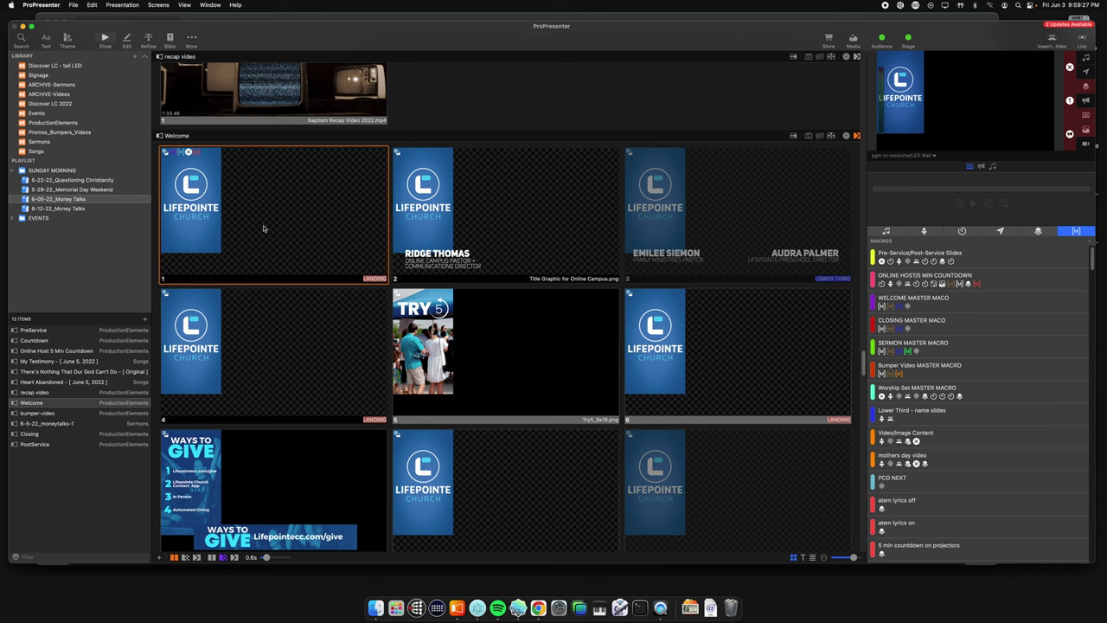
pyautogui.press('Right')
pyautogui.scroll(-1, 325, 206)
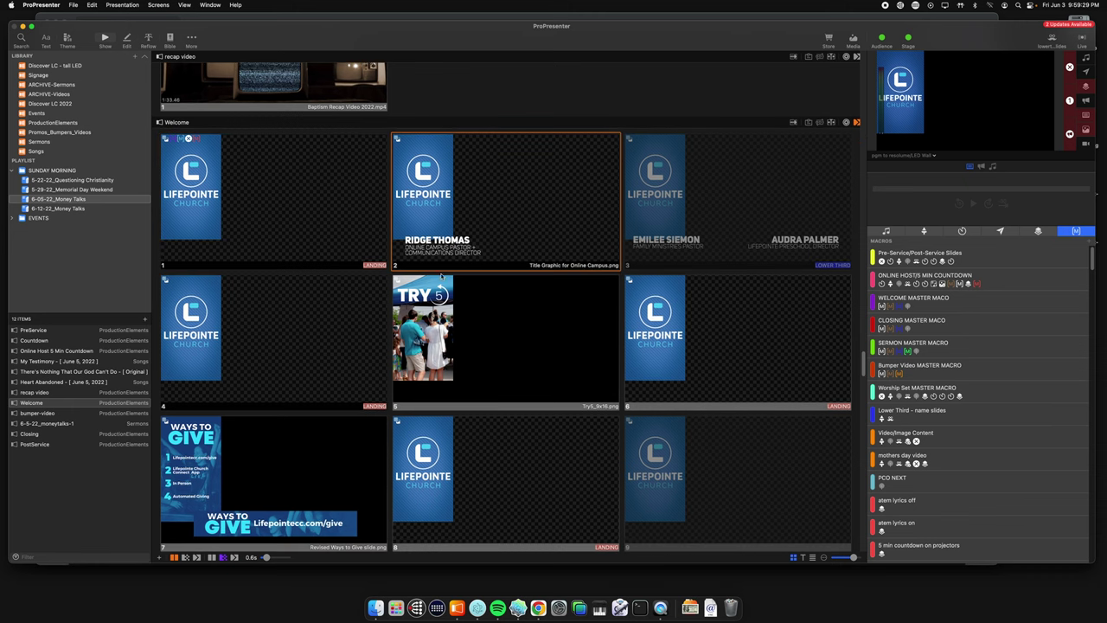
pyautogui.press('Right')
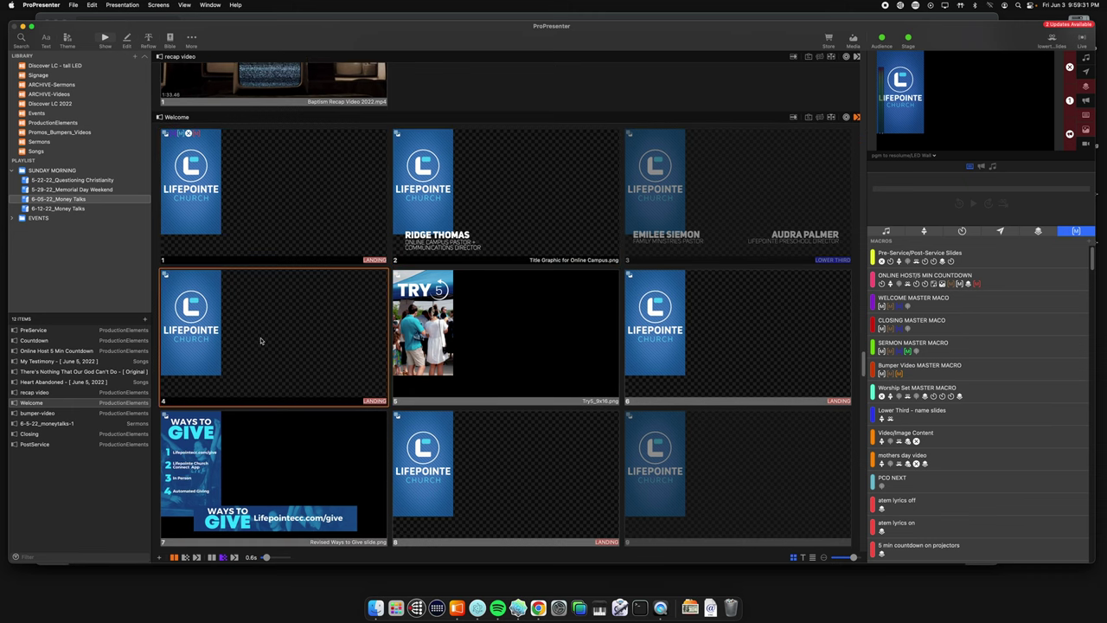
# Look up the Enable option of the third Welcome slide
pyautogui.rightClick(692, 191)
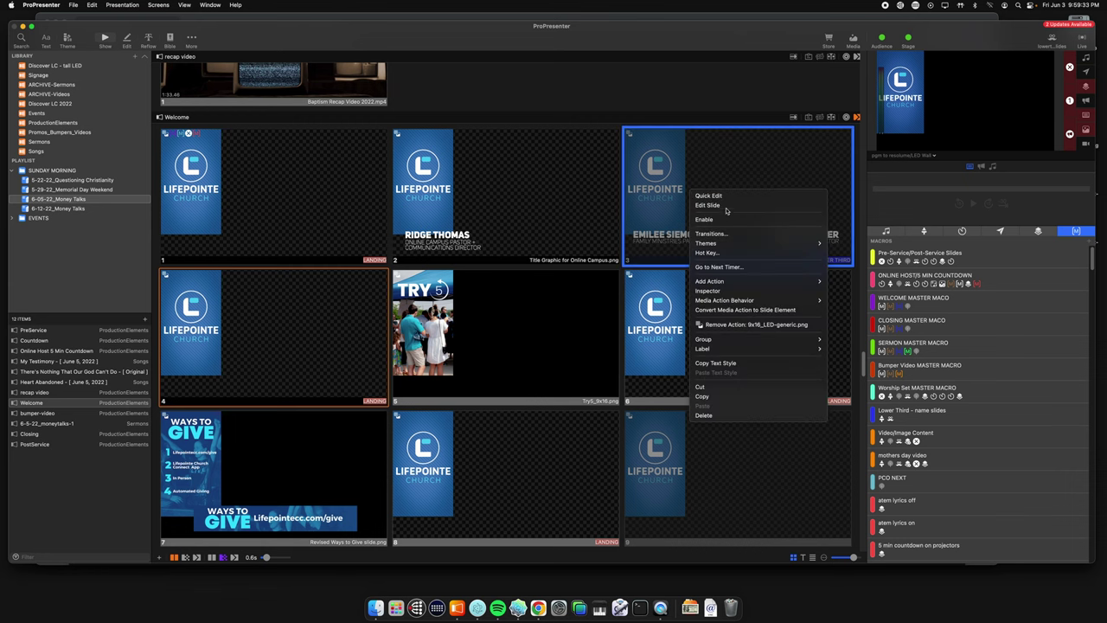
pyautogui.click(656, 114)
pyautogui.rightClick(721, 175)
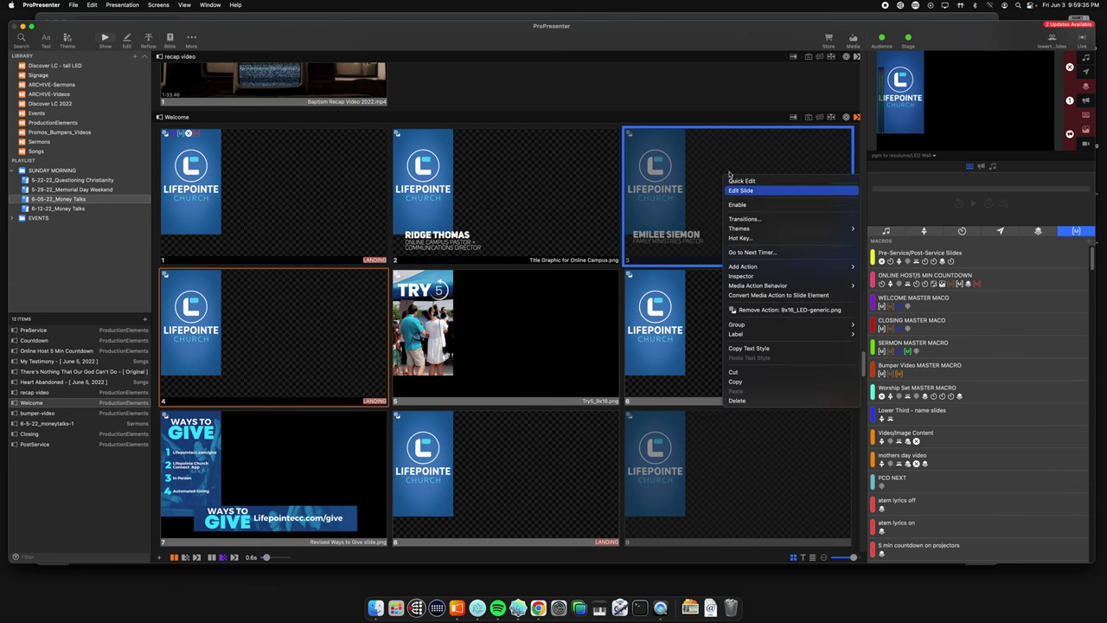
pyautogui.click(731, 201)
# Show the Try 5 slide, the LANDING slide after it and the Ways to Give slide live in turn
pyautogui.scroll(-3, 488, 226)
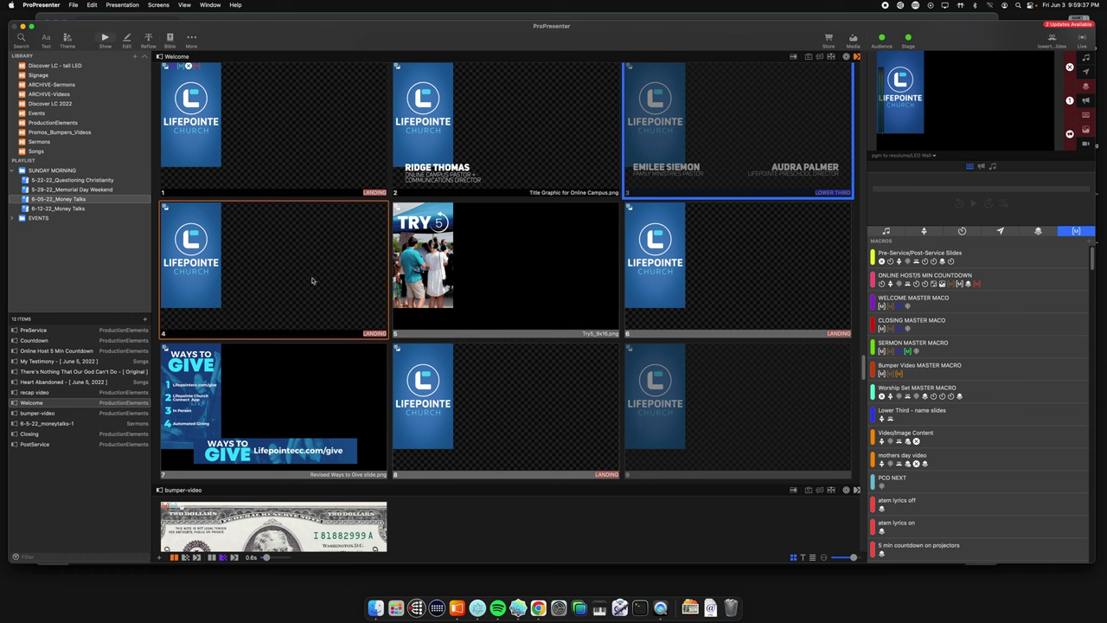
pyautogui.click(474, 272)
pyautogui.click(661, 288)
pyautogui.scroll(-4, 678, 277)
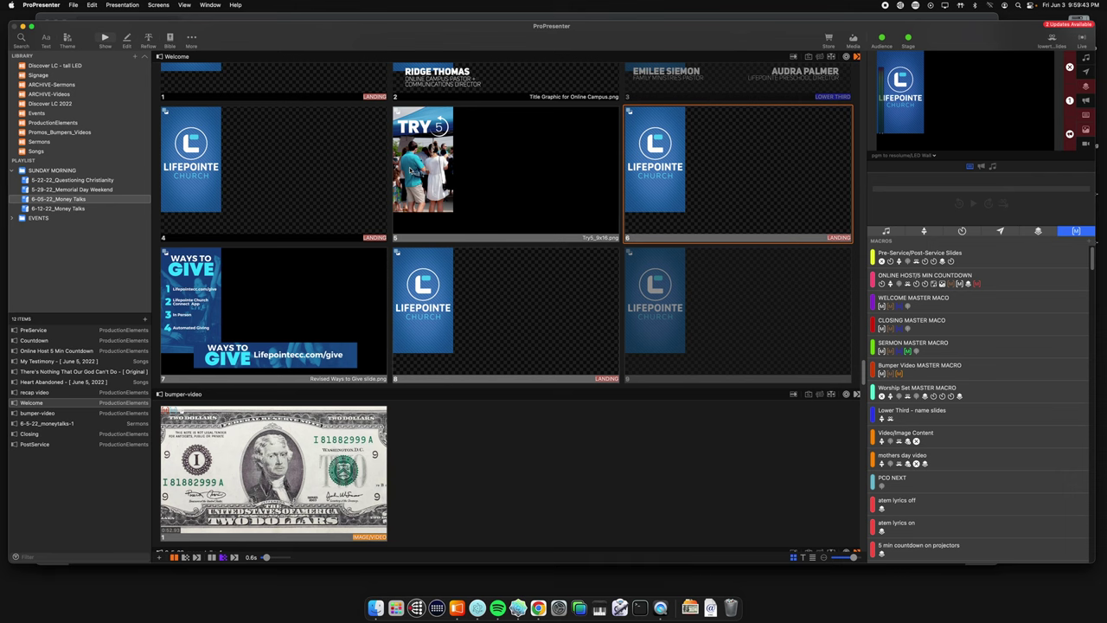
pyautogui.scroll(-3, 262, 240)
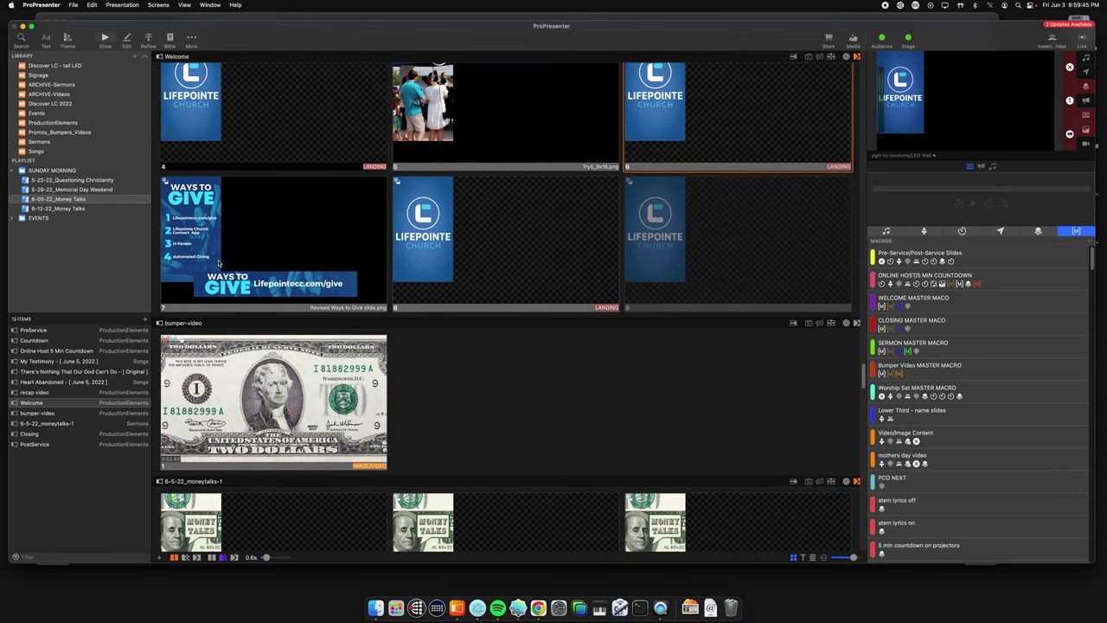
pyautogui.click(205, 253)
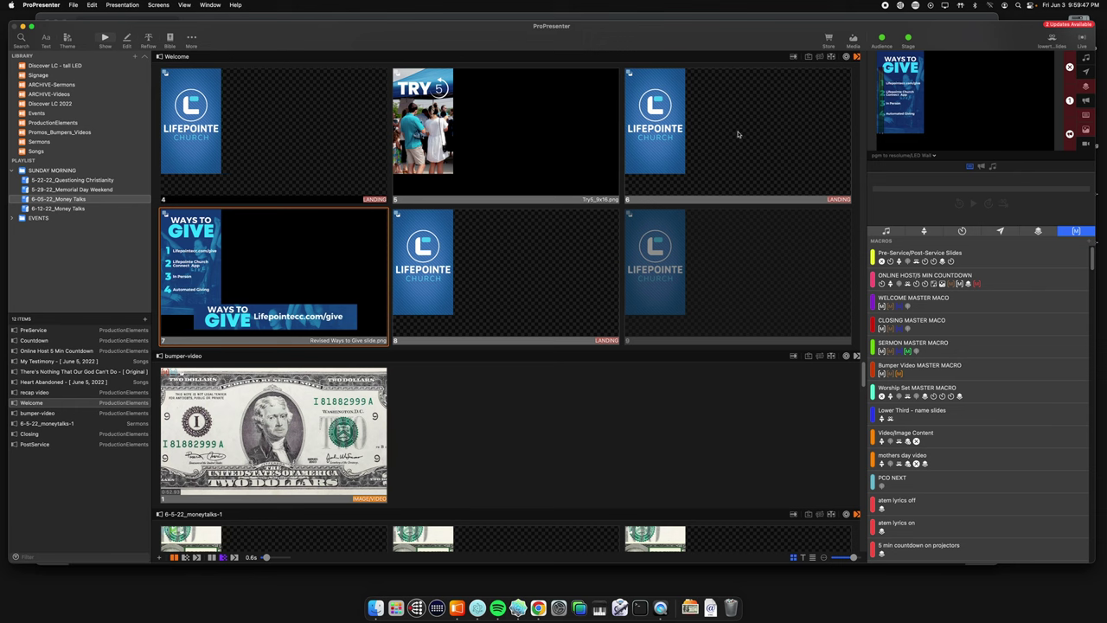
# Switch the output preview from the LED wall to the pgm to hub/atem output
pyautogui.click(911, 156)
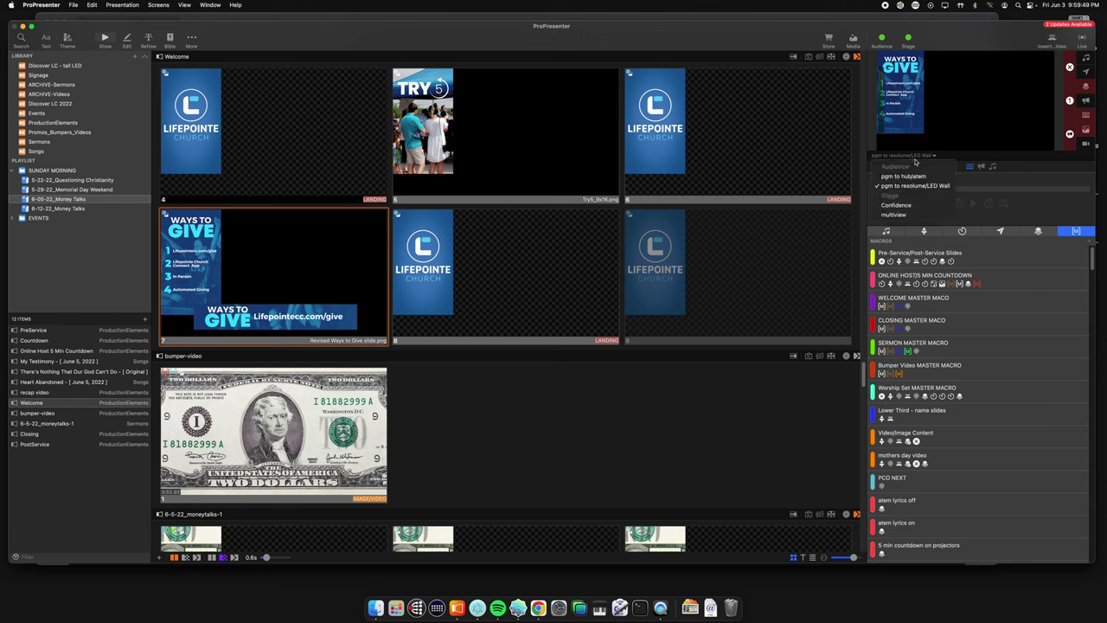
pyautogui.click(907, 143)
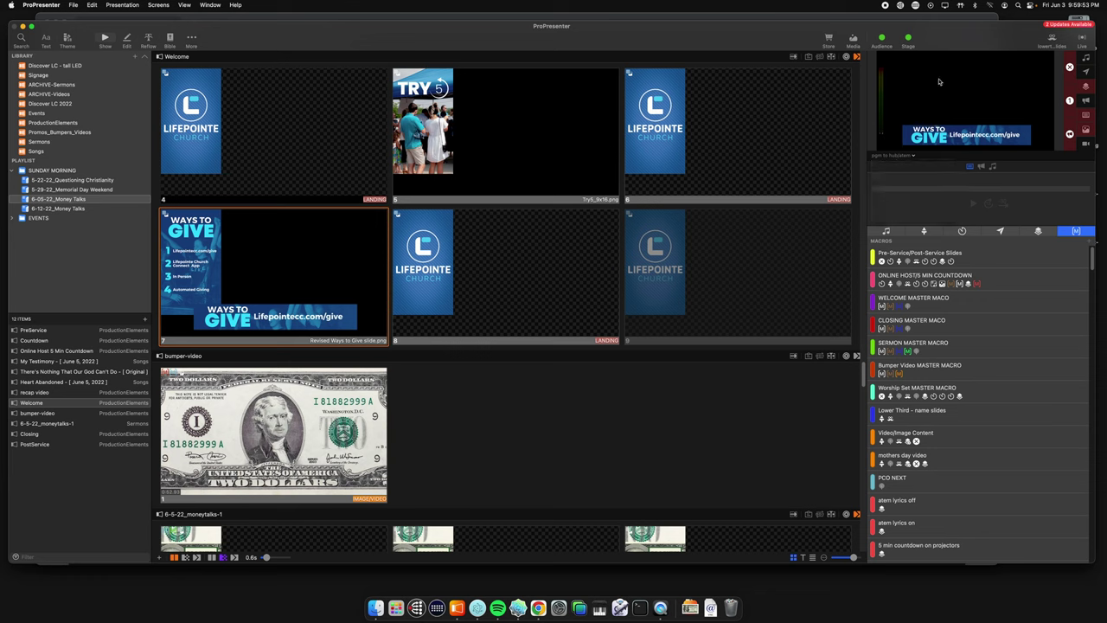
pyautogui.click(898, 155)
pyautogui.click(715, 53)
# Open the Ways to Give slide in the editor, try moving the Giving Lower third.png object and undo the move
pyautogui.rightClick(248, 260)
pyautogui.click(268, 273)
pyautogui.click(443, 249)
pyautogui.moveTo(439, 246); pyautogui.dragTo(430, 238)
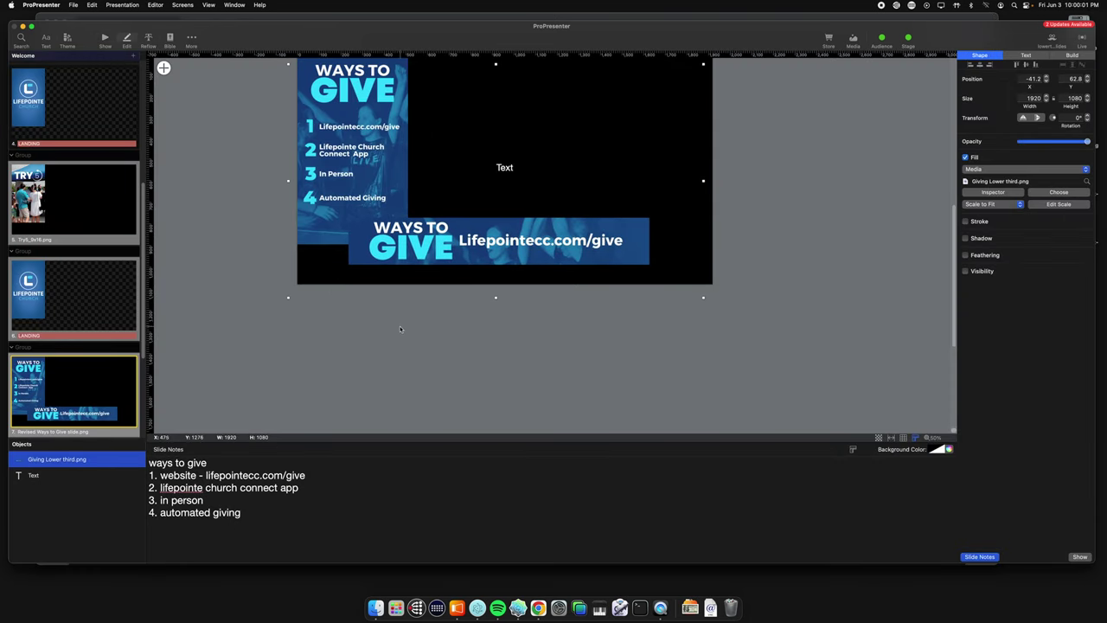
pyautogui.press('cmd+z')
# Highlight the list of giving methods in the Ways to Give slide notes and return to the slide view
pyautogui.click(242, 528)
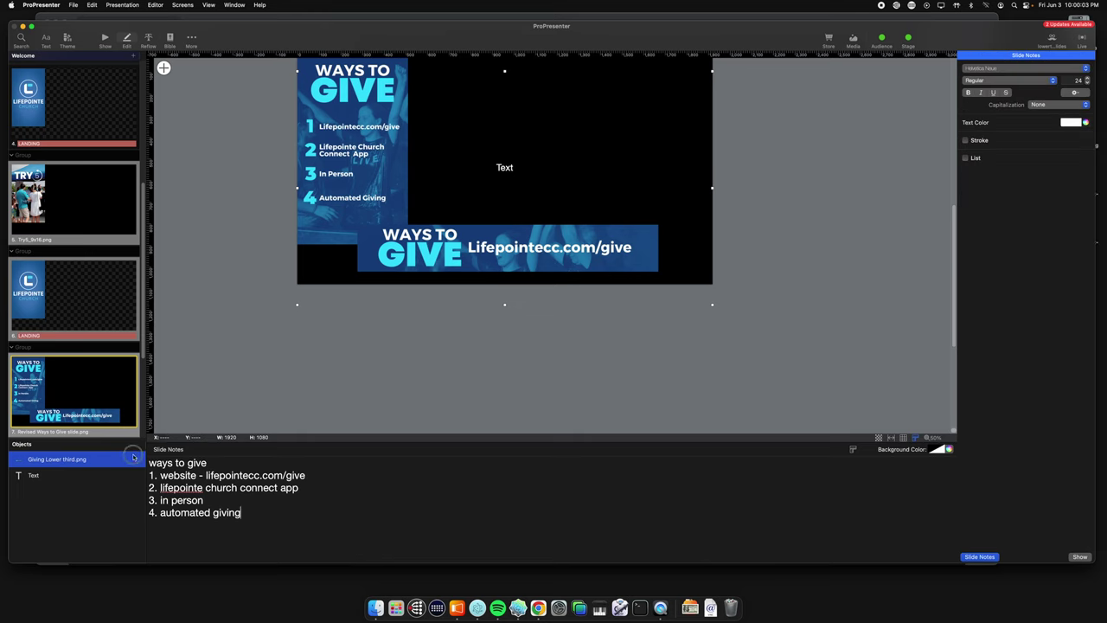
pyautogui.moveTo(279, 525); pyautogui.dragTo(149, 458)
pyautogui.click(248, 527)
pyautogui.press('super+a')
pyautogui.click(242, 532)
pyautogui.moveTo(252, 523); pyautogui.dragTo(148, 460)
pyautogui.click(415, 338)
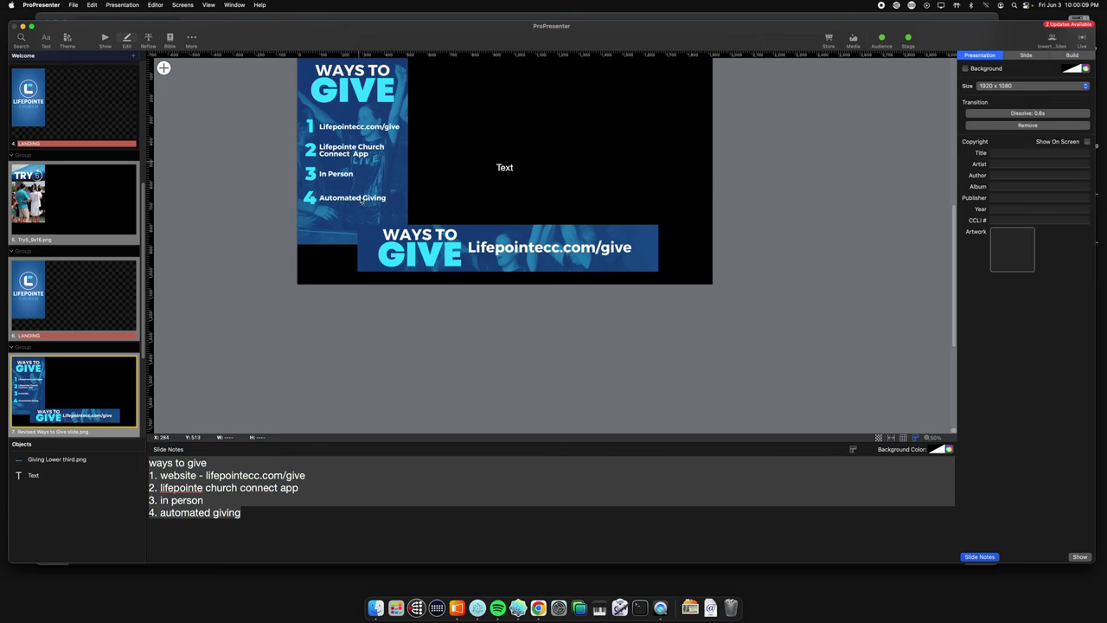
pyautogui.click(105, 38)
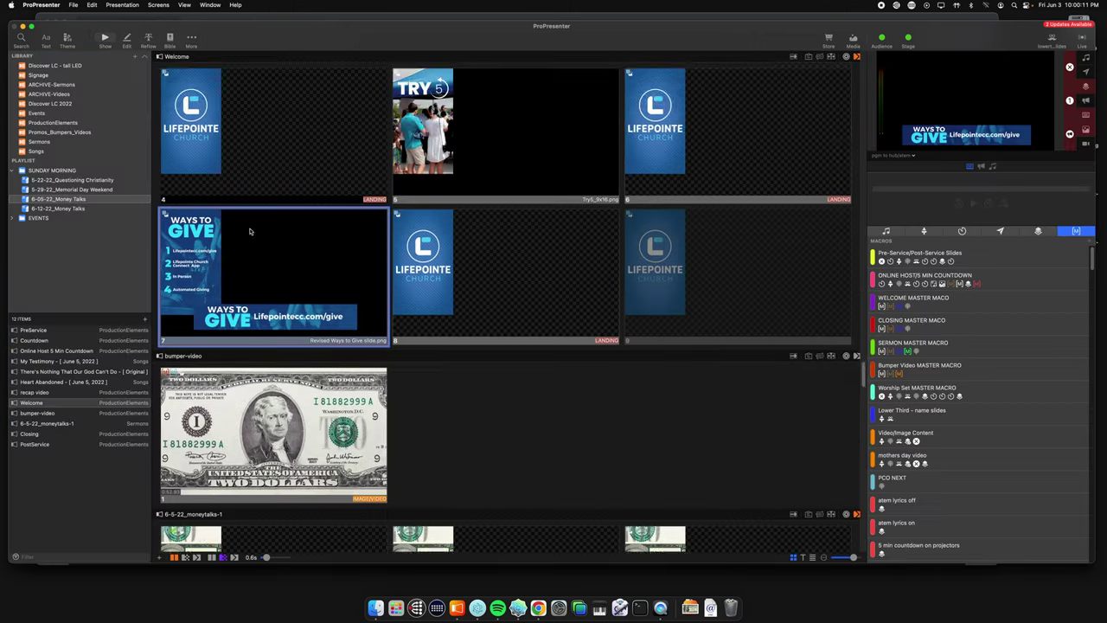
# Show the first 6-5-22_moneytalks-1 slide live and inspect the PCO NEXT and SERMON MASTER MACRO actions attached to it
pyautogui.scroll(-5, 418, 222)
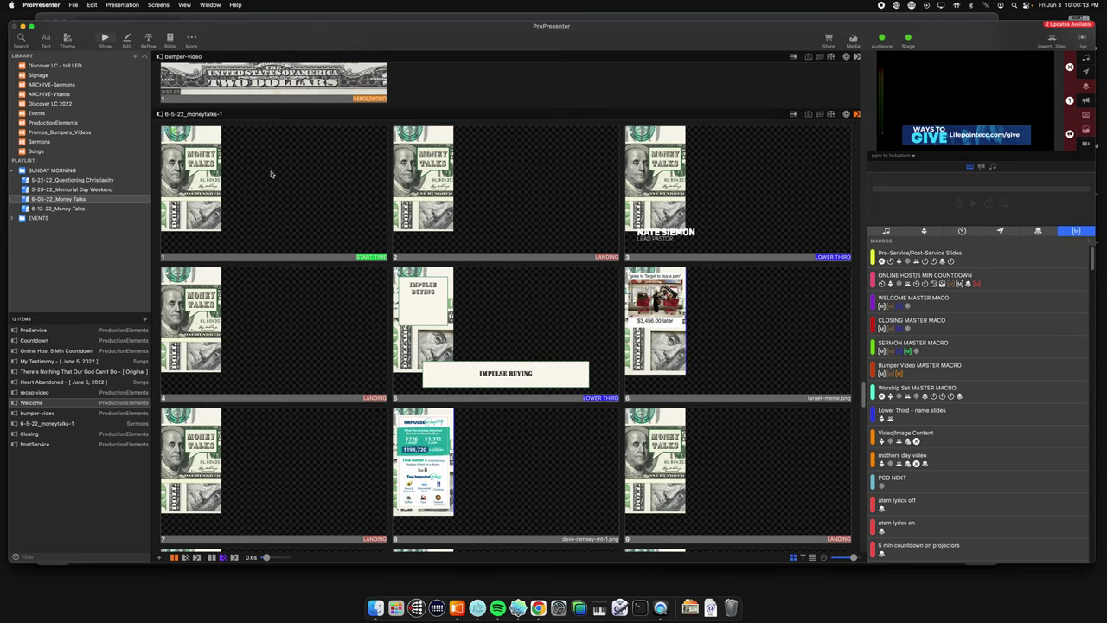
pyautogui.click(271, 174)
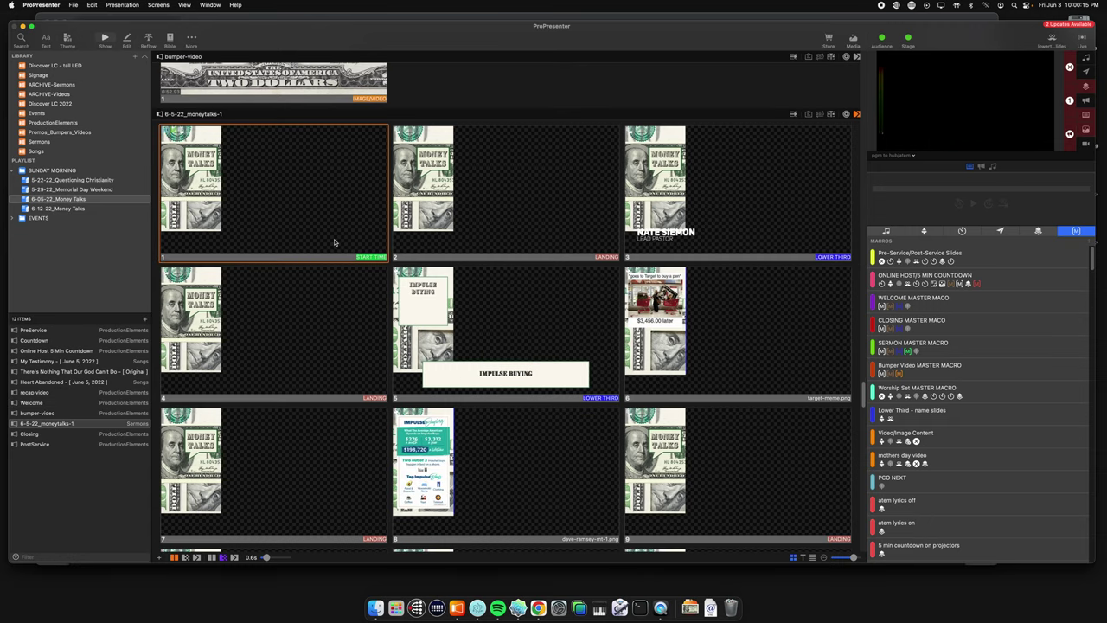
pyautogui.rightClick(256, 152)
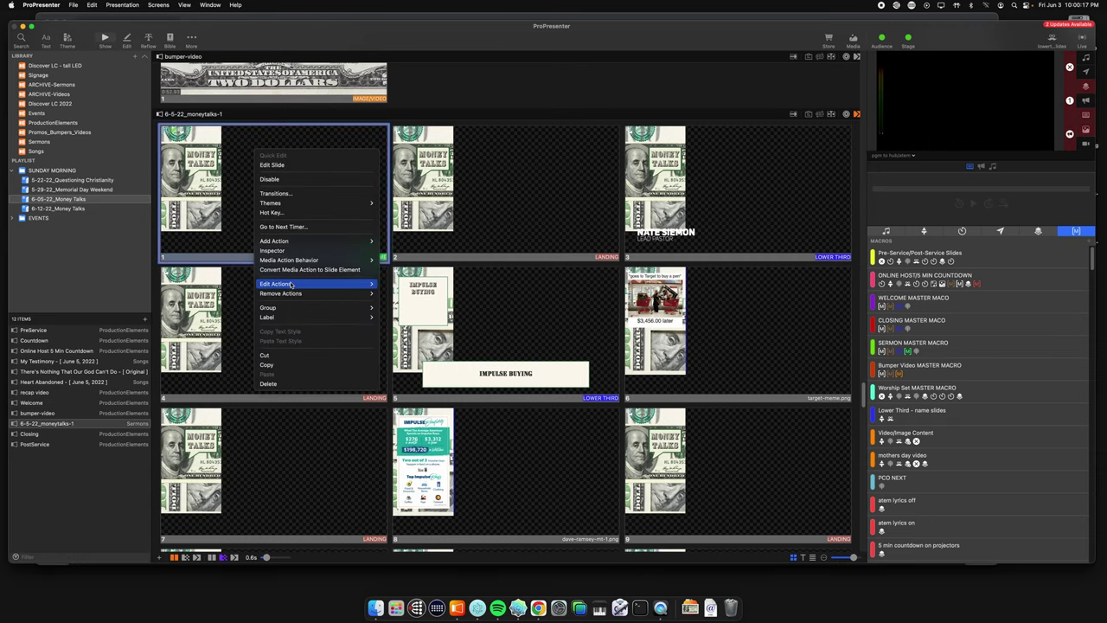
pyautogui.moveTo(292, 284)
pyautogui.moveTo(443, 295)
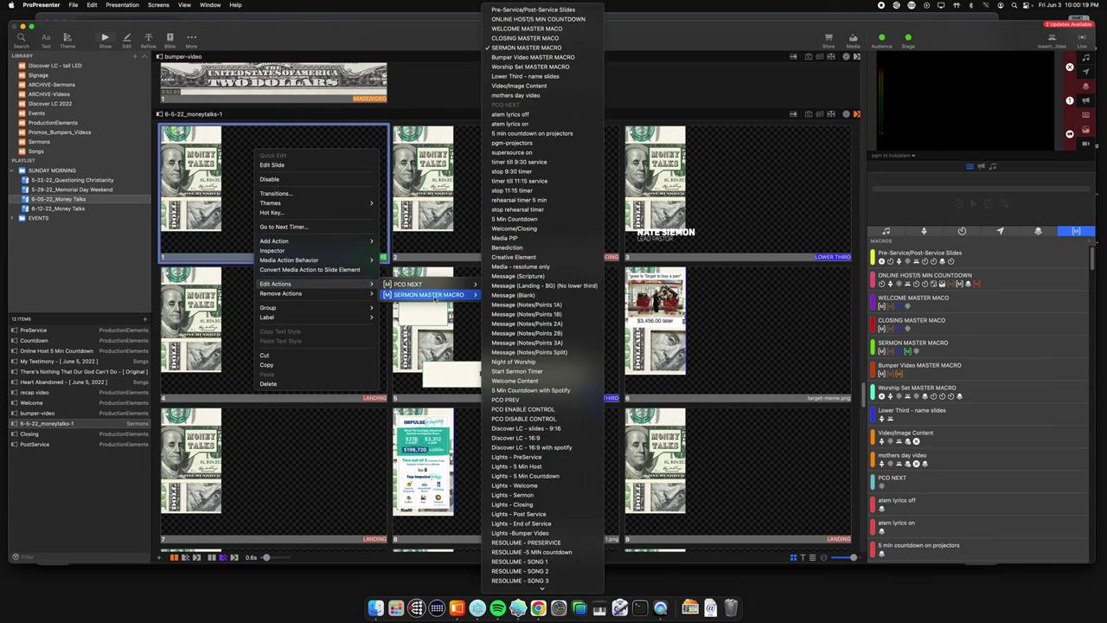
pyautogui.click(452, 83)
# Switch to the remote desktop in Chrome, check Resolume's output, and examine the moneytalks-sermon preset in Lightkey's Sermon cue
pyautogui.click(537, 607)
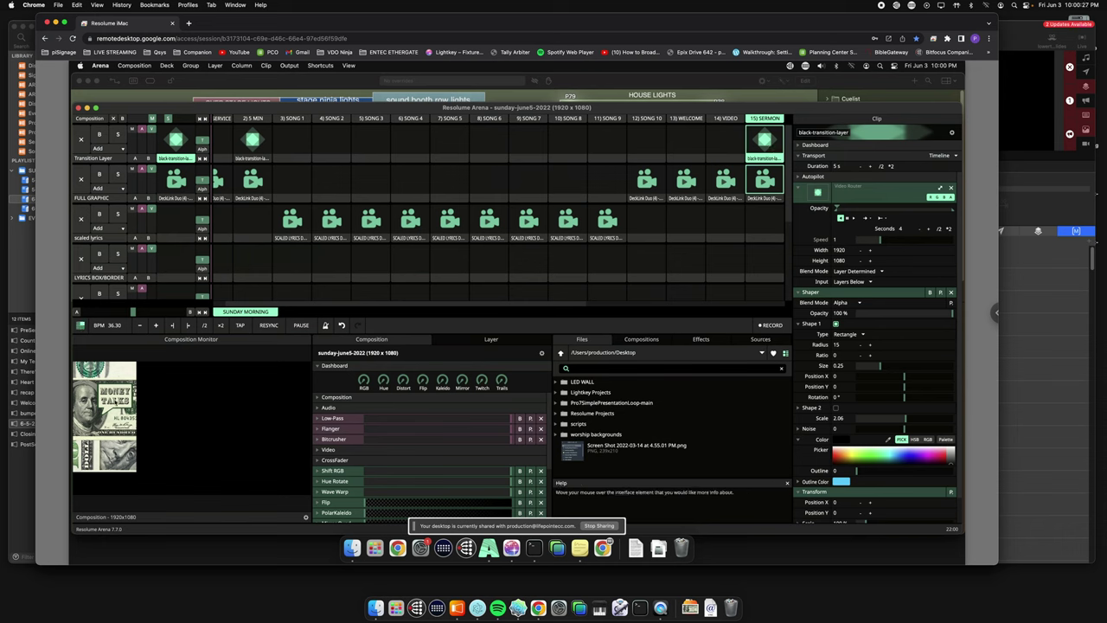
pyautogui.click(266, 81)
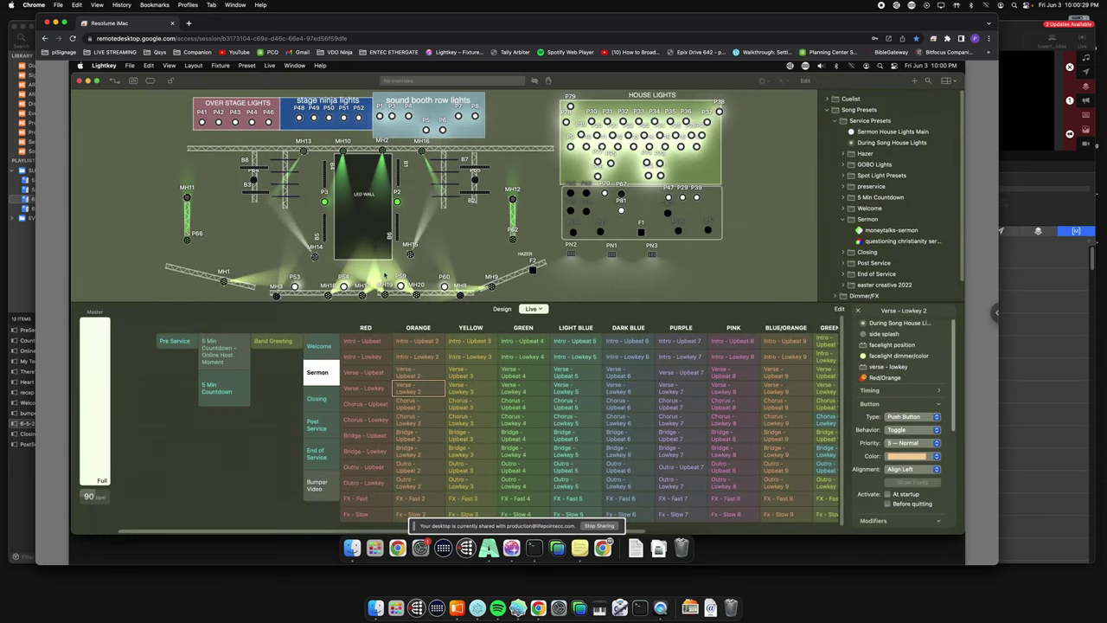
pyautogui.click(318, 375)
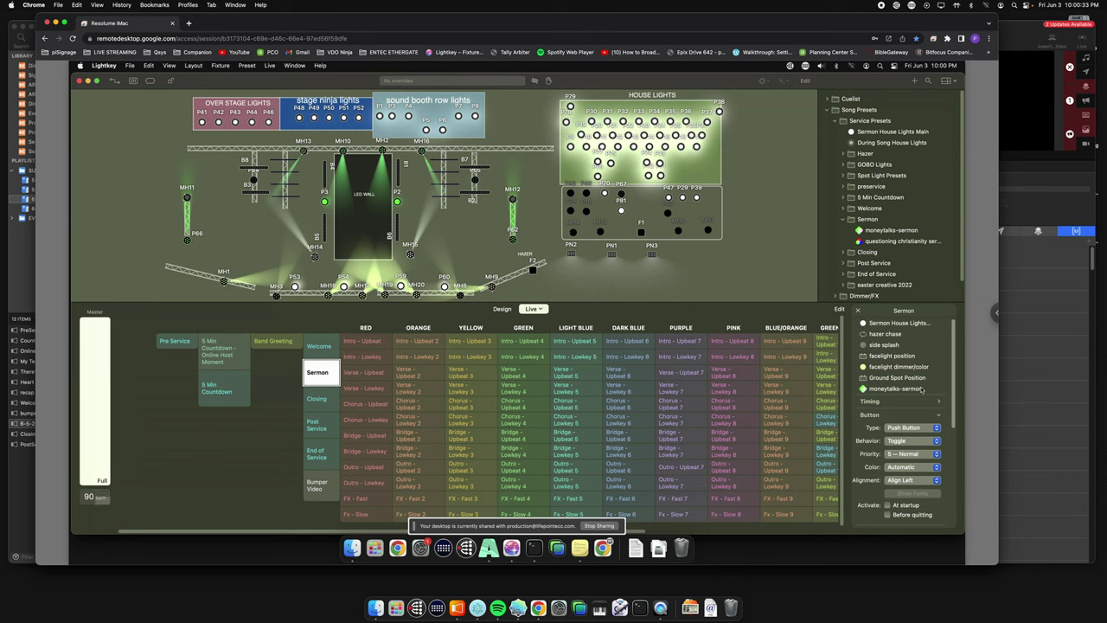
pyautogui.moveTo(890, 391)
pyautogui.click(889, 389)
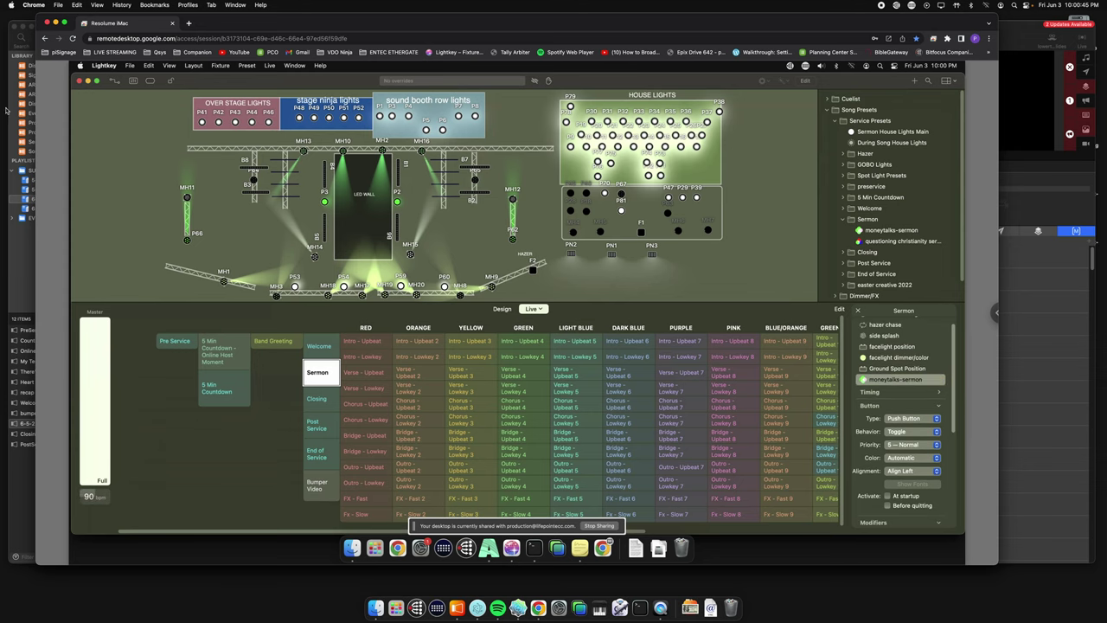
# Return to ProPresenter and show the second through fifth 6-5-22_moneytalks-1 slides live, ending on Impulse Buying
pyautogui.click(14, 245)
pyautogui.click(173, 180)
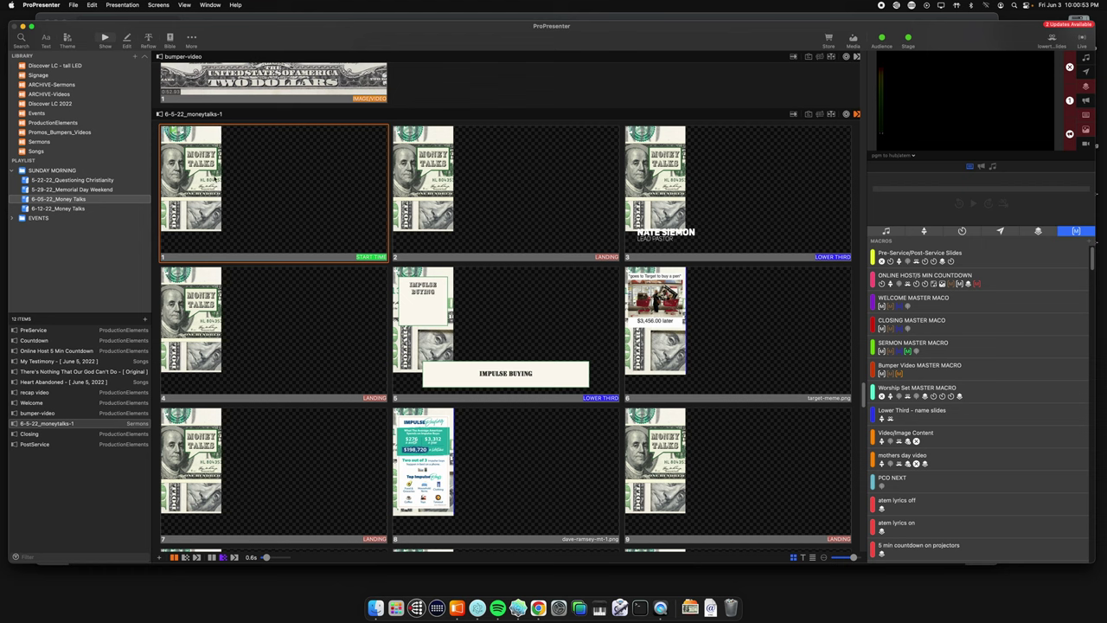
pyautogui.click(498, 176)
pyautogui.click(683, 230)
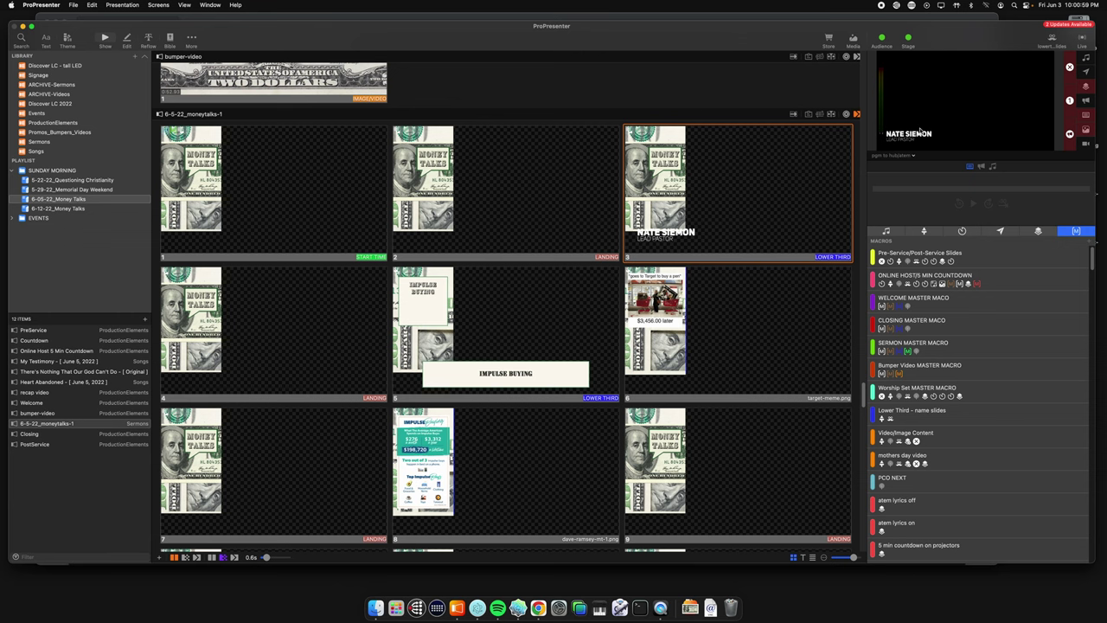
pyautogui.scroll(-2, 688, 126)
pyautogui.click(301, 305)
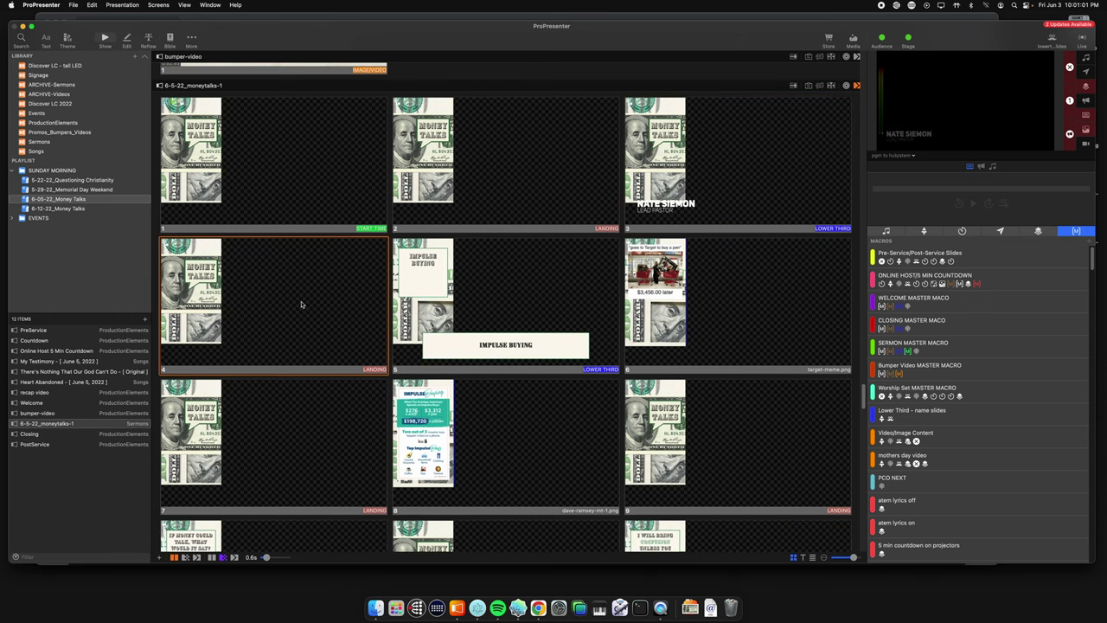
pyautogui.click(472, 284)
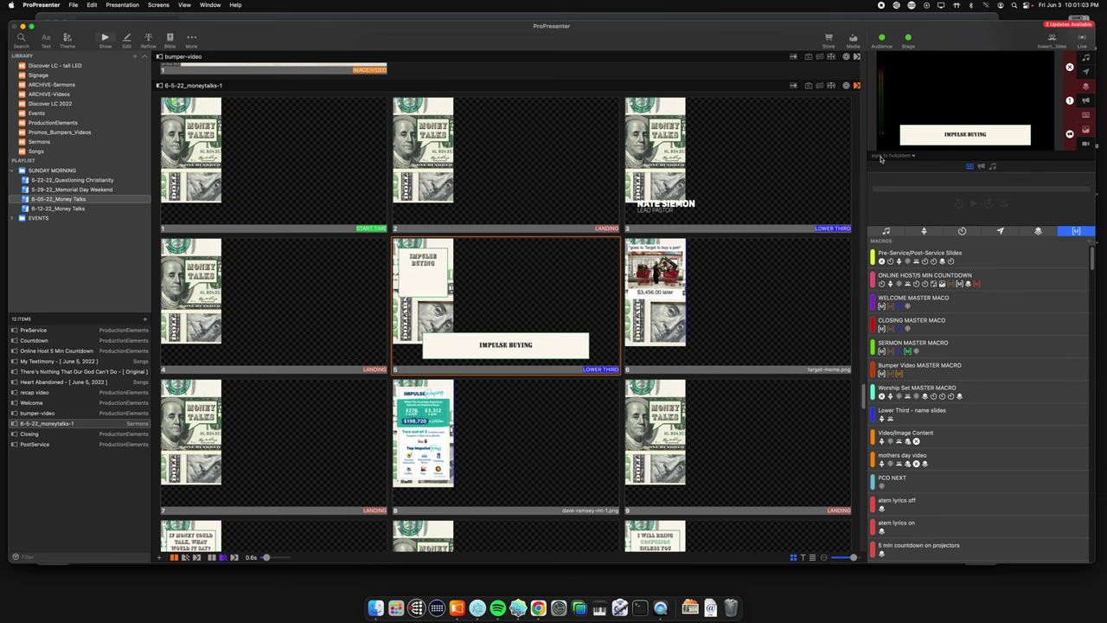
# Preview the Impulse Buying slide on the pgm to resolume/LED Wall output and on the Confidence screen
pyautogui.click(907, 155)
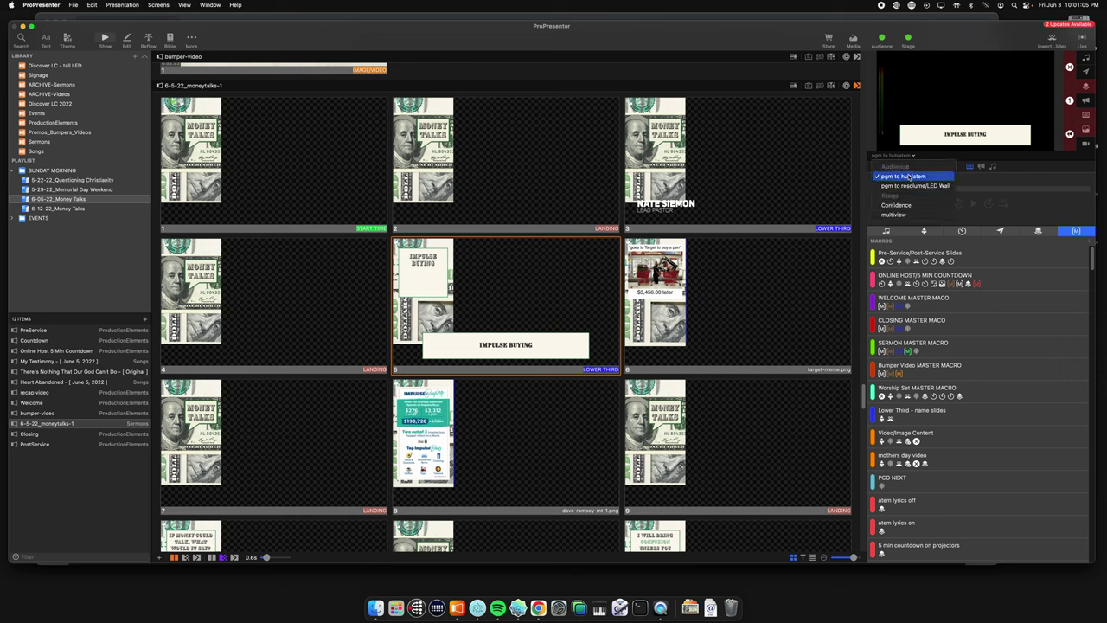
pyautogui.click(908, 184)
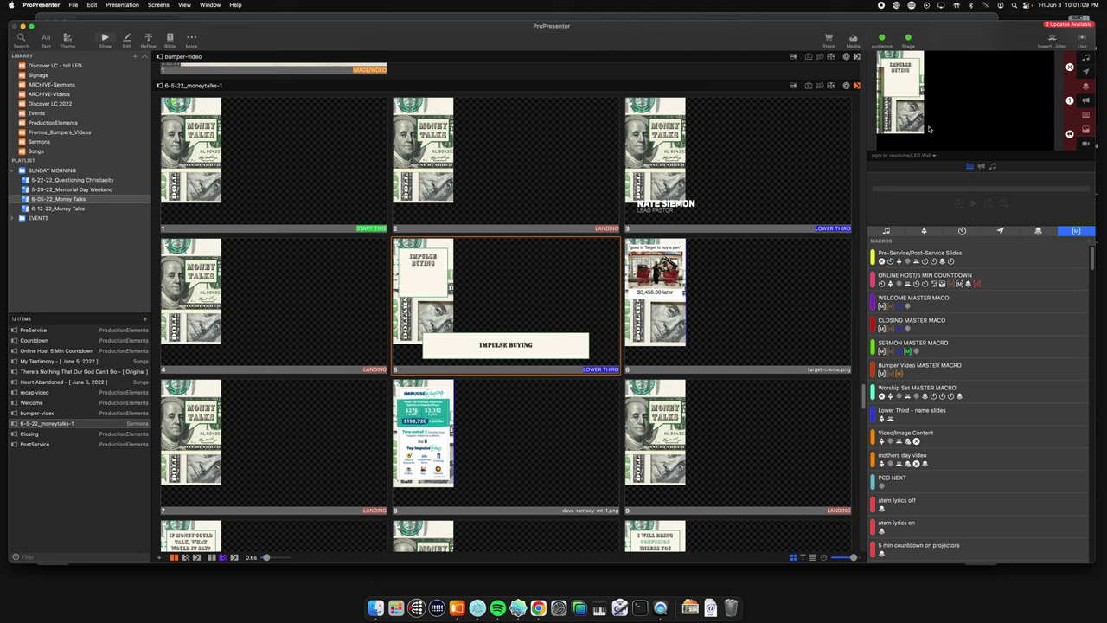
pyautogui.click(912, 159)
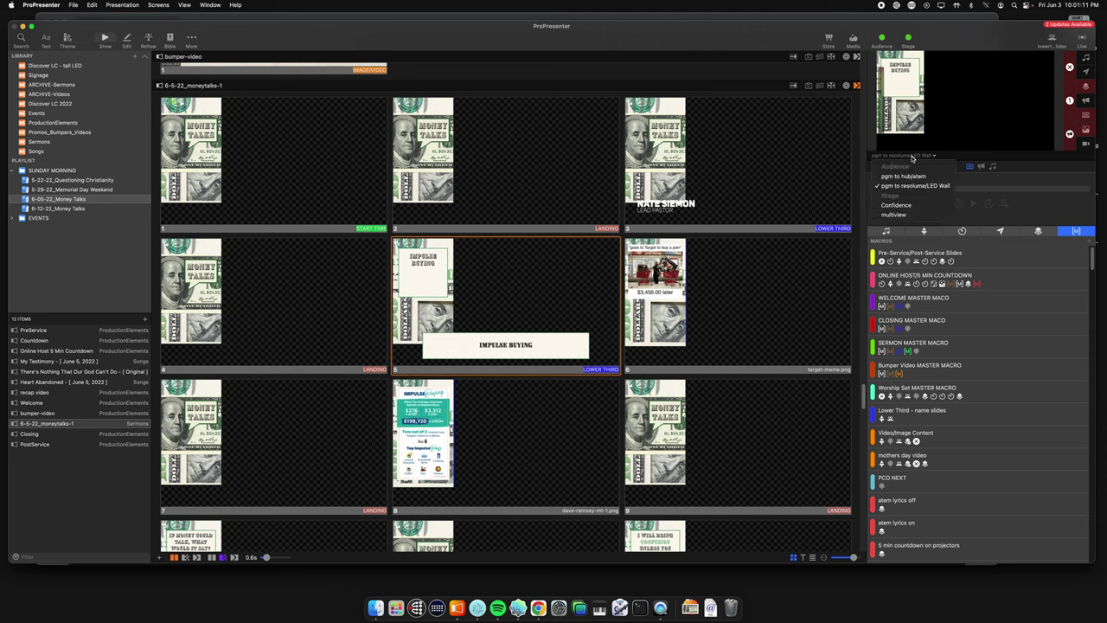
pyautogui.click(899, 207)
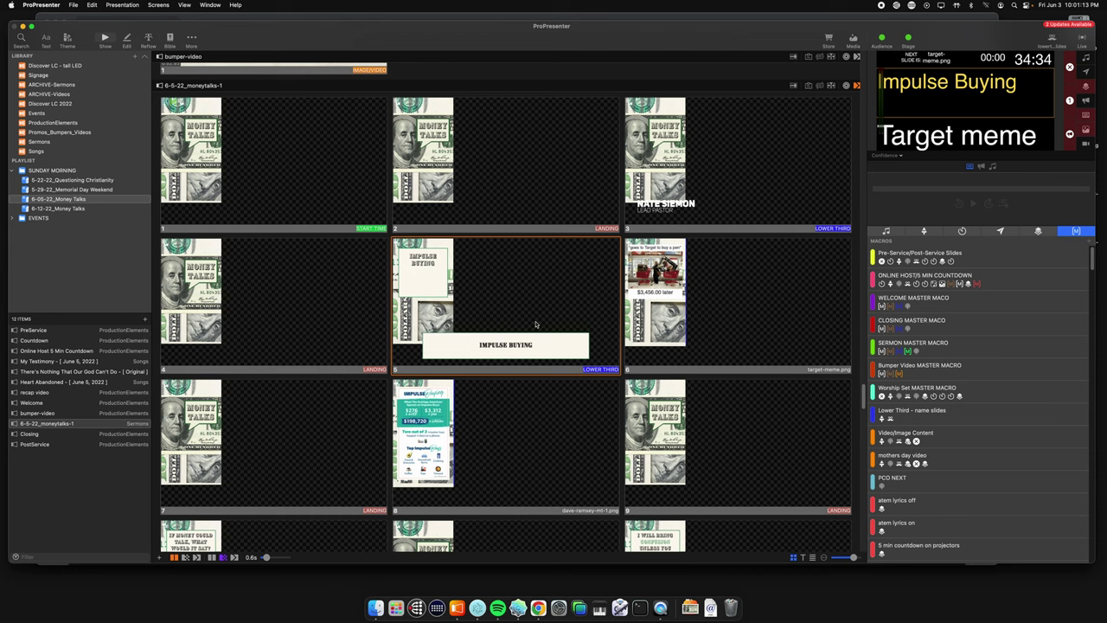
# Open the Impulse Buying slide in the editor, undo the accidental shift of its lower-third image, and examine its slide notes
pyautogui.rightClick(505, 310)
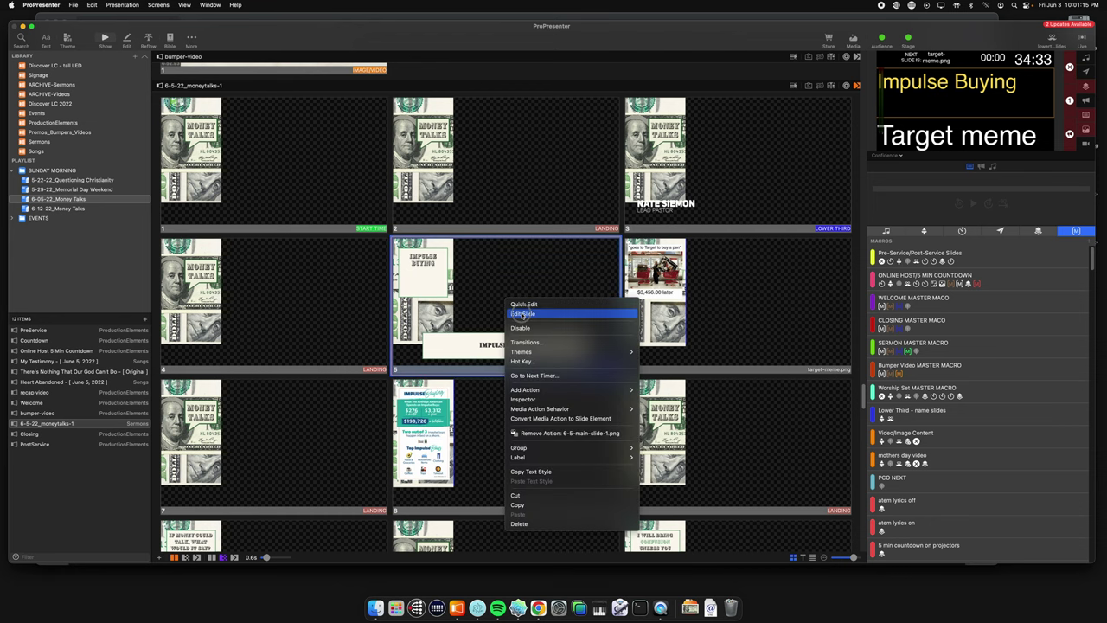
pyautogui.click(519, 311)
pyautogui.click(463, 244)
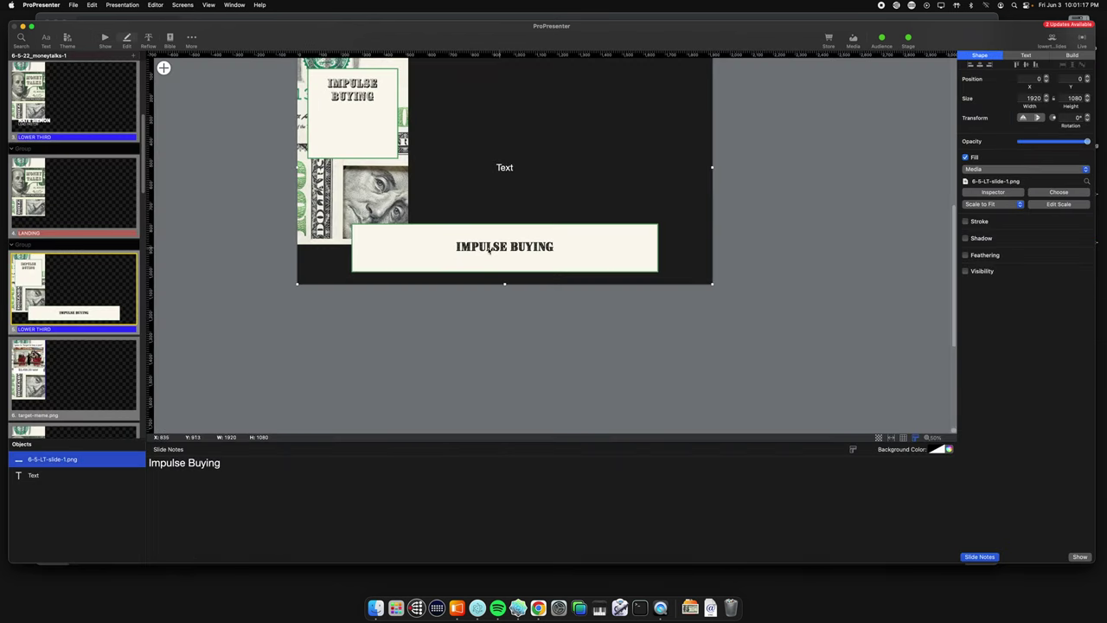
pyautogui.moveTo(484, 242); pyautogui.dragTo(470, 240)
pyautogui.press('super+z')
pyautogui.click(259, 514)
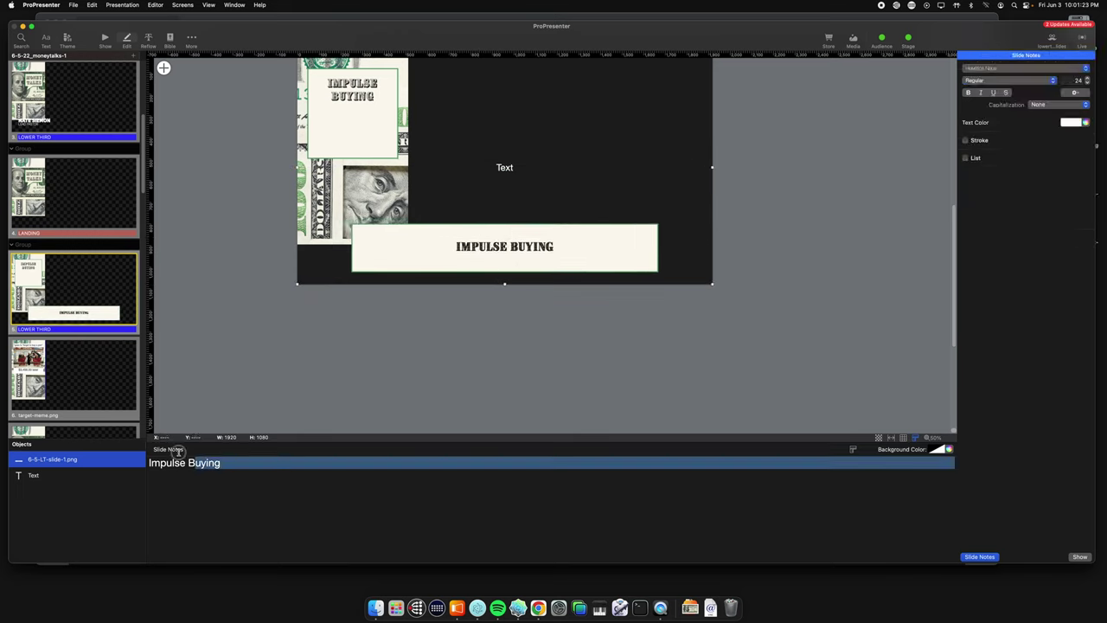
# Open the first Haggai 1:5-7 slide in the editor and examine the verse text in its slide notes
pyautogui.scroll(-1, 74, 274)
pyautogui.scroll(-10, 73, 274)
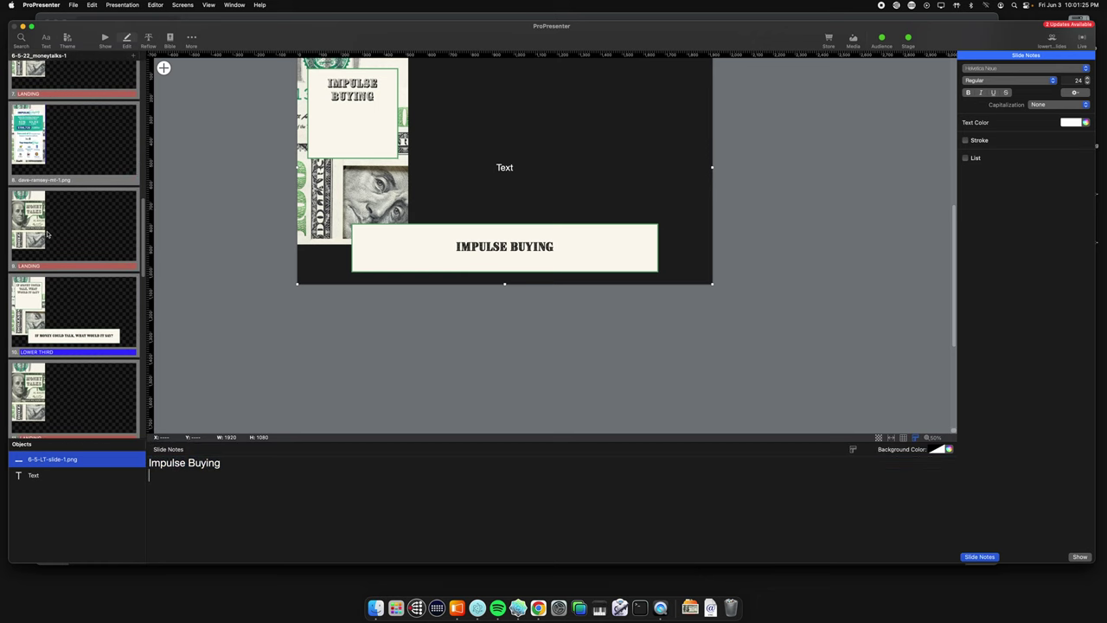
pyautogui.scroll(-5, 48, 231)
pyautogui.click(62, 208)
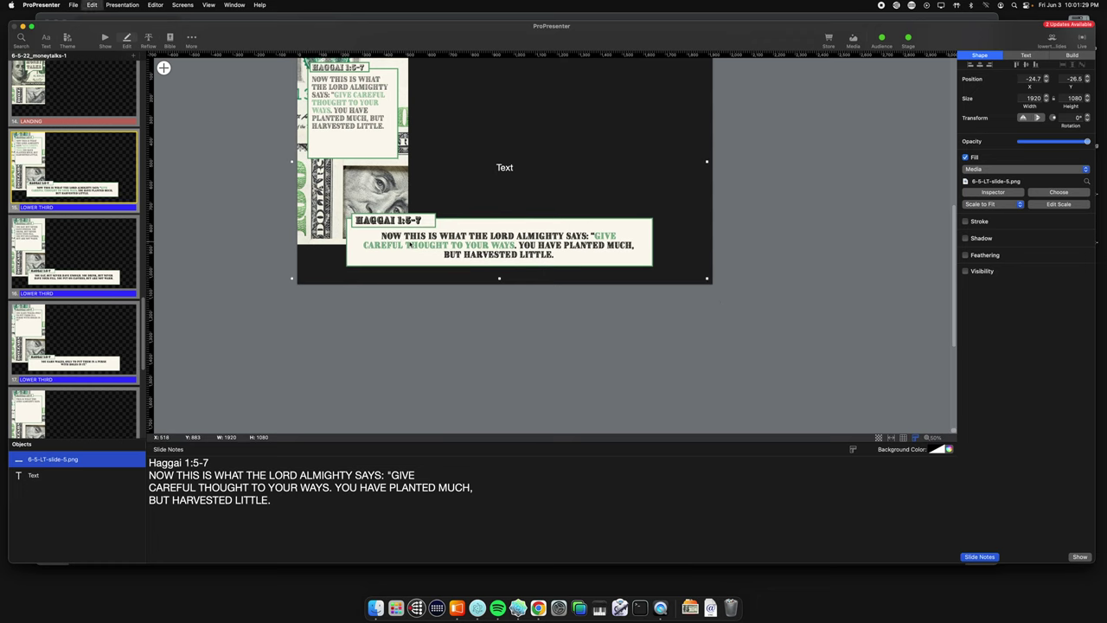
pyautogui.click(330, 536)
pyautogui.press('super+a')
pyautogui.moveTo(281, 525); pyautogui.dragTo(131, 453)
pyautogui.click(274, 531)
pyautogui.moveTo(257, 524); pyautogui.dragTo(145, 457)
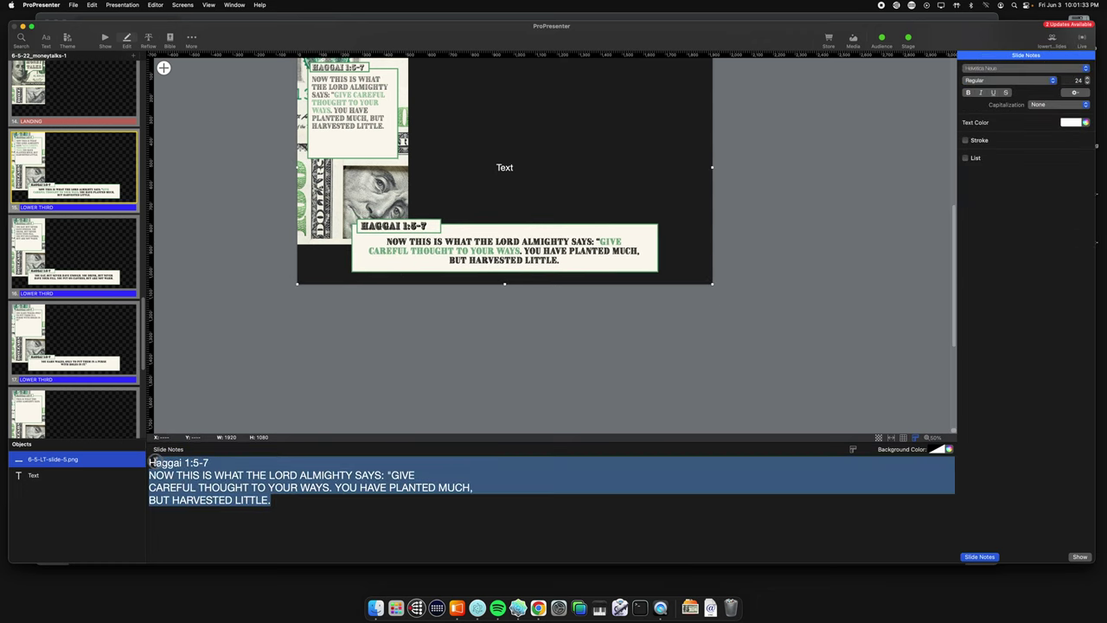
pyautogui.click(275, 539)
pyautogui.moveTo(275, 540); pyautogui.dragTo(139, 460)
pyautogui.click(338, 531)
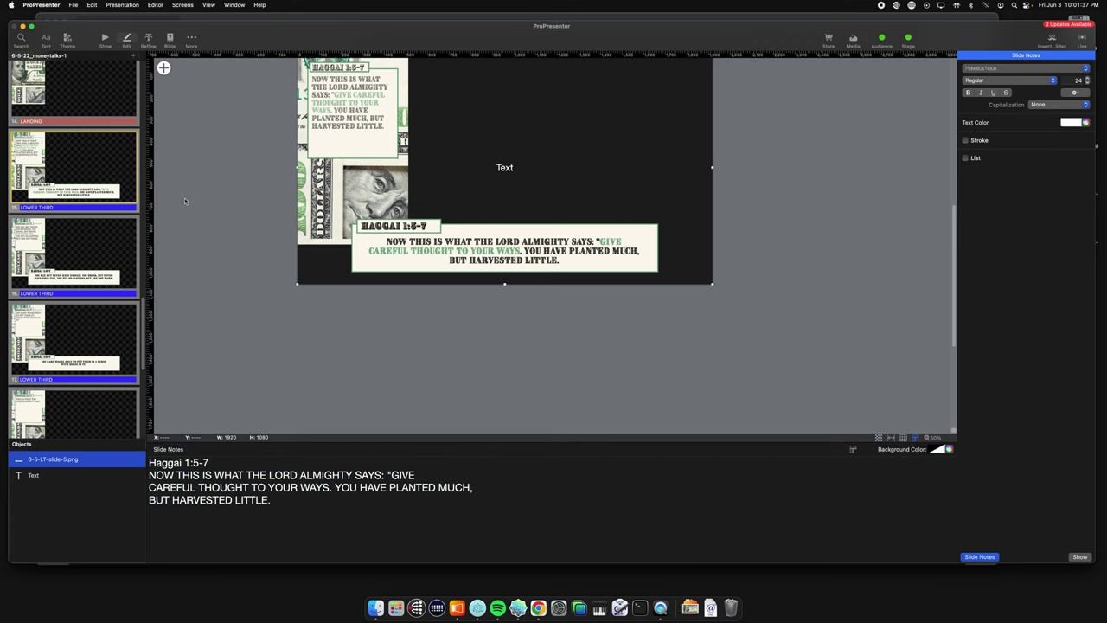
# Return to the slide grid and apply the LOWER THIRD label to the two Romans 12:2 slides, 23 and 24
pyautogui.click(105, 37)
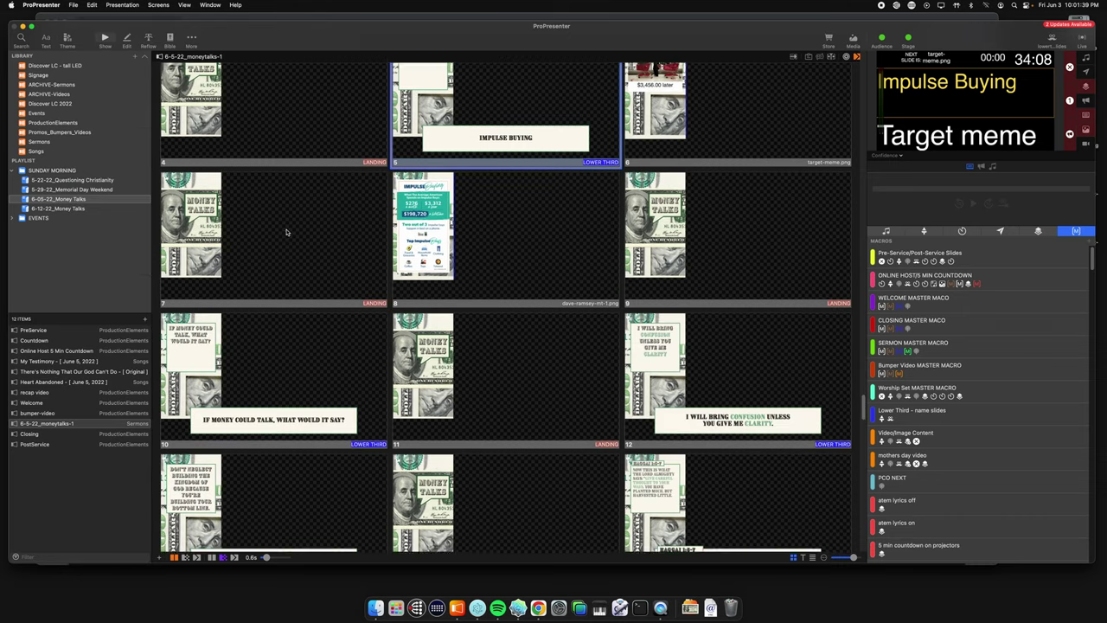
pyautogui.scroll(-4, 286, 232)
pyautogui.scroll(-15, 280, 228)
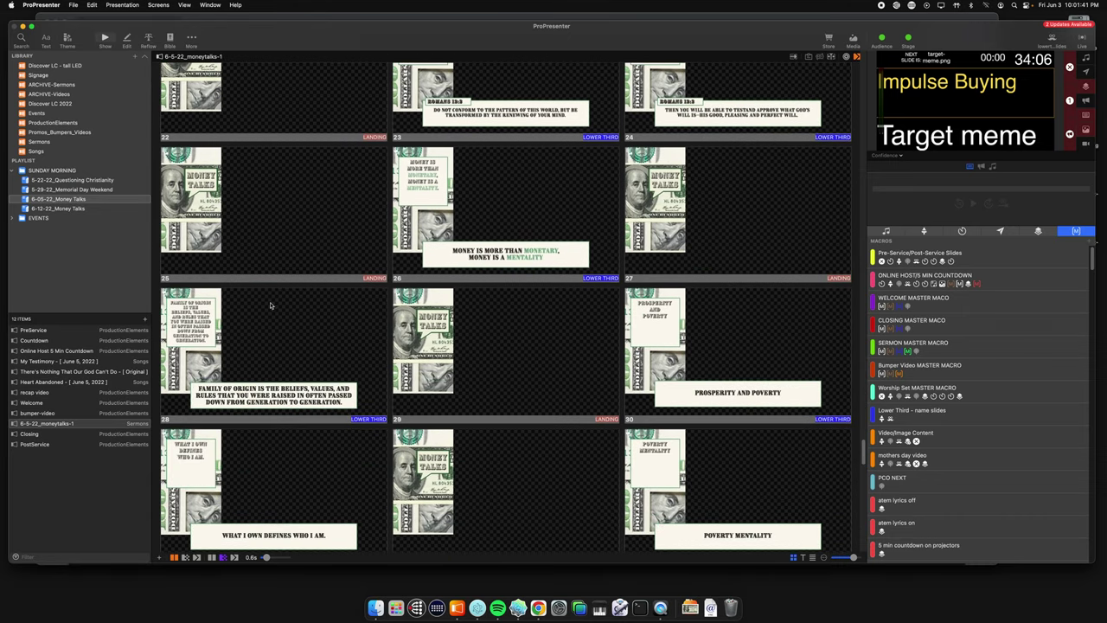
pyautogui.scroll(-2, 268, 332)
pyautogui.scroll(3, 260, 182)
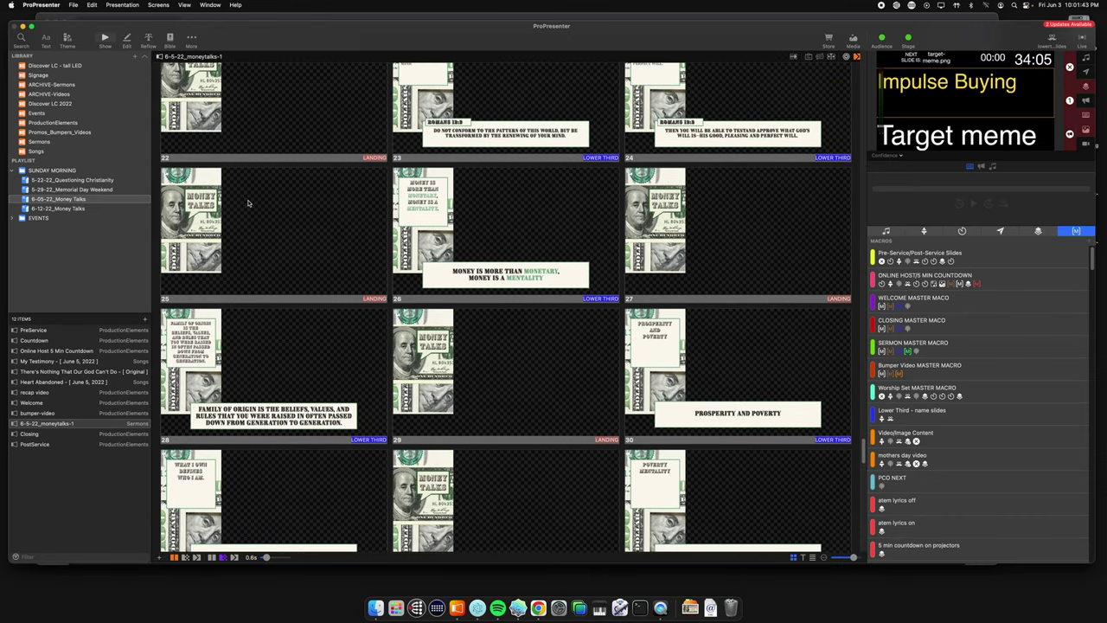
pyautogui.rightClick(582, 130)
pyautogui.moveTo(615, 289)
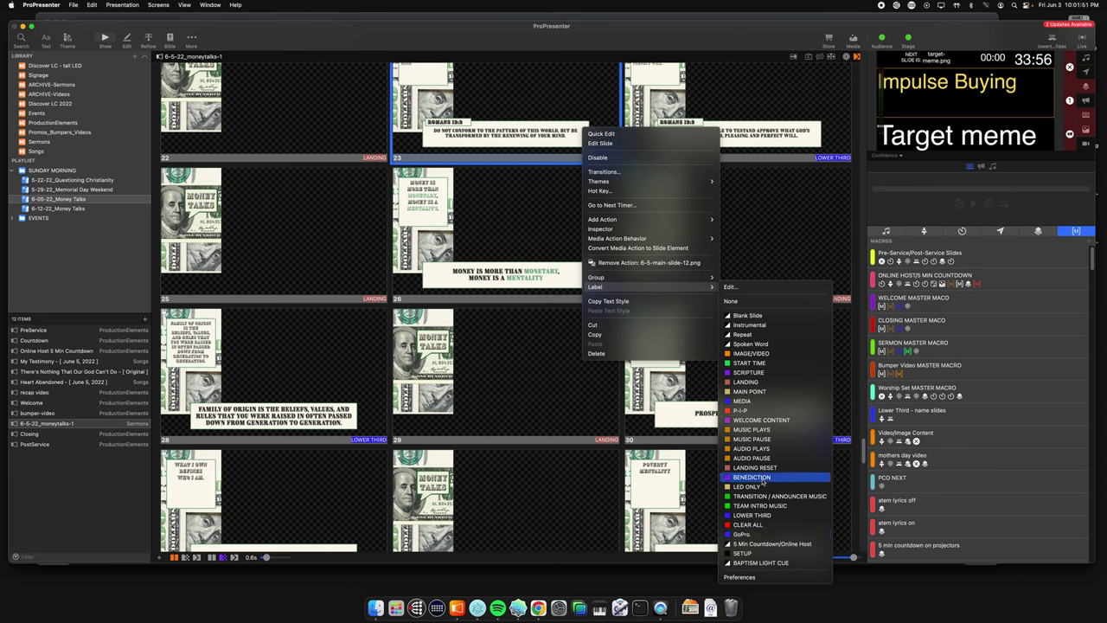
pyautogui.click(747, 515)
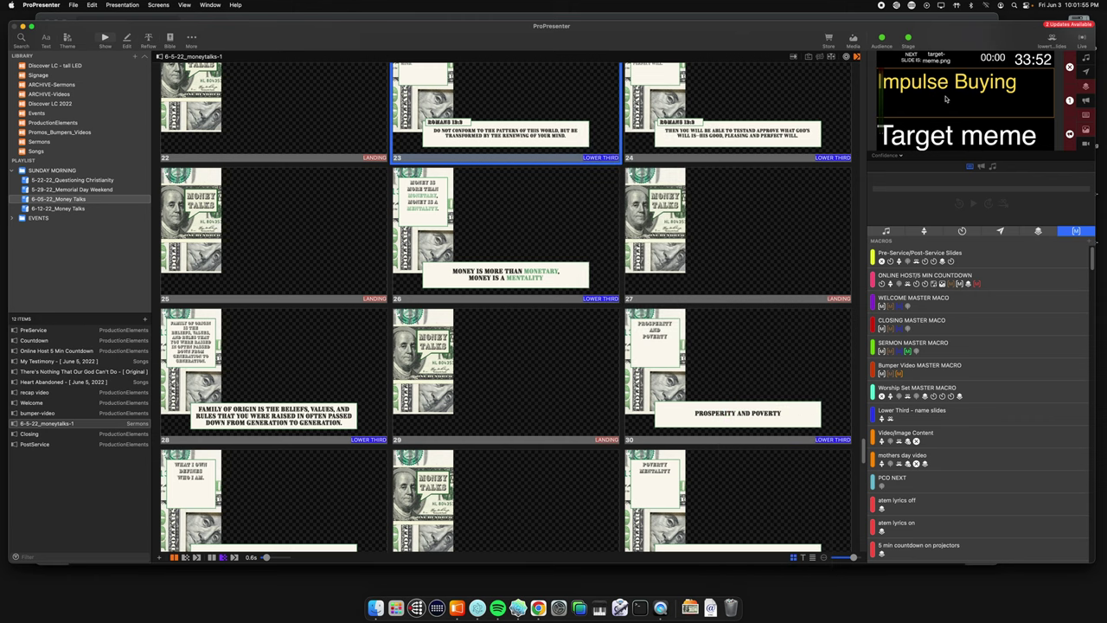
# Show 6-5-22_moneytalks-1 slides 23 through 27 live, ending on the landing slide after Money Is More Than Monetary
pyautogui.scroll(3, 457, 166)
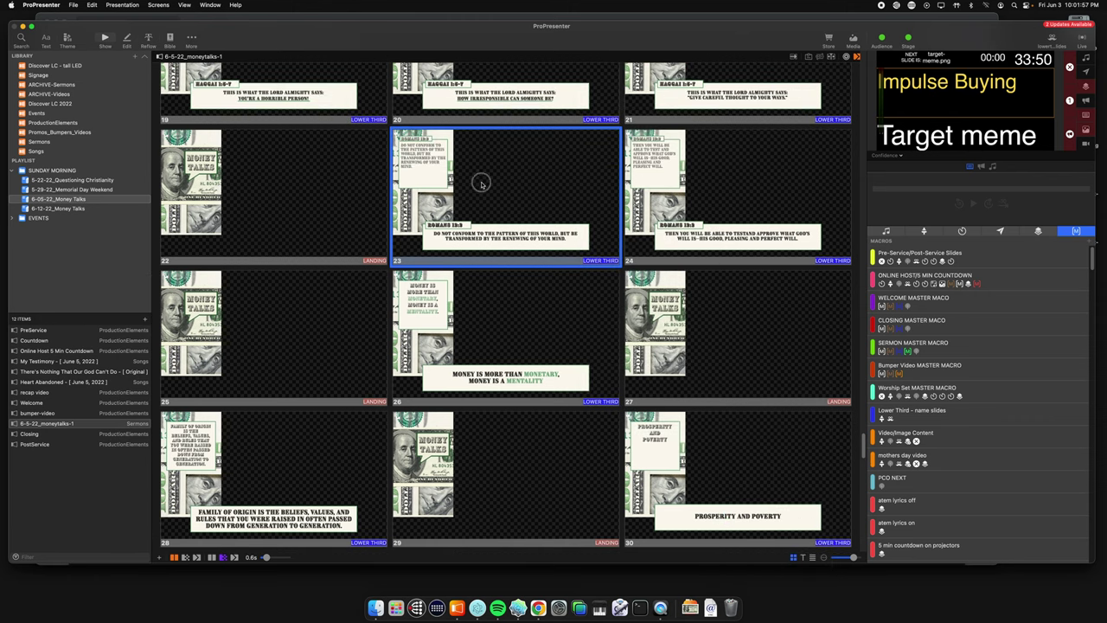
pyautogui.click(482, 185)
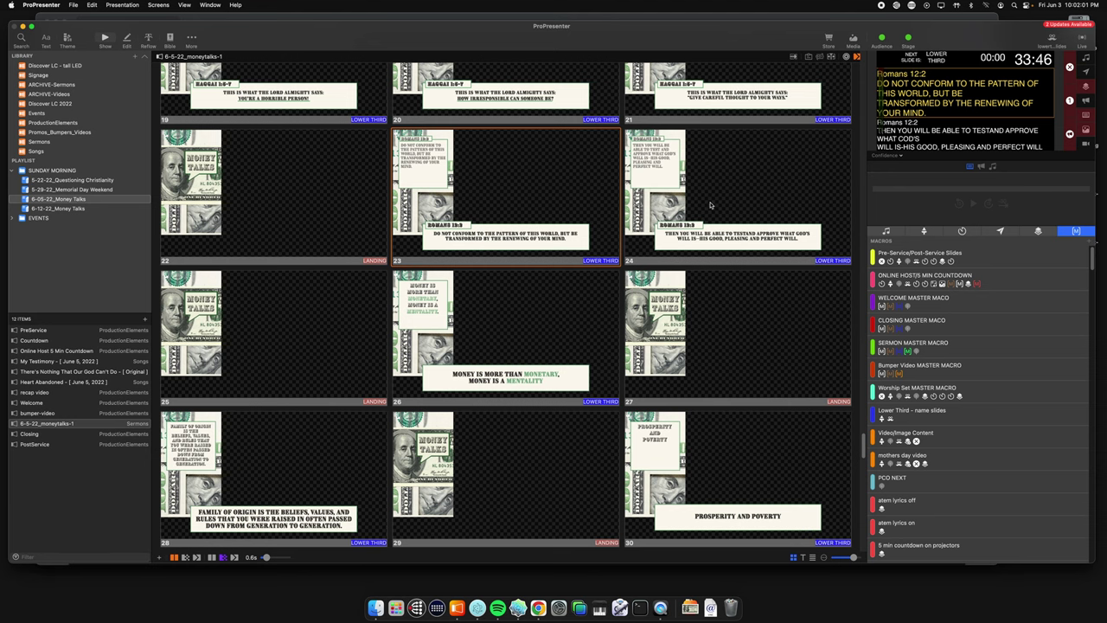
pyautogui.click(710, 204)
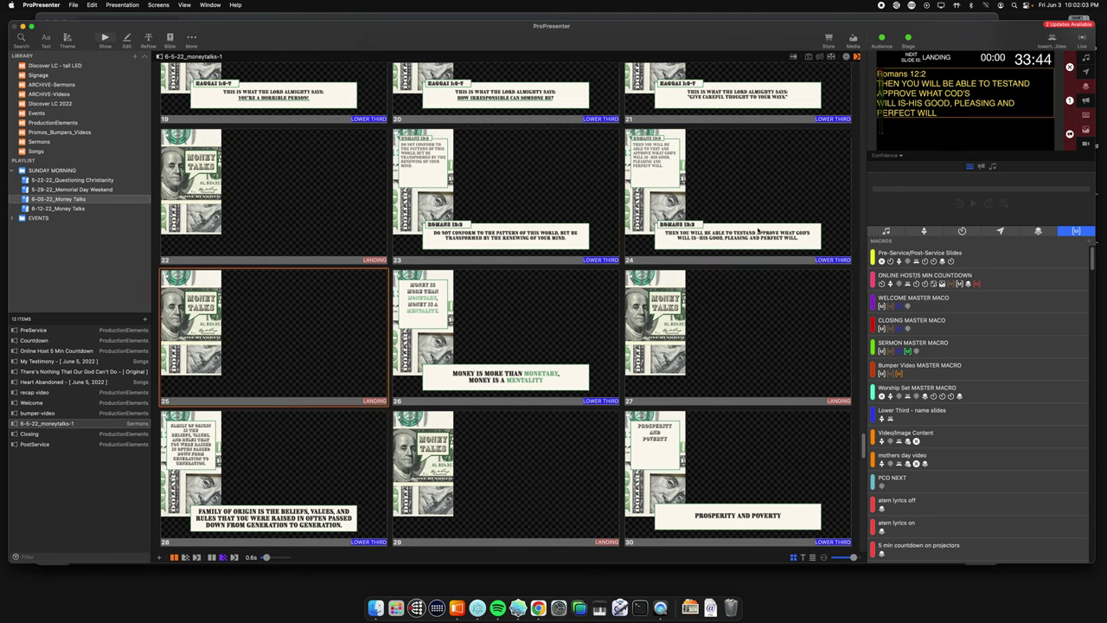
pyautogui.press('Right')
pyautogui.press('Right')
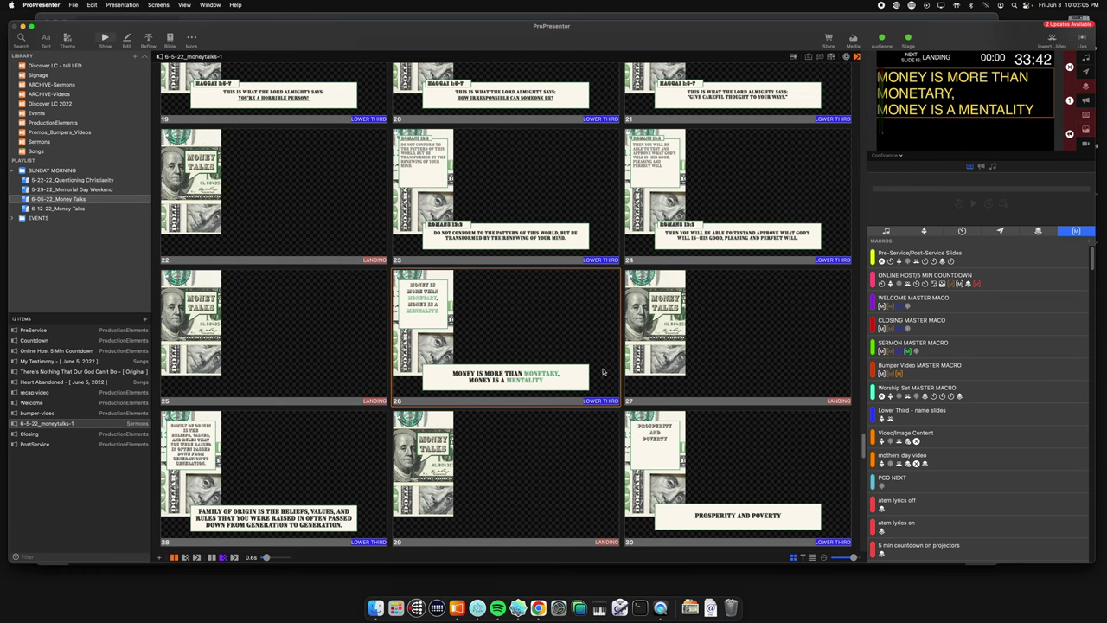
pyautogui.scroll(-1, 605, 372)
pyautogui.click(730, 282)
pyautogui.click(543, 285)
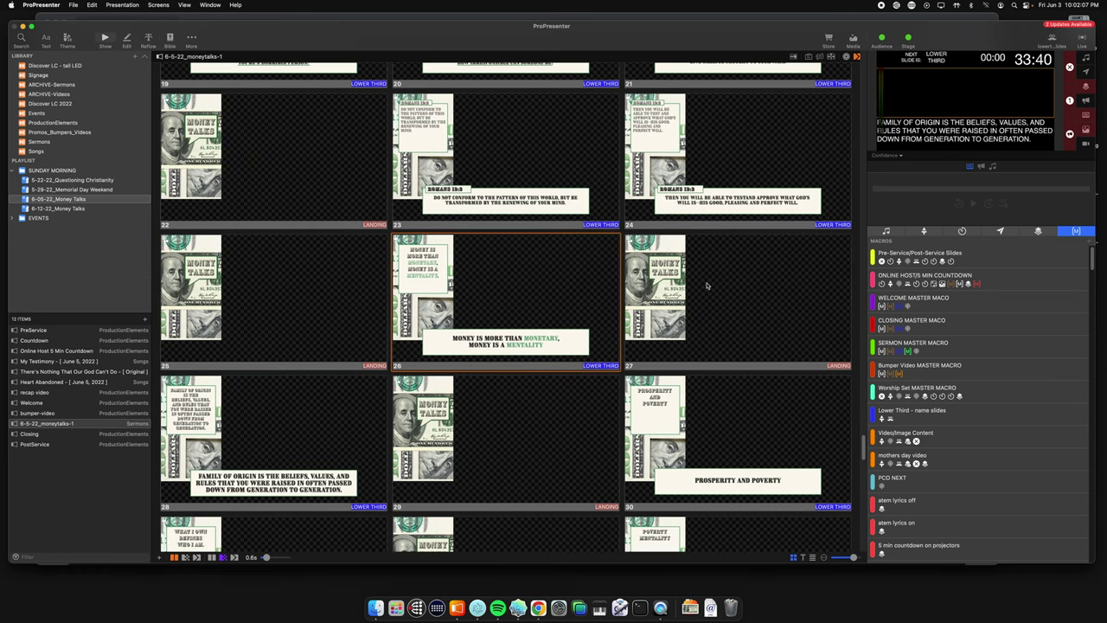
pyautogui.click(686, 318)
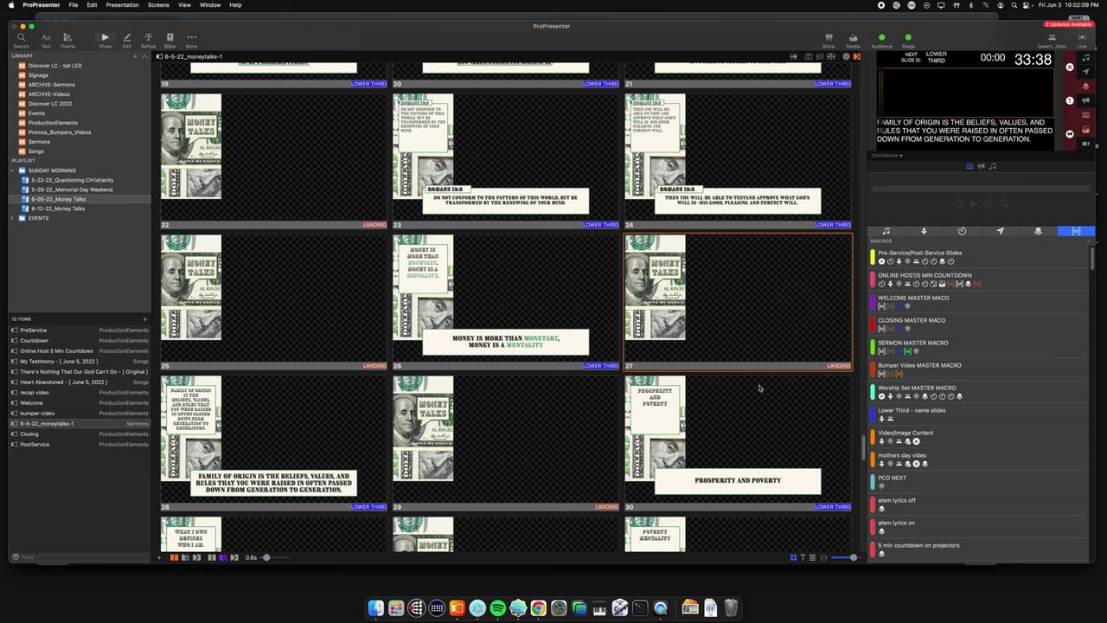
# Go to the Closing item, show its first slide live, and inspect the PCO NEXT and CLOSING MASTER MACO actions attached to it
pyautogui.scroll(-3, 579, 312)
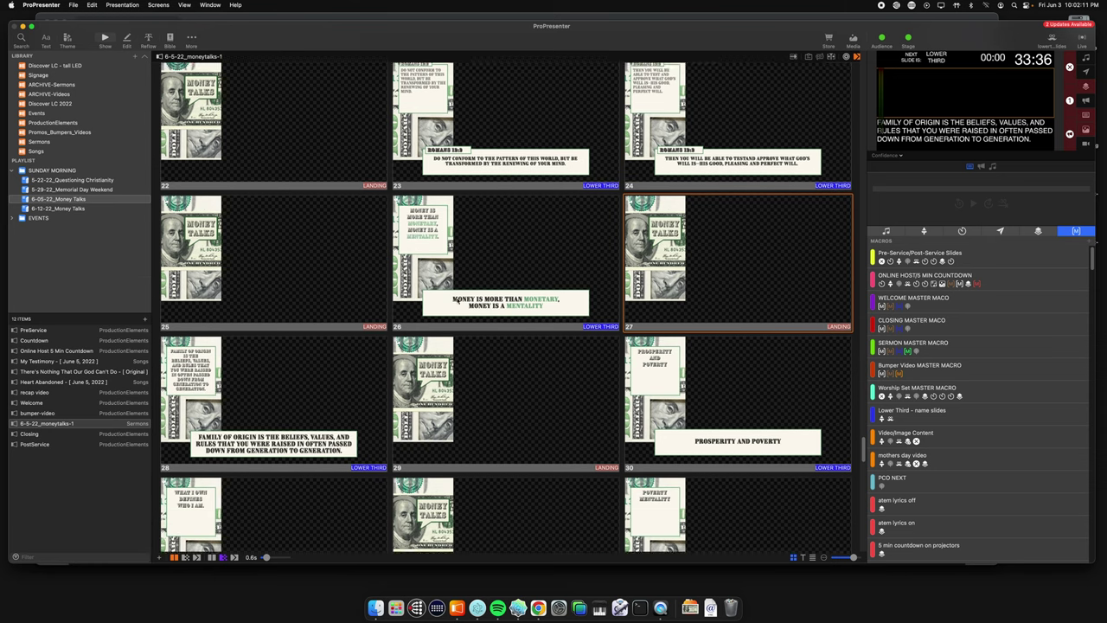
pyautogui.scroll(-3, 291, 274)
pyautogui.scroll(-3, 290, 278)
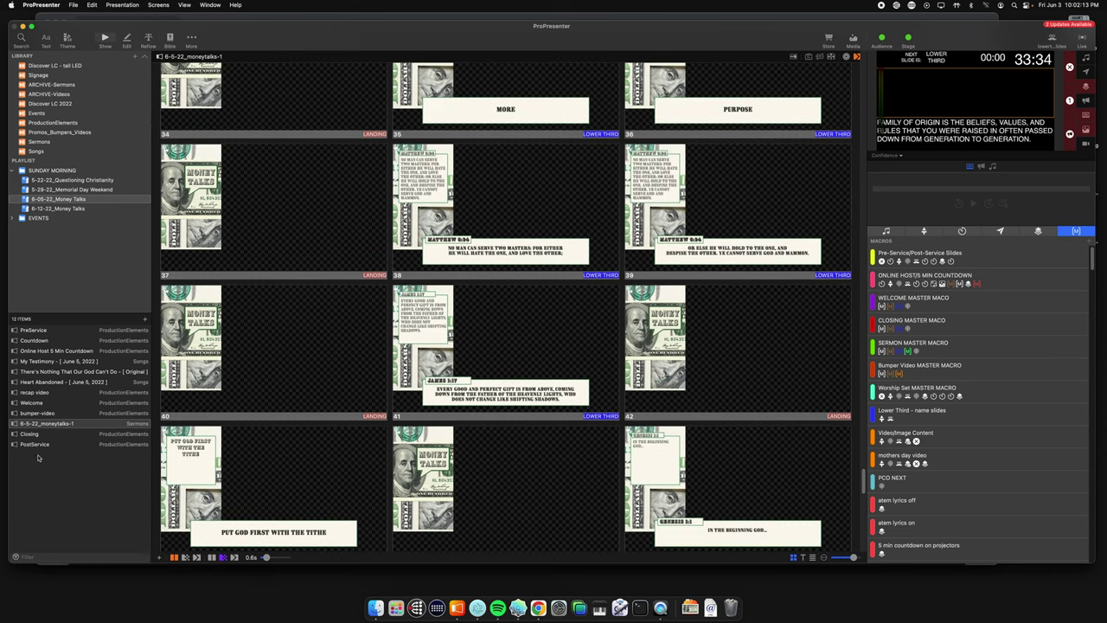
pyautogui.click(44, 434)
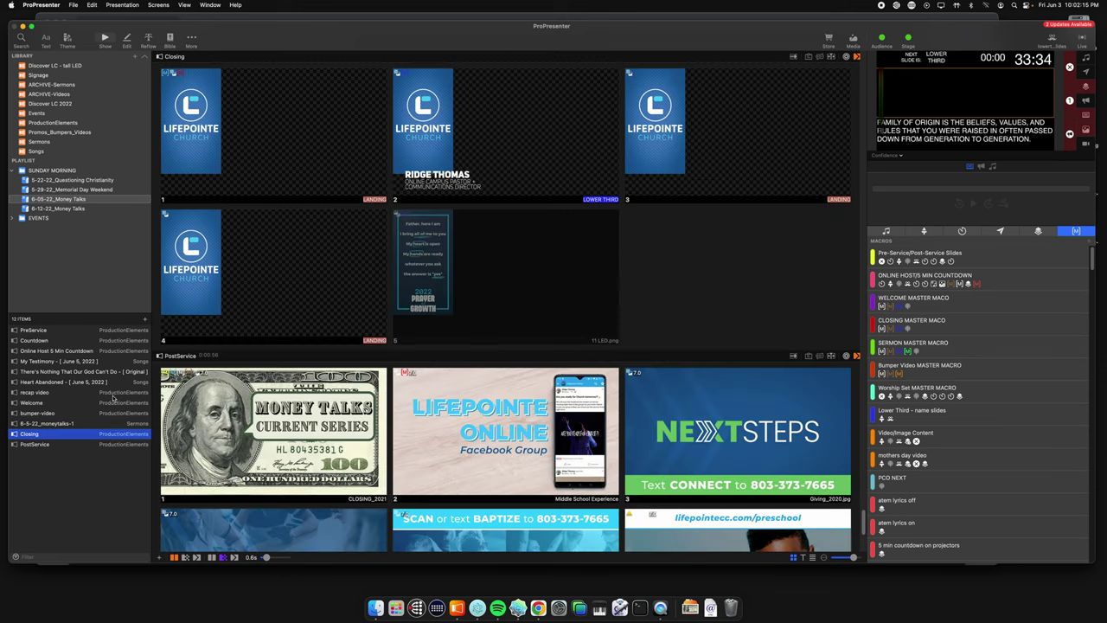
pyautogui.click(241, 147)
pyautogui.rightClick(249, 114)
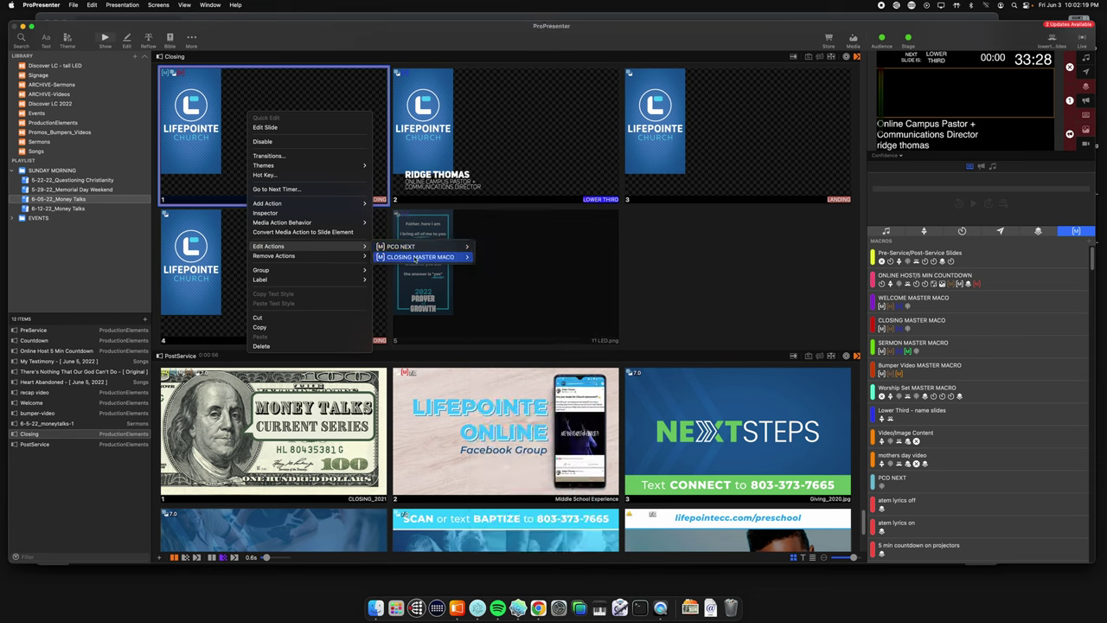
pyautogui.press('Escape')
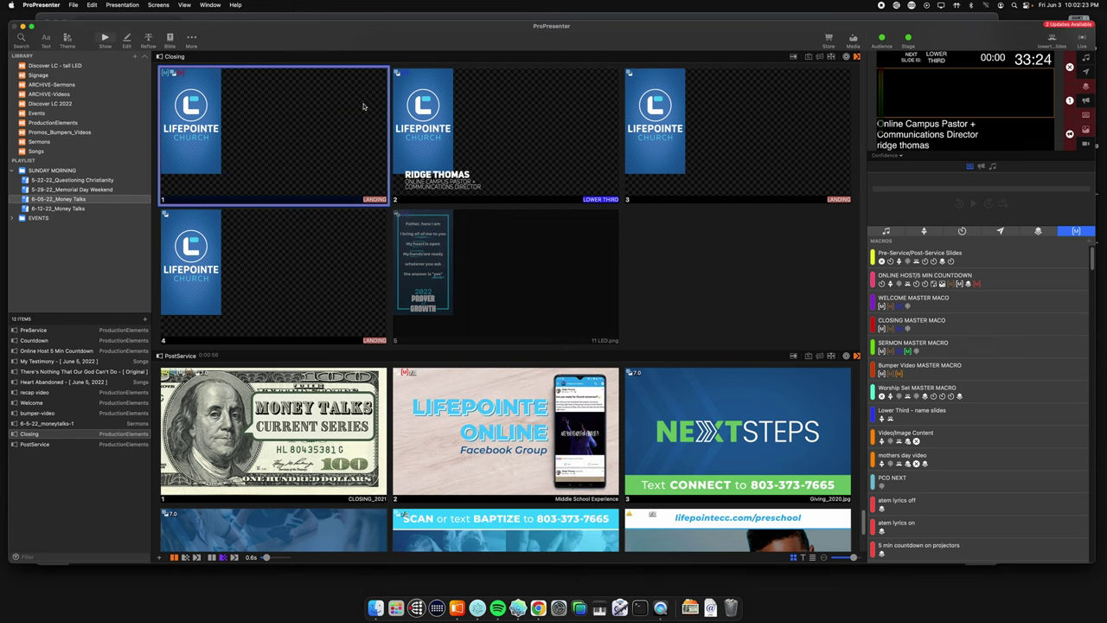
# Show the second Closing slide live, examine its name and title text objects in the editor, and return to the slide grid
pyautogui.click(438, 174)
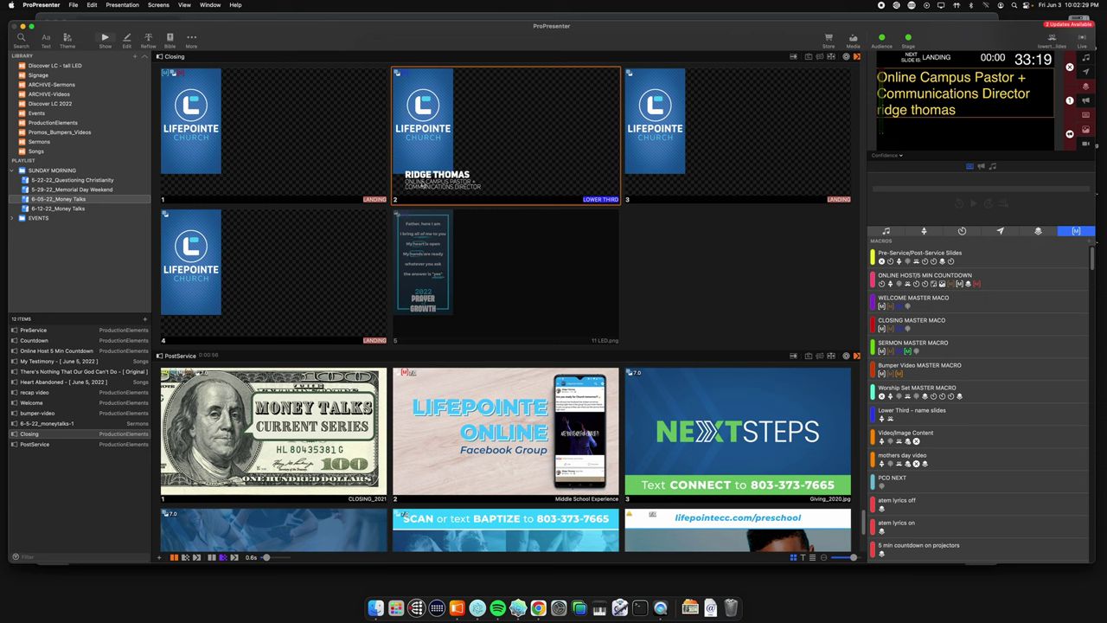
pyautogui.rightClick(423, 156)
pyautogui.click(388, 322)
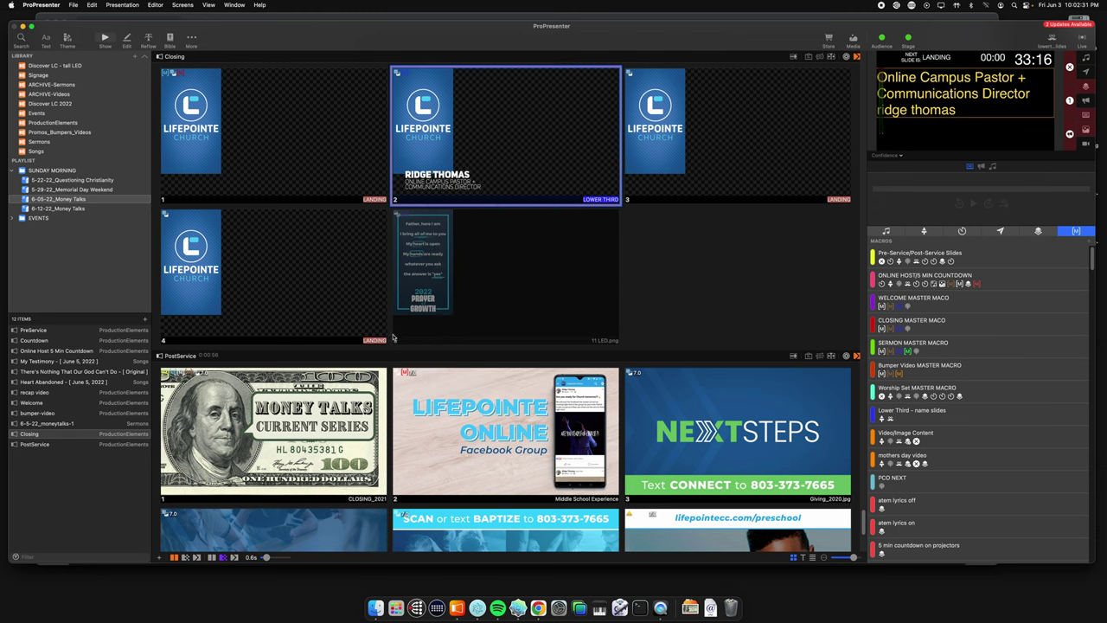
pyautogui.press('super+2')
pyautogui.moveTo(247, 205); pyautogui.dragTo(365, 322)
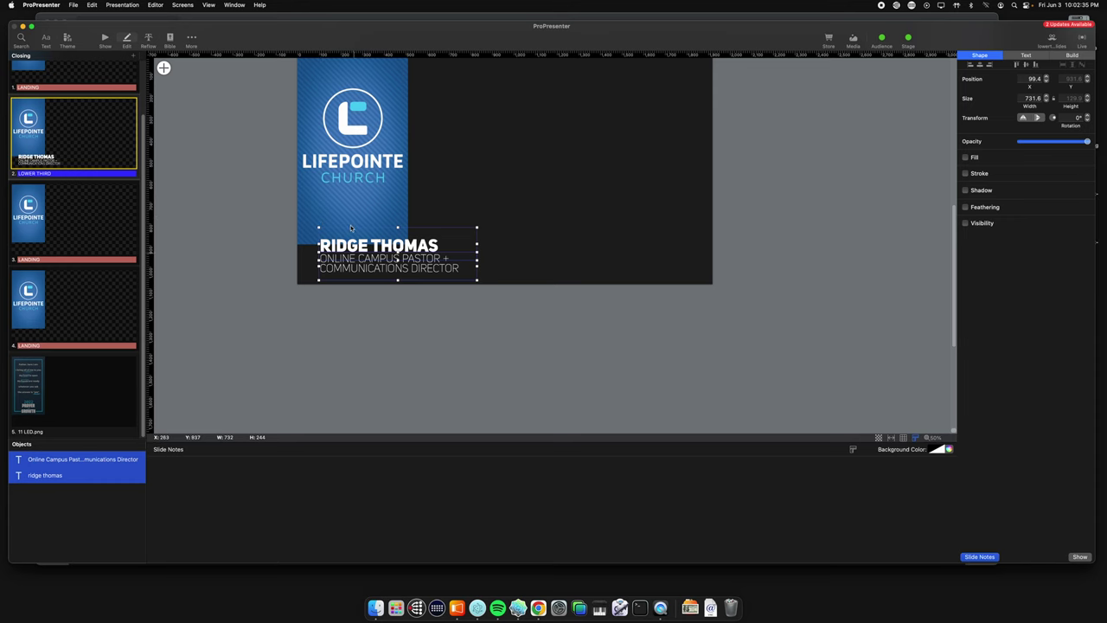
pyautogui.press('super+1')
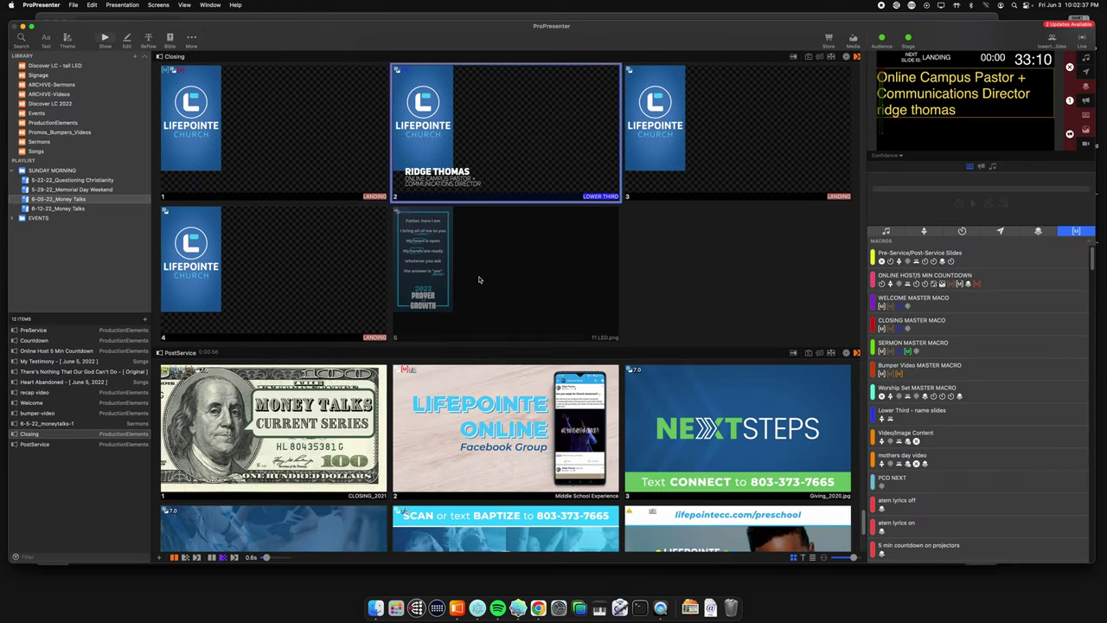
# Inspect the macro actions attached to the first PostService slide, including Pre-Service/Post-Service Slides, and view the remaining PostService slides
pyautogui.scroll(-5, 352, 318)
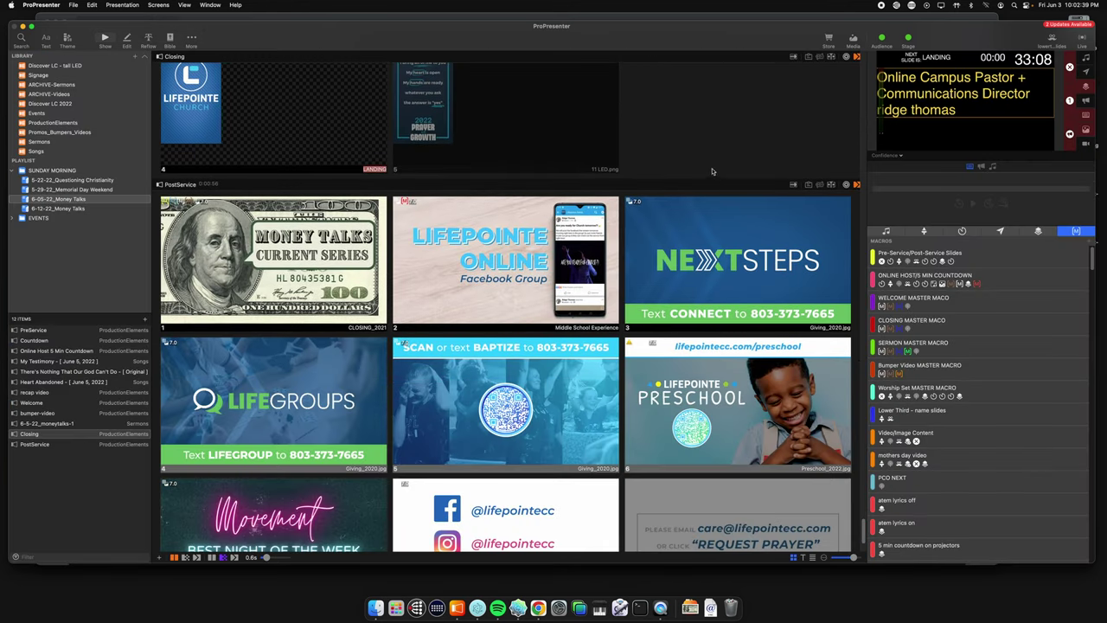
pyautogui.rightClick(248, 231)
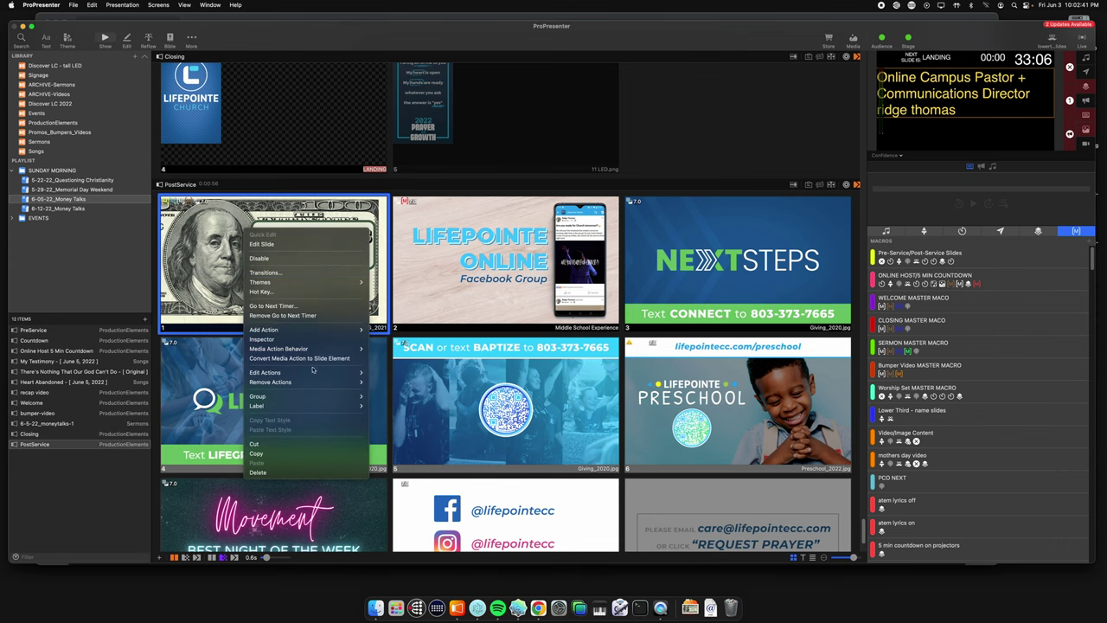
pyautogui.moveTo(268, 372)
pyautogui.moveTo(420, 393)
pyautogui.moveTo(403, 373)
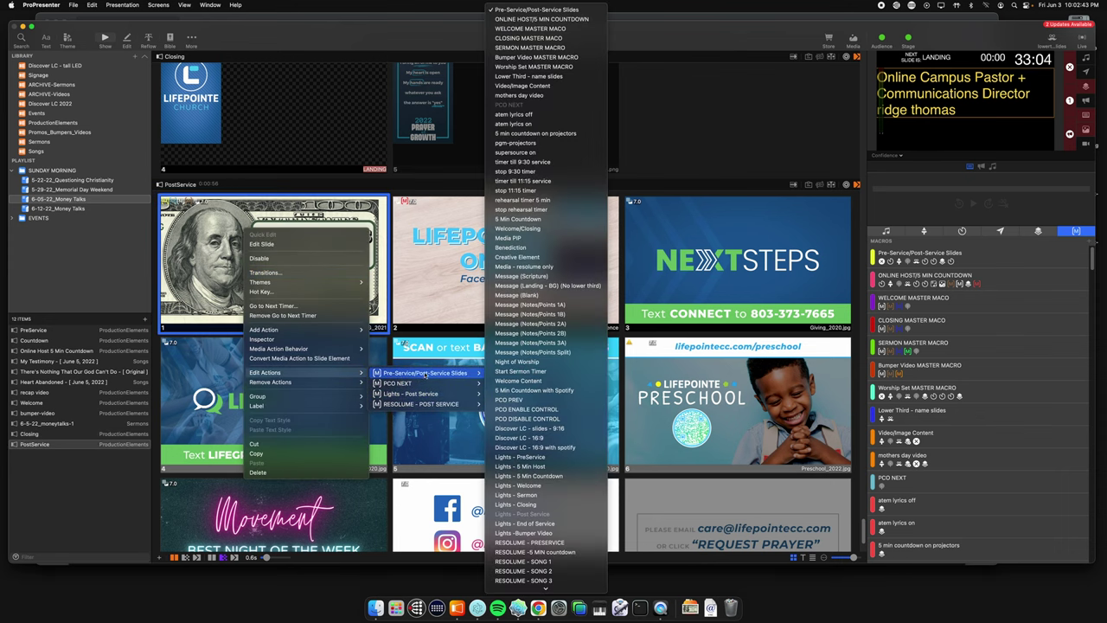
pyautogui.click(705, 138)
pyautogui.scroll(-3, 705, 138)
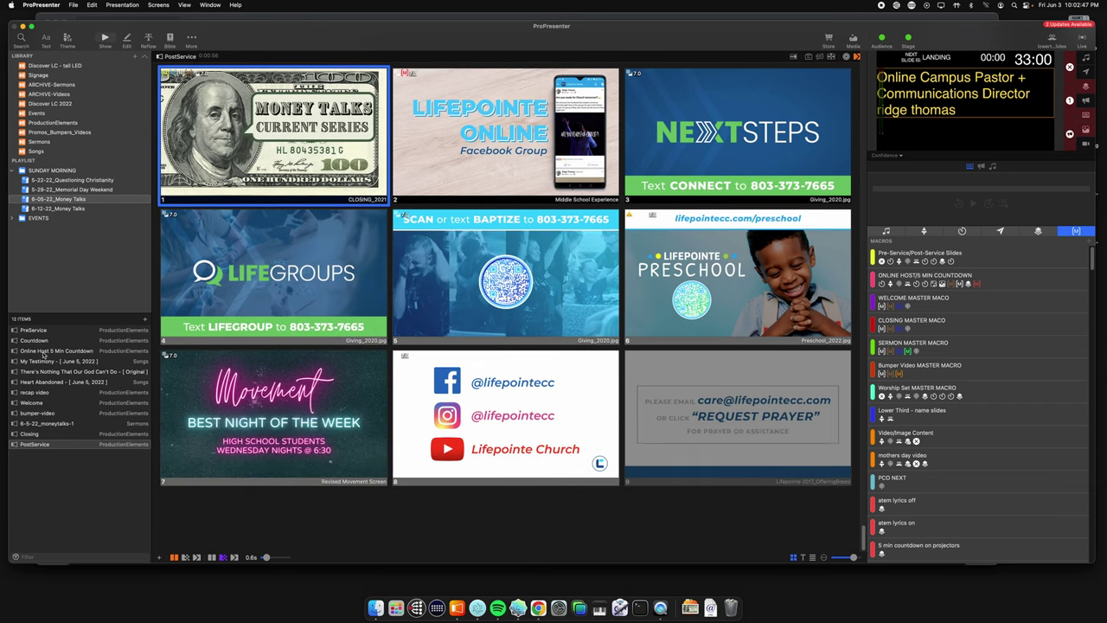
pyautogui.click(67, 332)
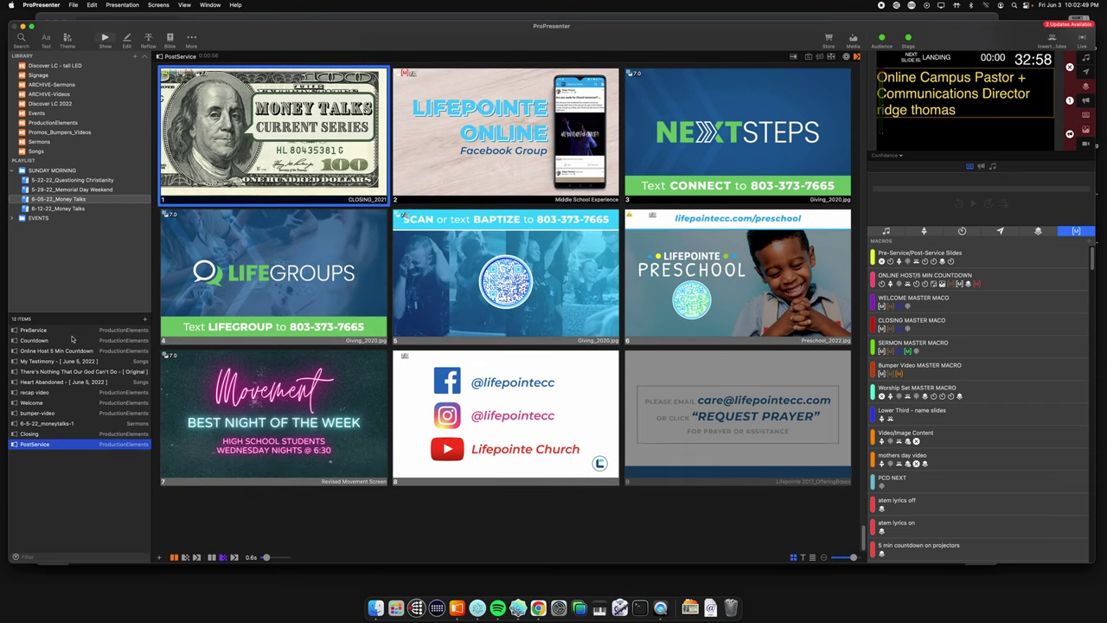